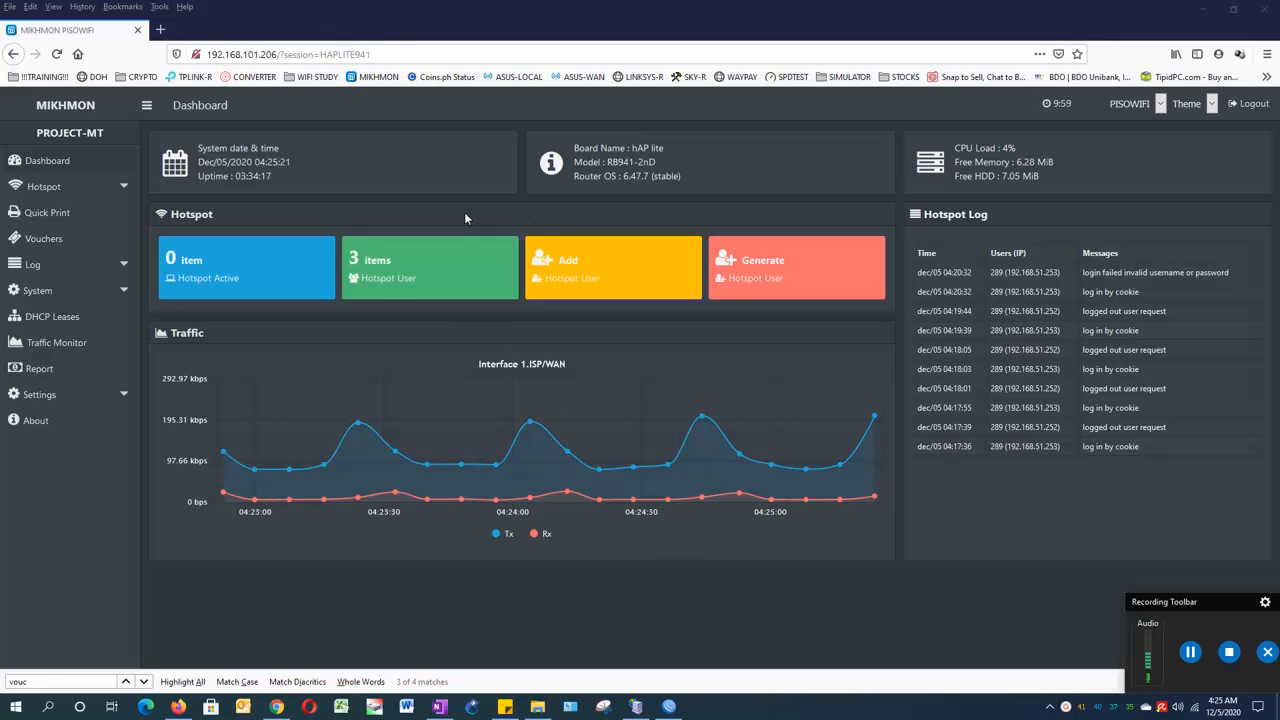
# - Browse the hotspot user Profile List, then switch to the Vouchers overview grouped by profile
pyautogui.click(103, 195)
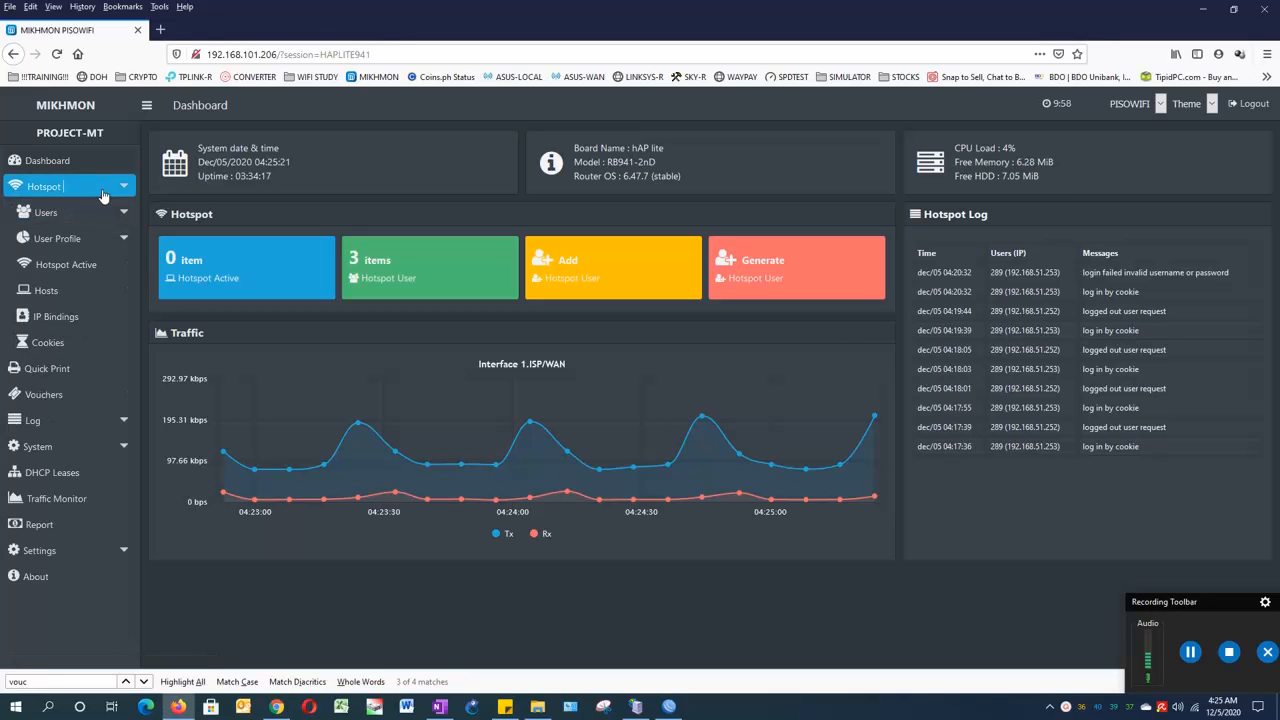
pyautogui.click(105, 239)
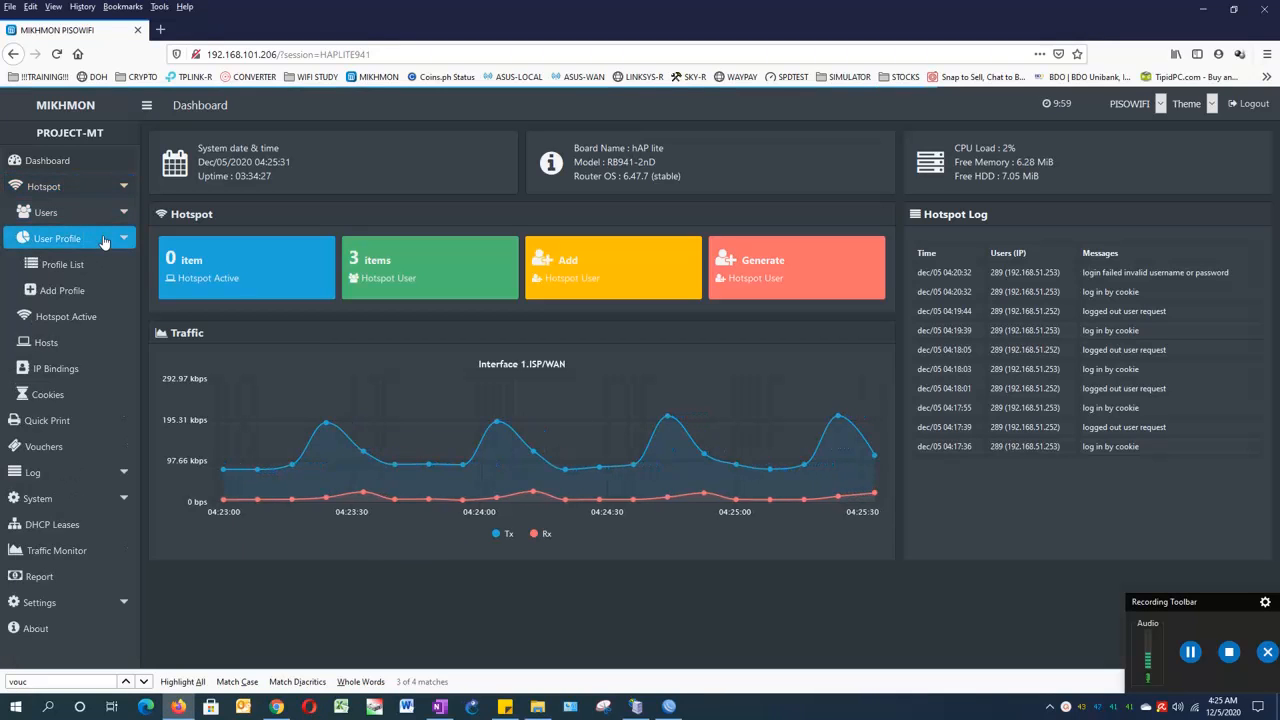
pyautogui.click(88, 266)
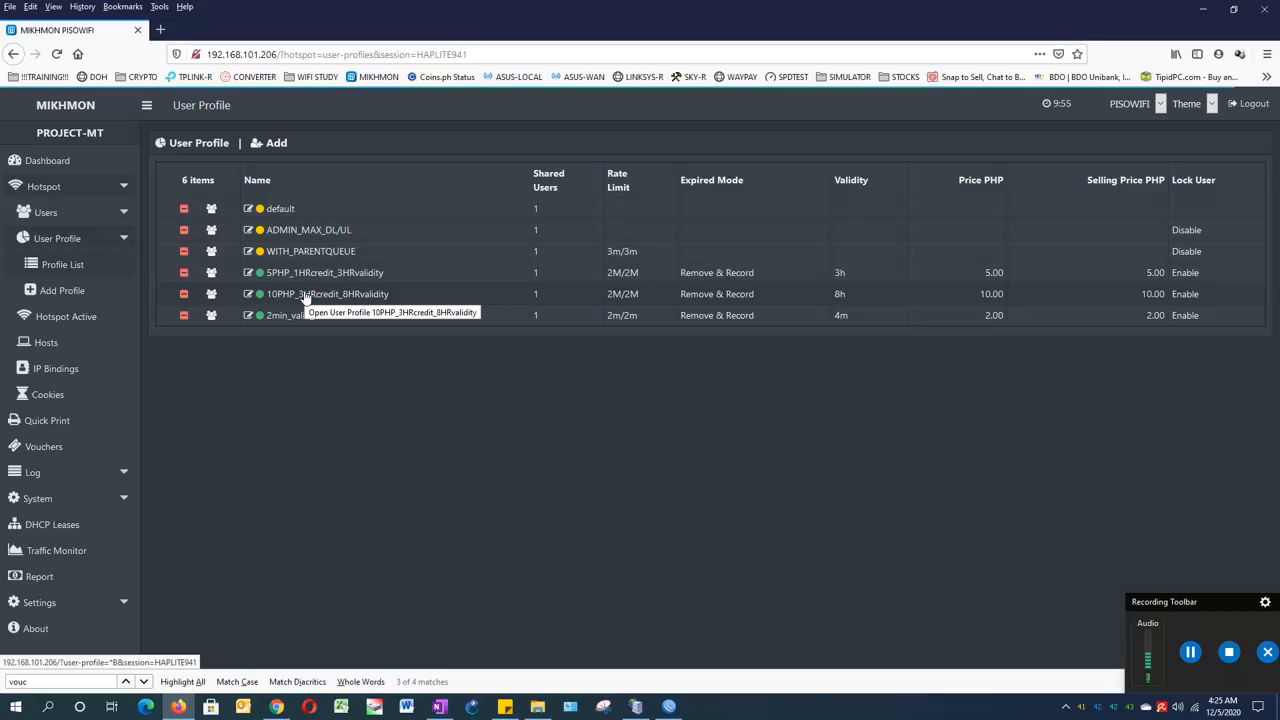
pyautogui.click(121, 190)
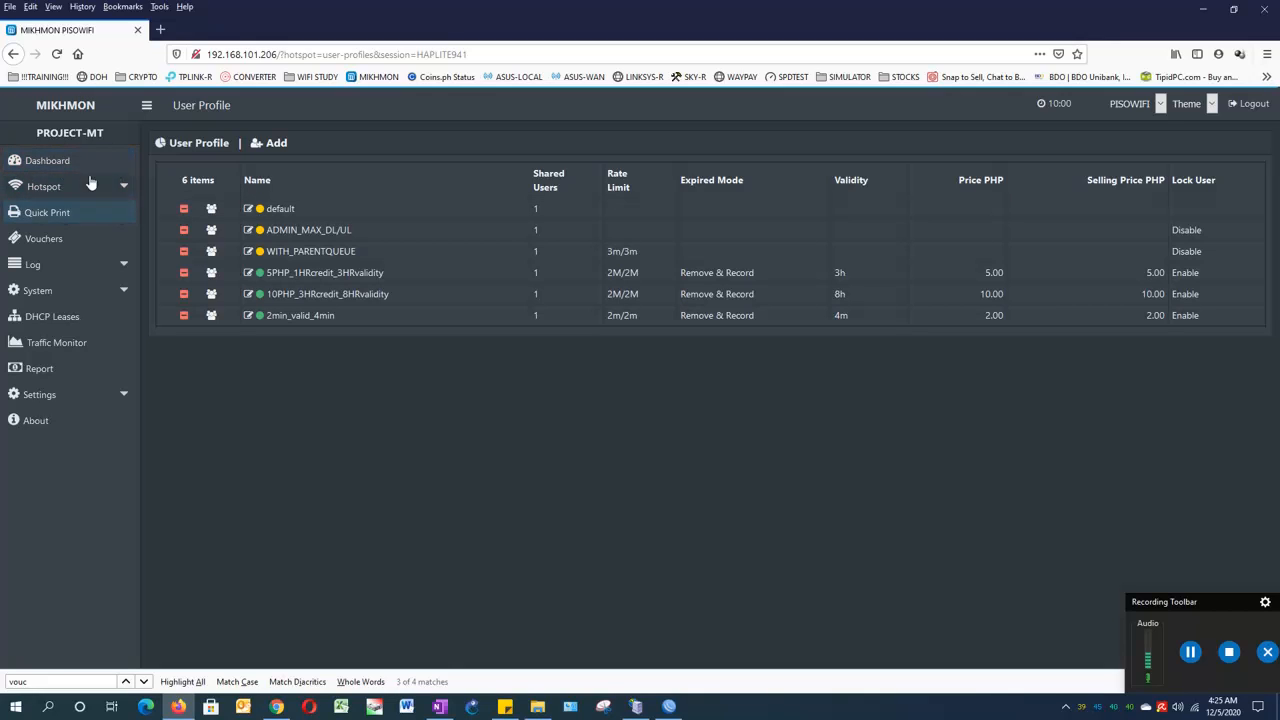
pyautogui.click(57, 240)
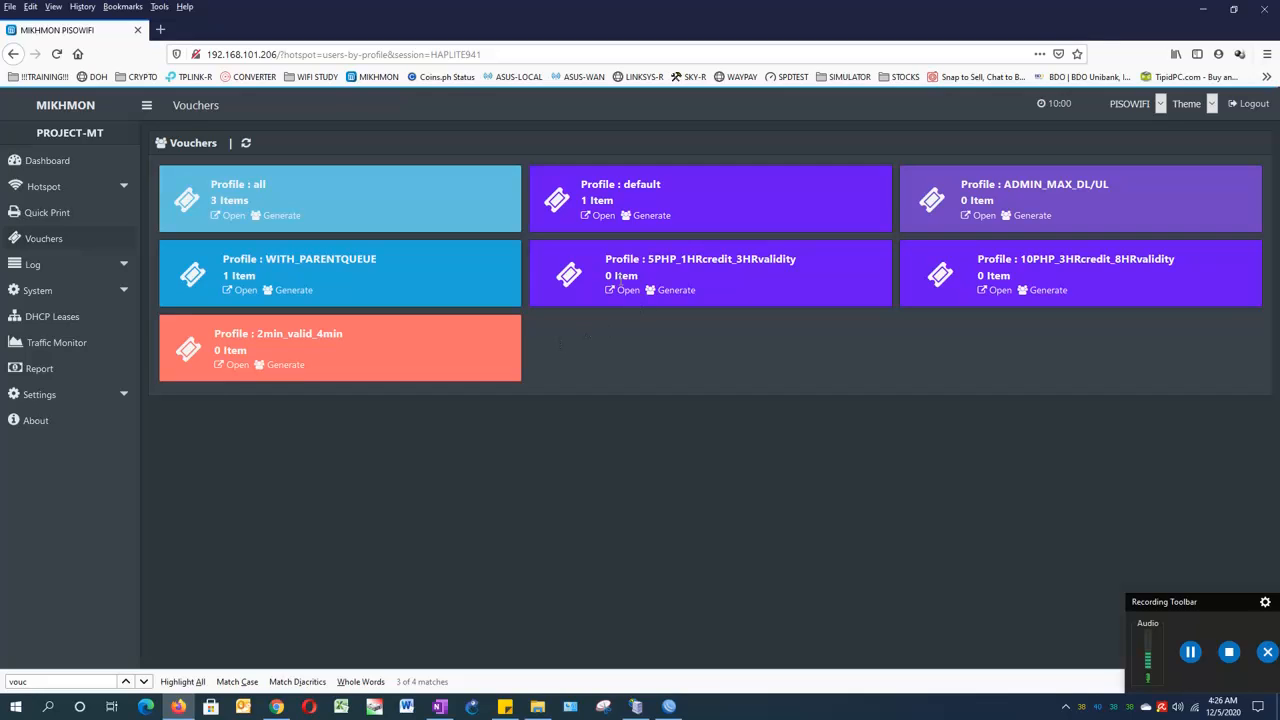
# - Highlight the 0 item count on the 5PHP_1HRcredit_3HRvalidity profile card
pyautogui.moveTo(605, 275); pyautogui.dragTo(636, 274)
pyautogui.click(620, 356)
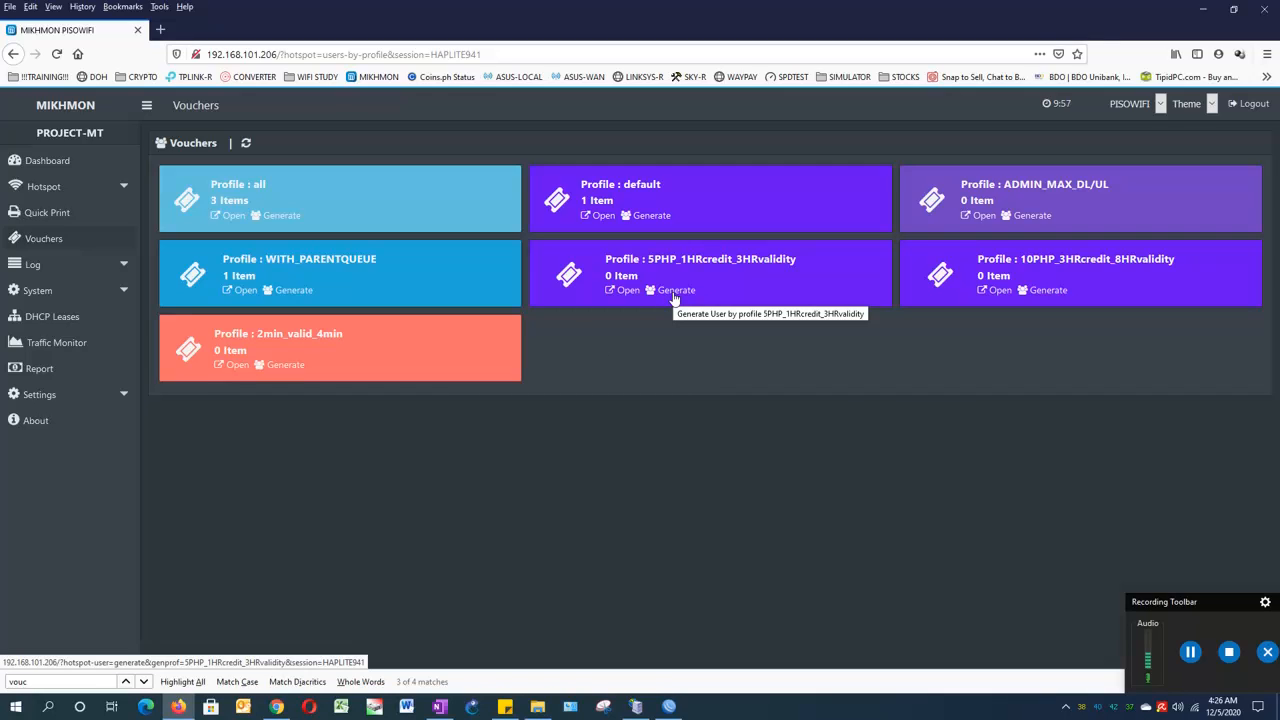
# - Start a 5PHP_1HRcredit_3HRvalidity voucher batch with quantity 100 and show the server choices
pyautogui.click(674, 299)
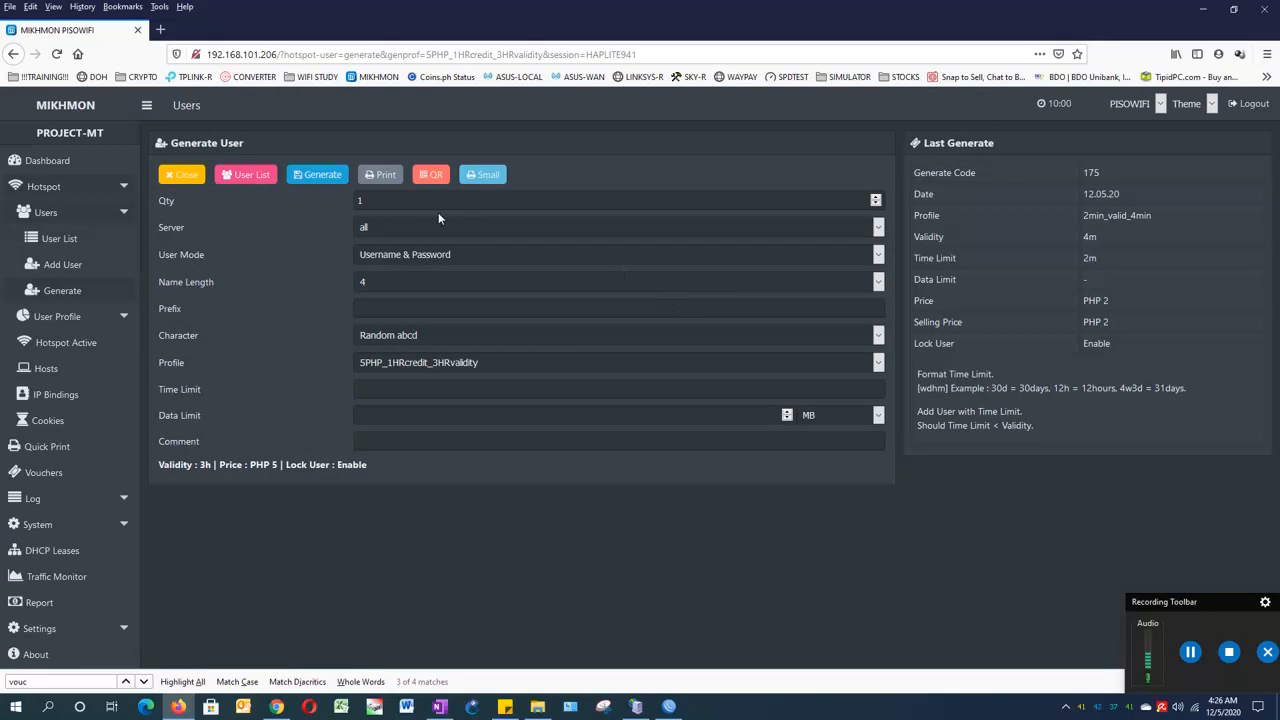
pyautogui.click(409, 203)
pyautogui.doubleClick(409, 203)
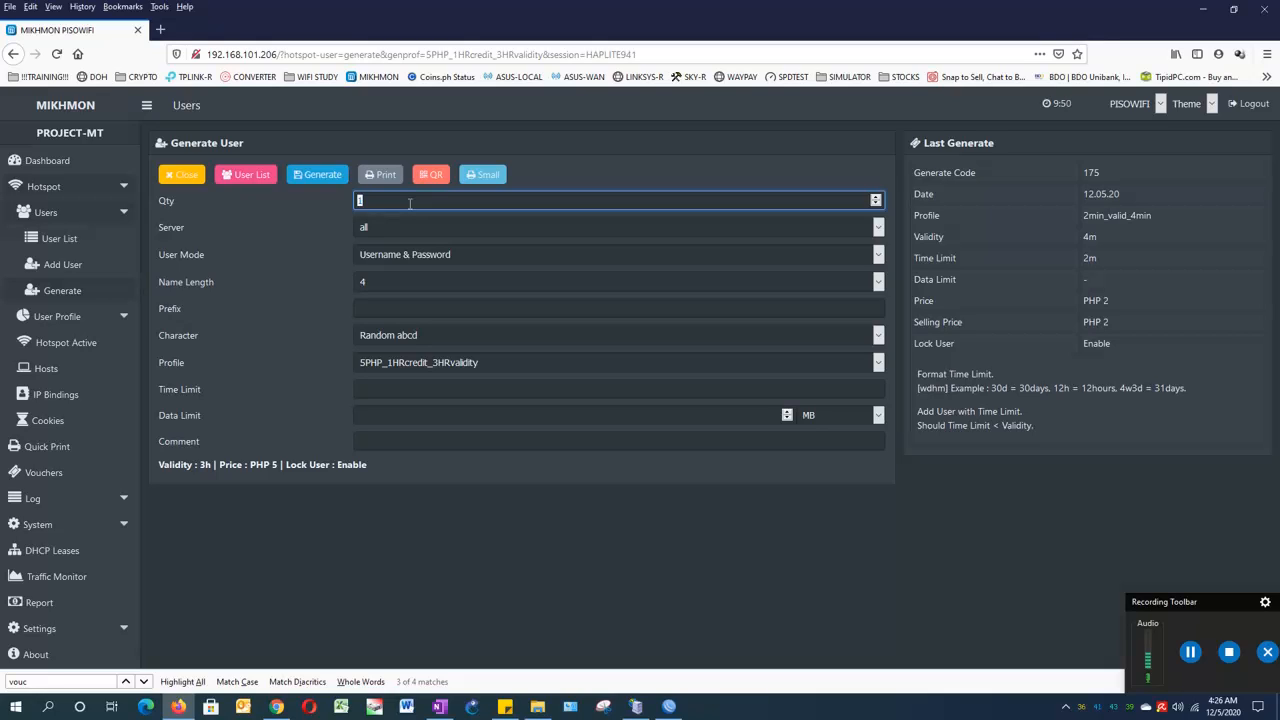
pyautogui.write('100')
pyautogui.click(389, 228)
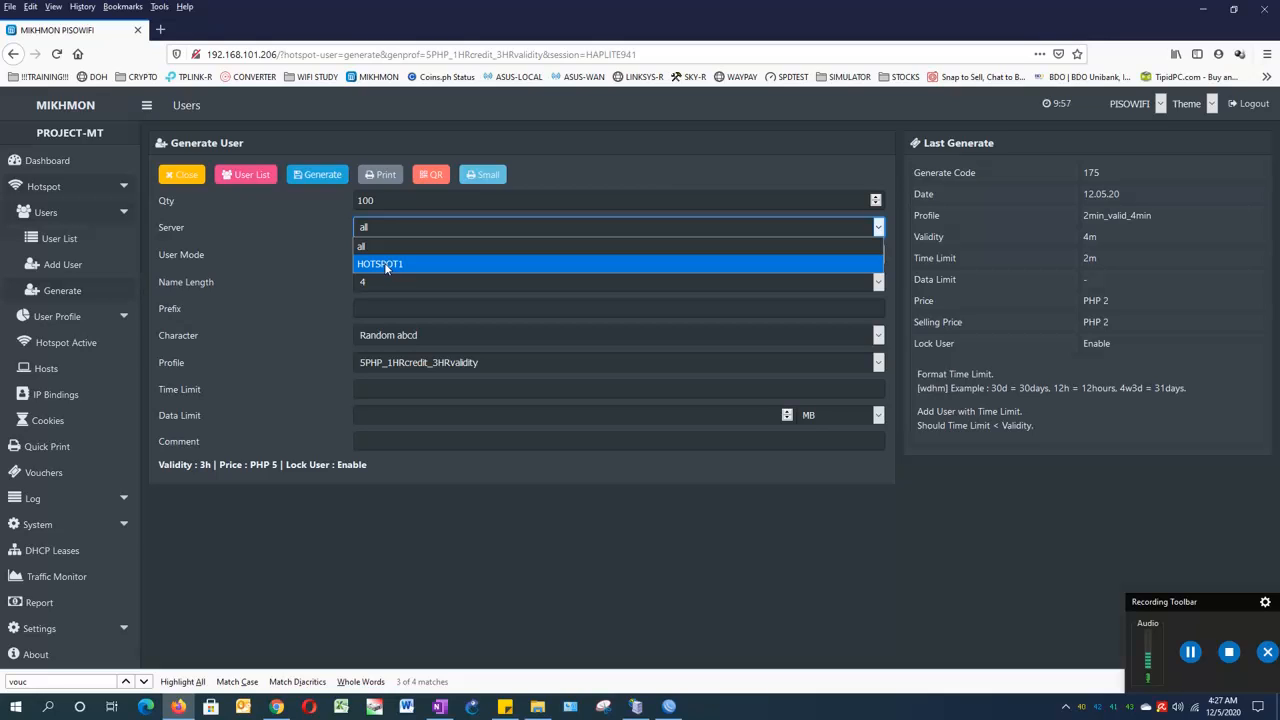
# - Choose server HOTSPOT1, user mode Username = Password, and name length 4
pyautogui.click(386, 265)
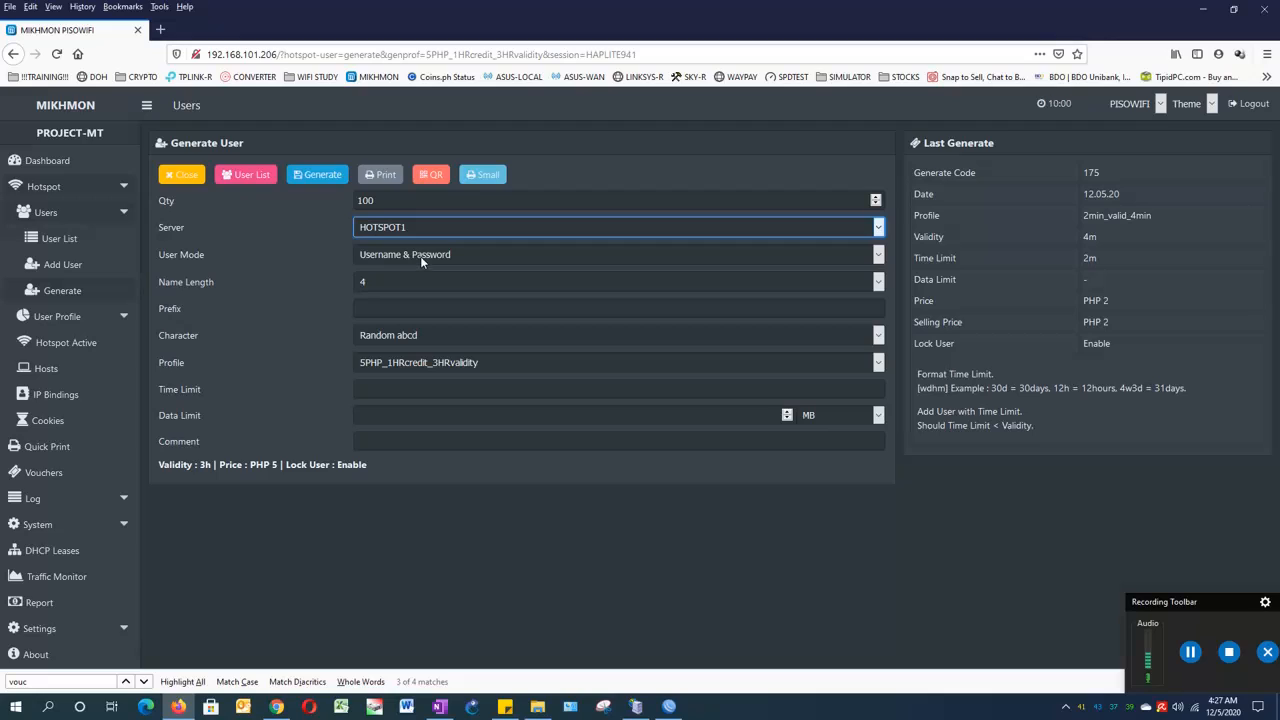
pyautogui.click(420, 256)
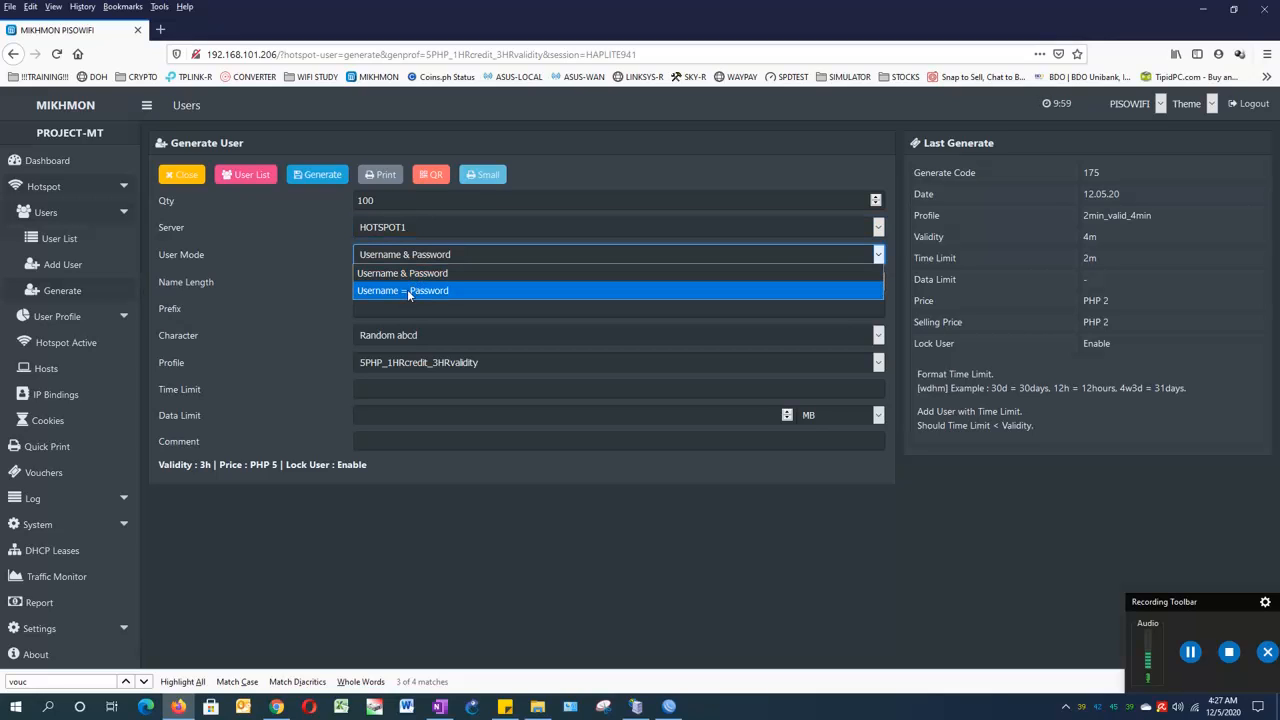
pyautogui.click(409, 292)
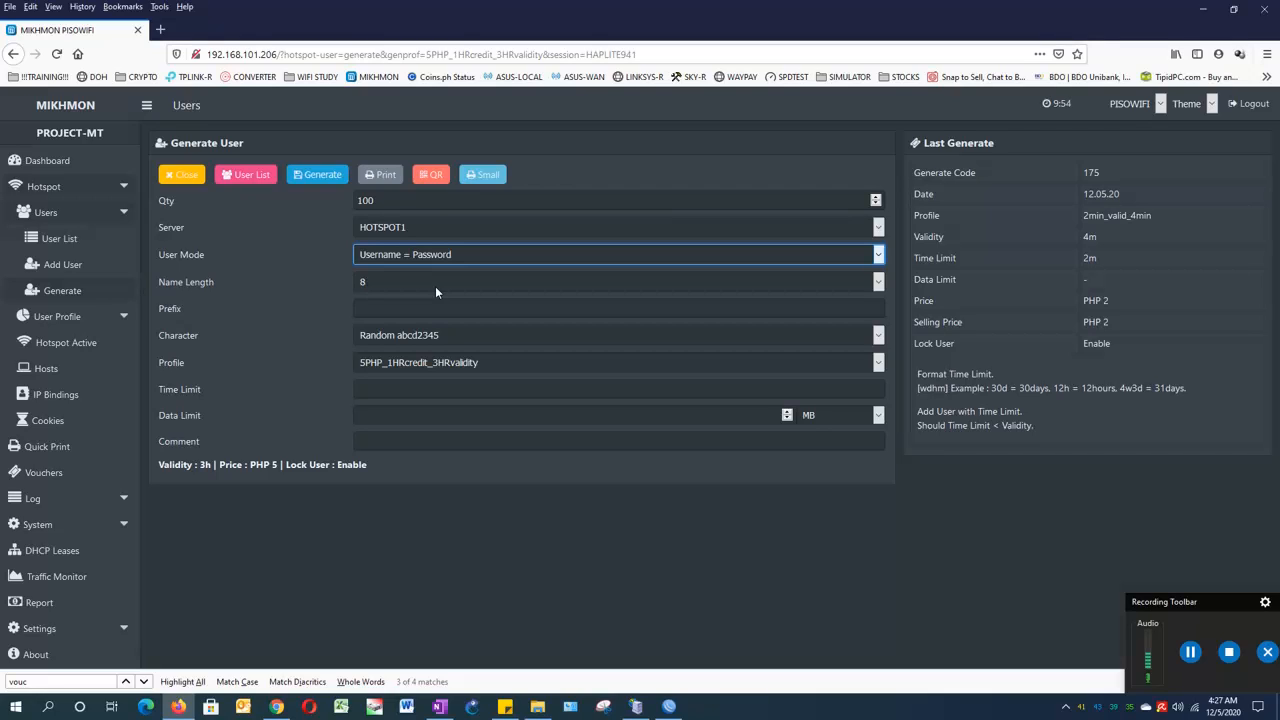
pyautogui.click(436, 286)
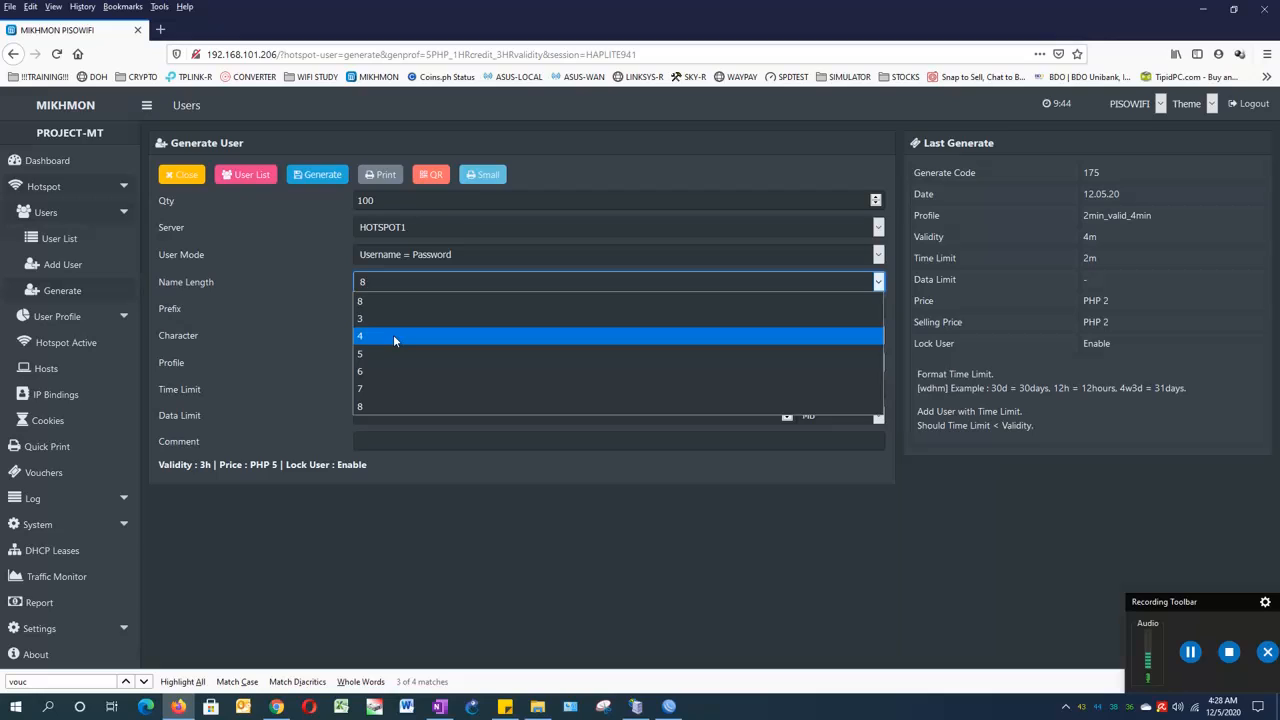
pyautogui.click(393, 336)
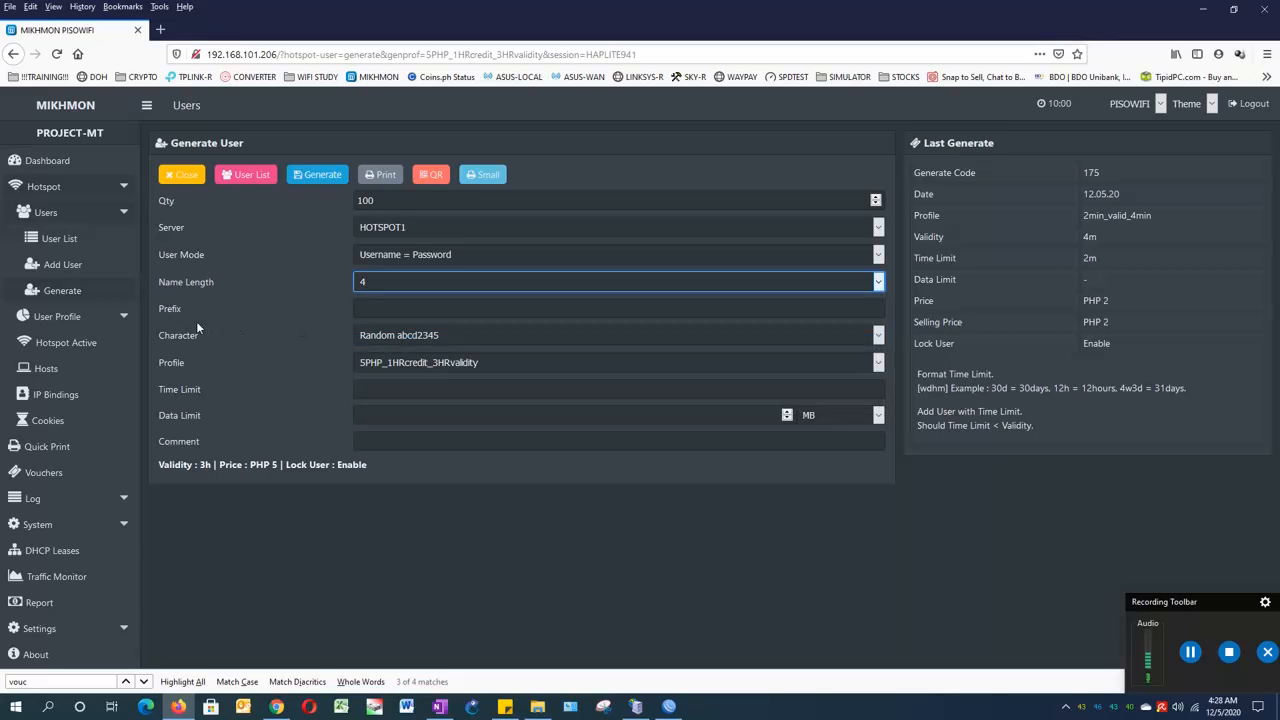
# - Enter voucher prefix 1h, keeping the Random abcd2345 character set
pyautogui.click(357, 310)
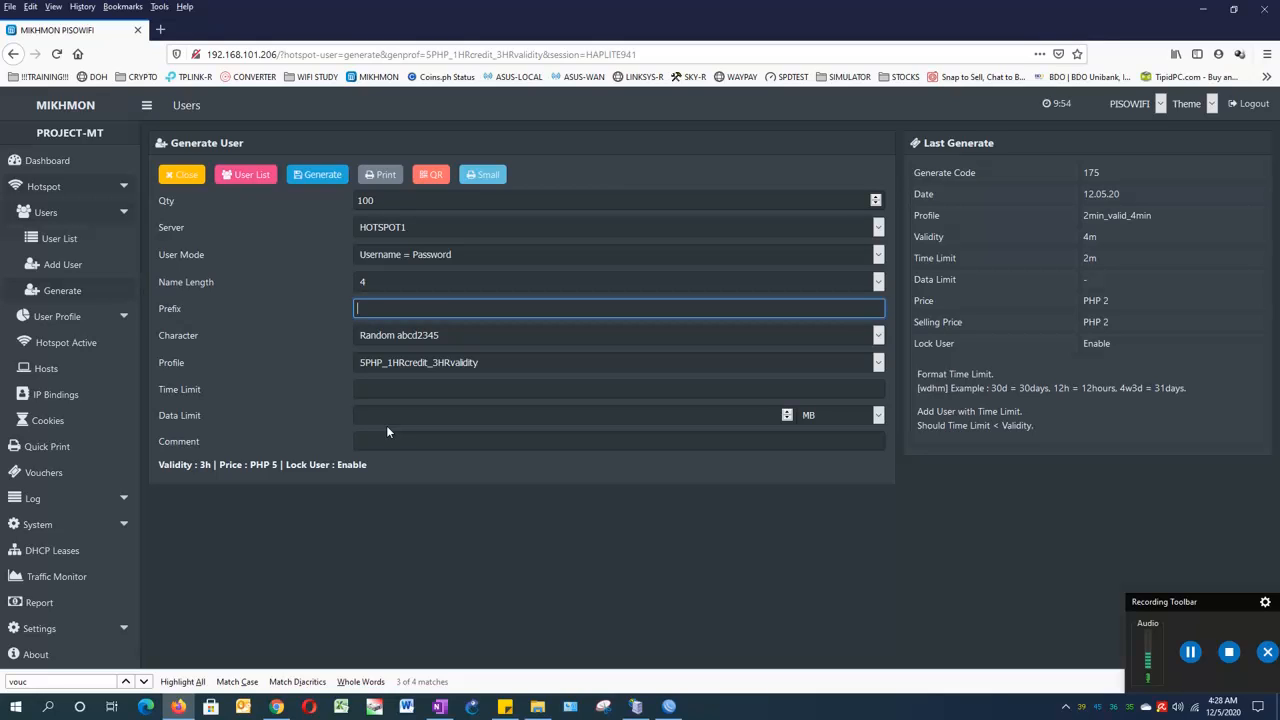
pyautogui.write('1h')
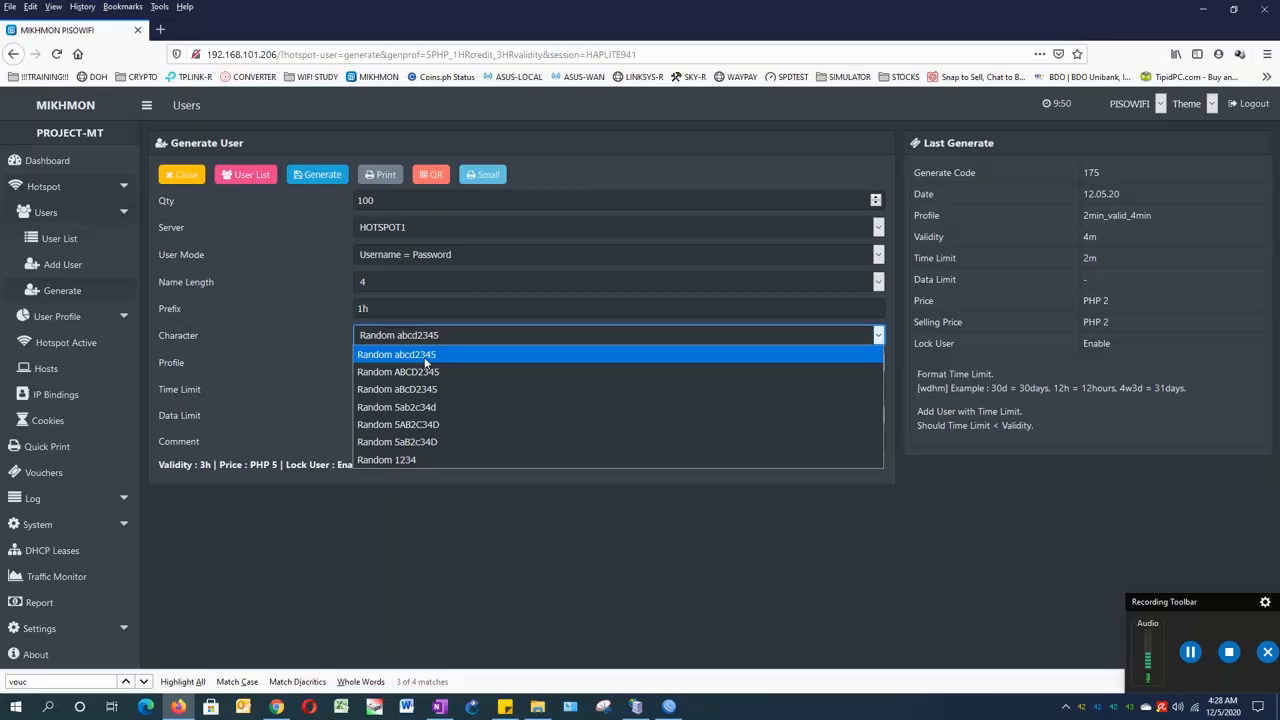
pyautogui.click(425, 363)
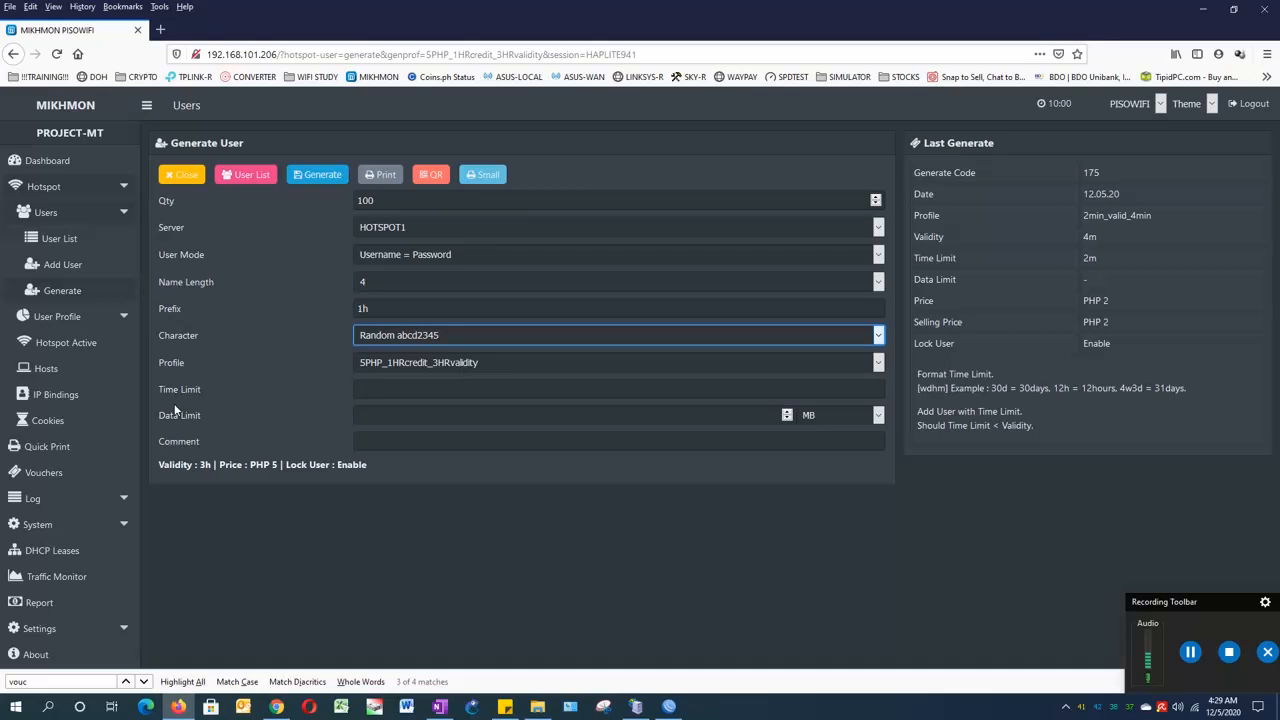
# - Set time limit 1h, highlighting the help's 12h example and time-limit-versus-validity rule
pyautogui.click(370, 389)
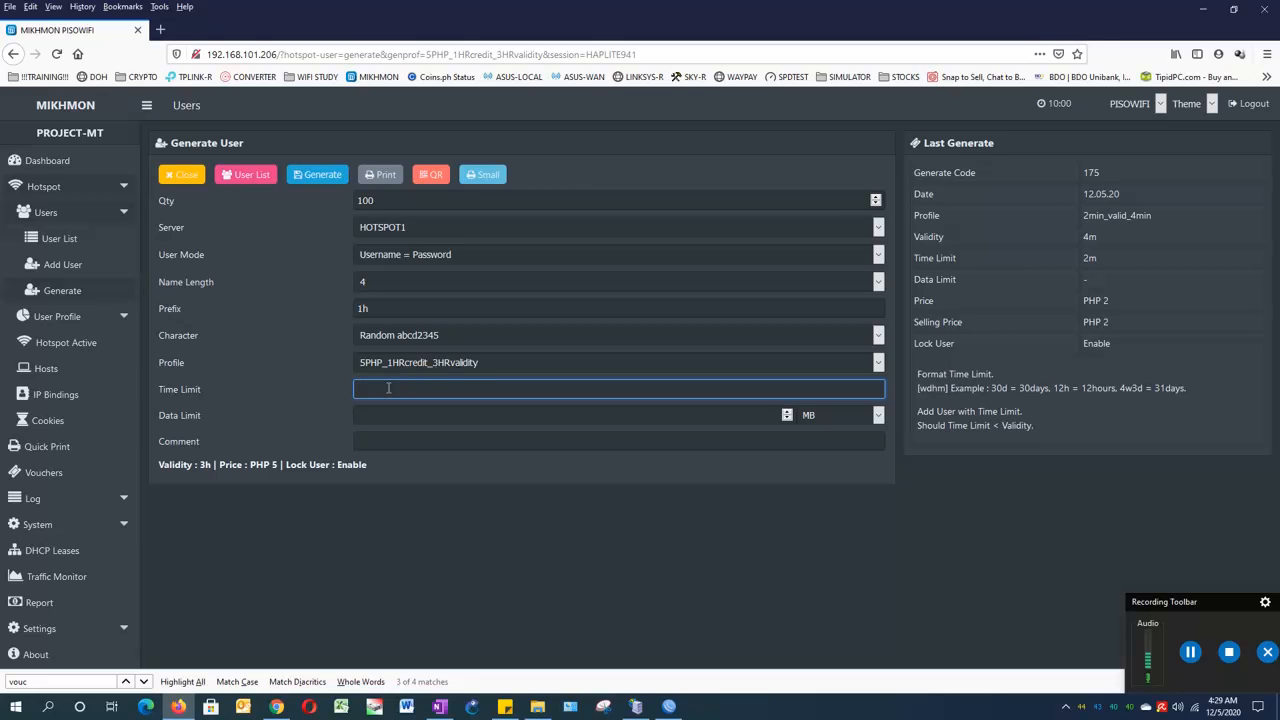
pyautogui.write('1h')
pyautogui.moveTo(1057, 388); pyautogui.dragTo(1070, 388)
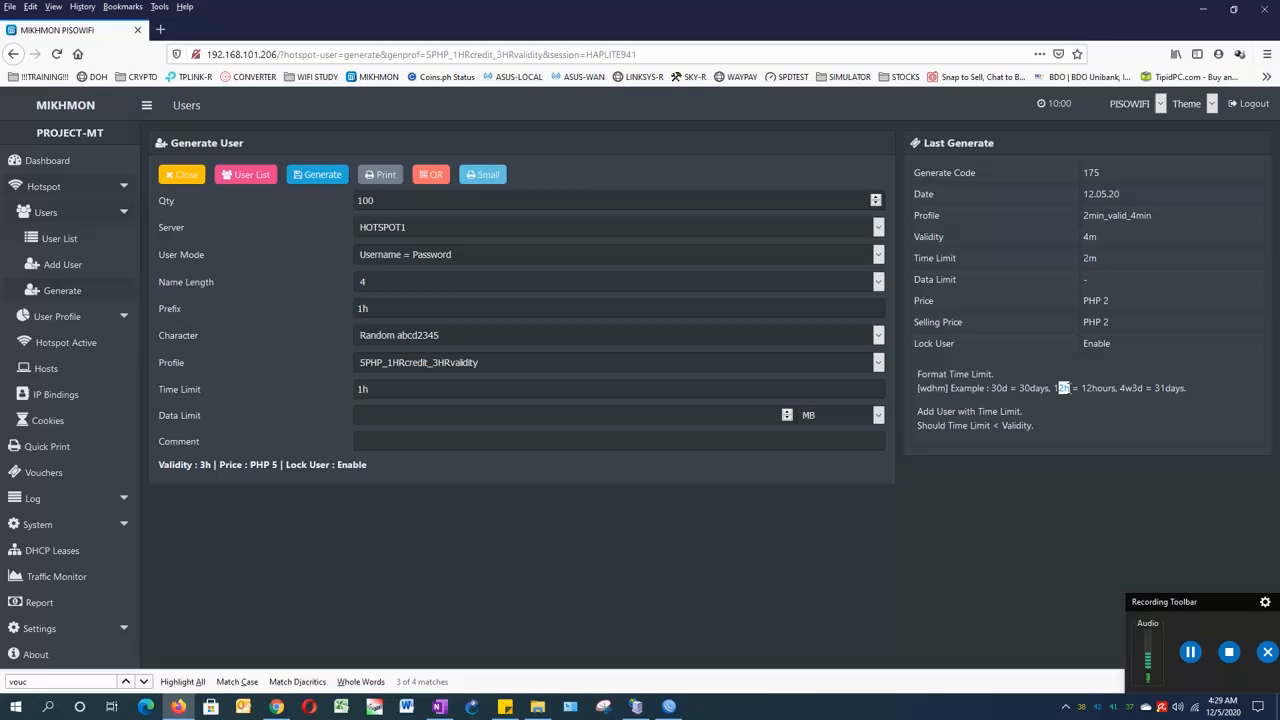
pyautogui.click(1119, 392)
pyautogui.moveTo(918, 428); pyautogui.dragTo(991, 426)
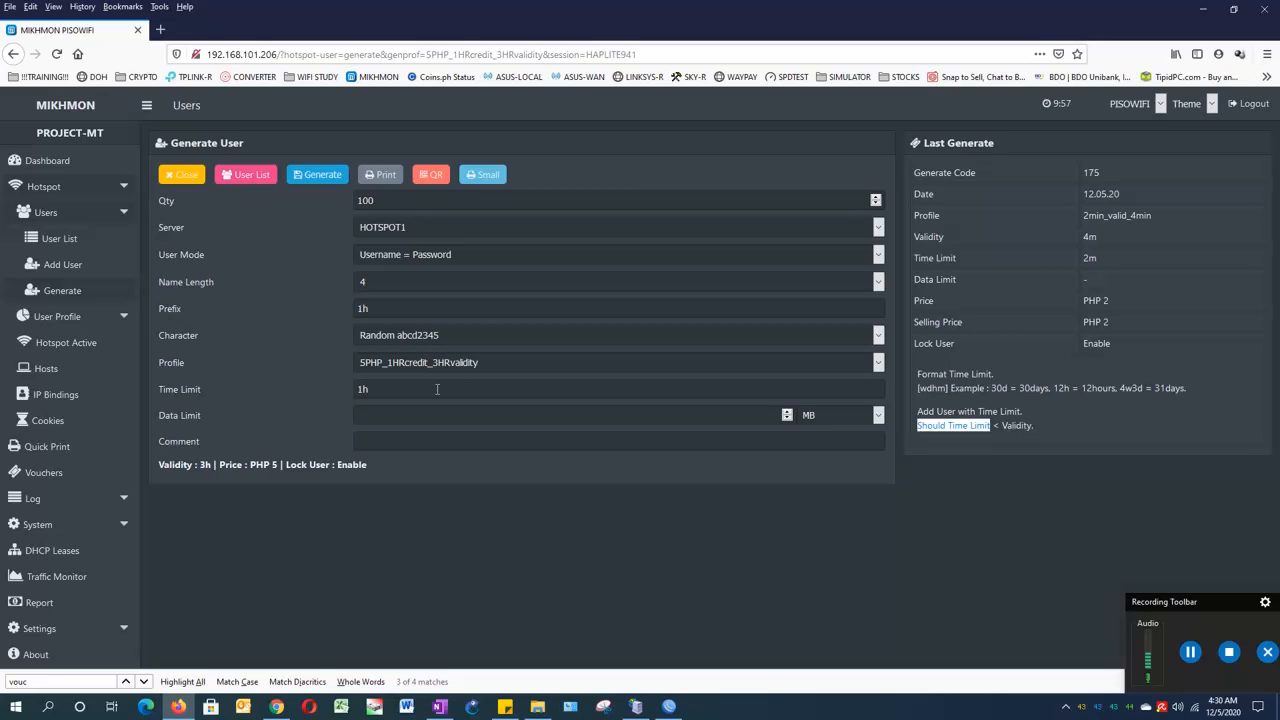
# - Add comment generate-12-05-2020, keep MB as data unit, and generate the 100 vouchers
pyautogui.click(395, 440)
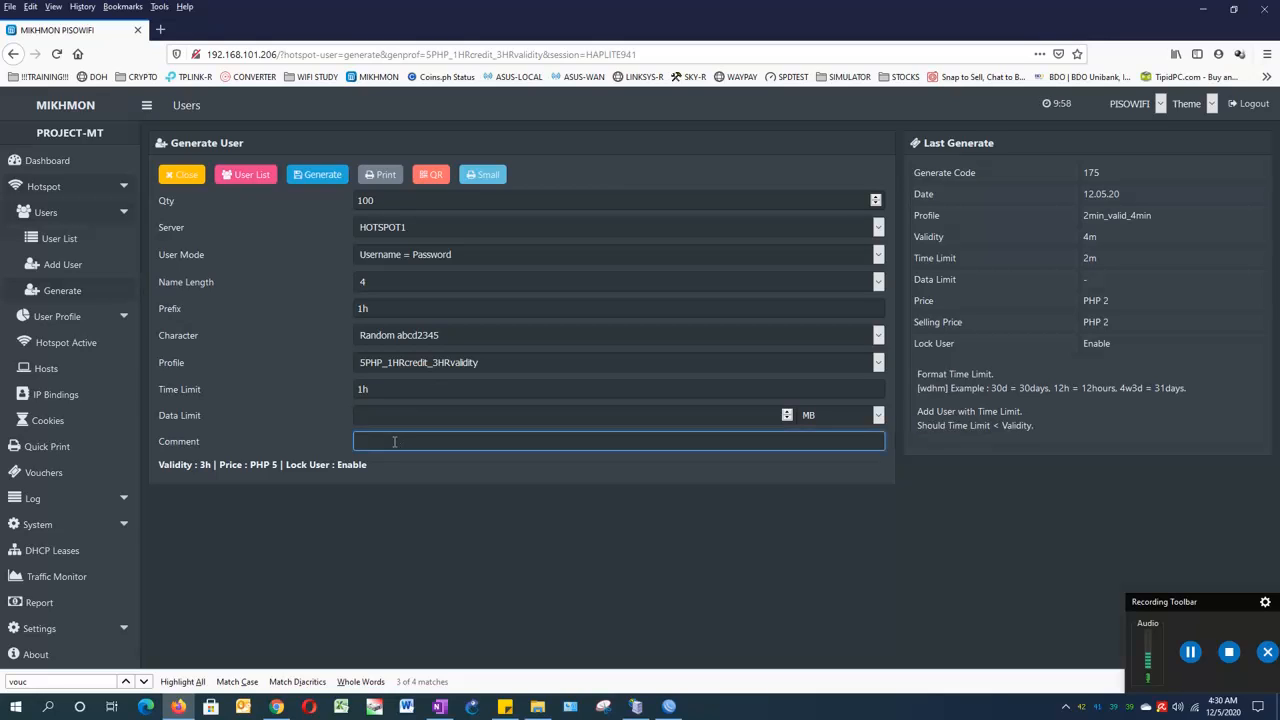
pyautogui.write('generated-12-05-2020')
pyautogui.click(876, 416)
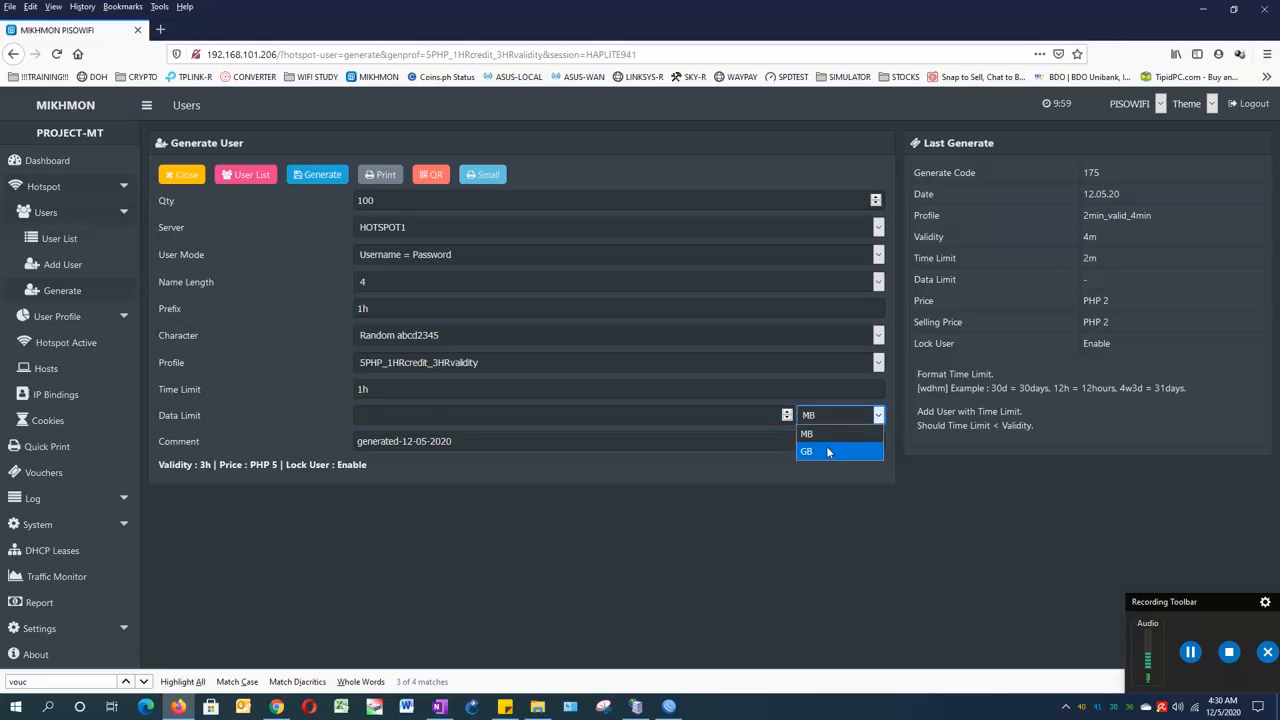
pyautogui.click(243, 389)
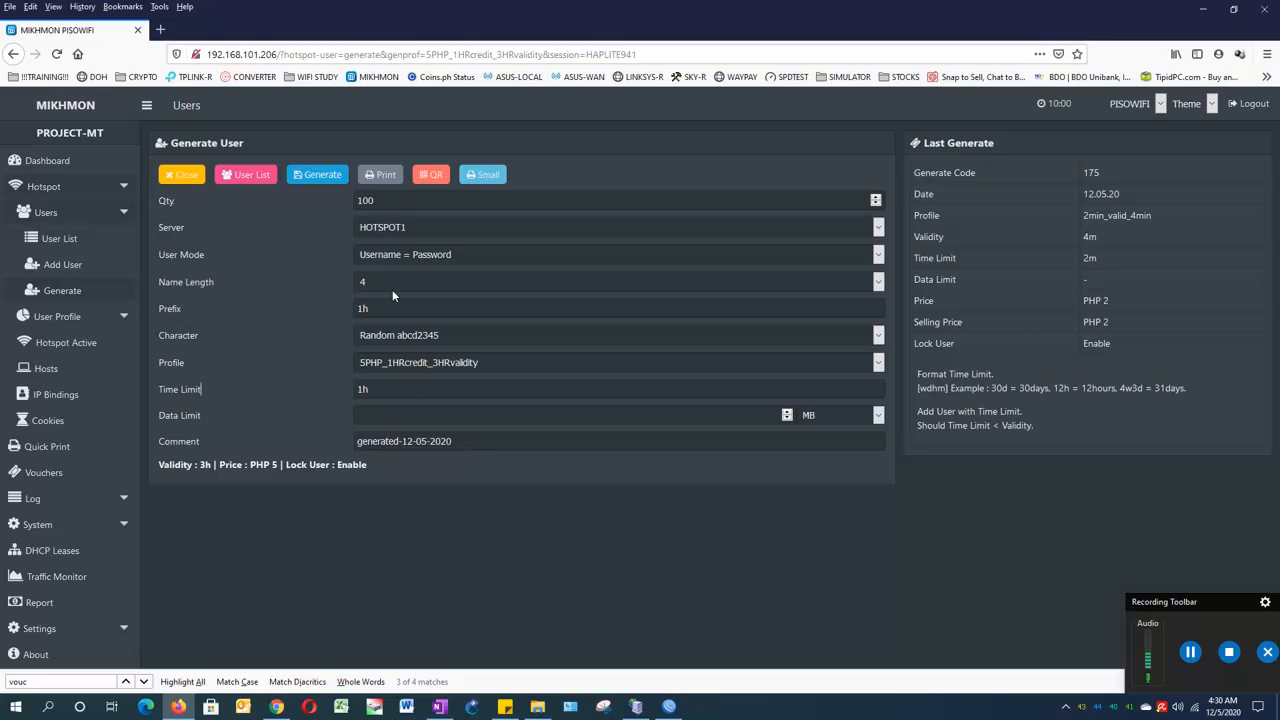
pyautogui.click(321, 176)
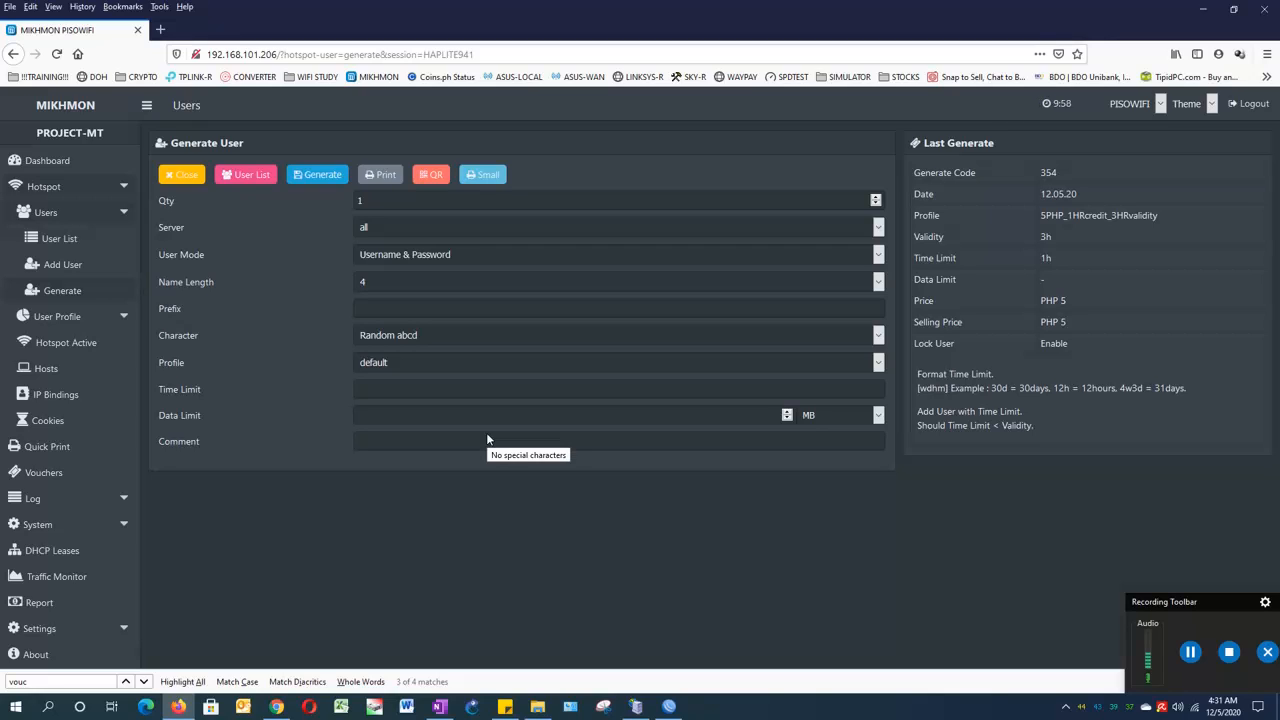
pyautogui.click(384, 180)
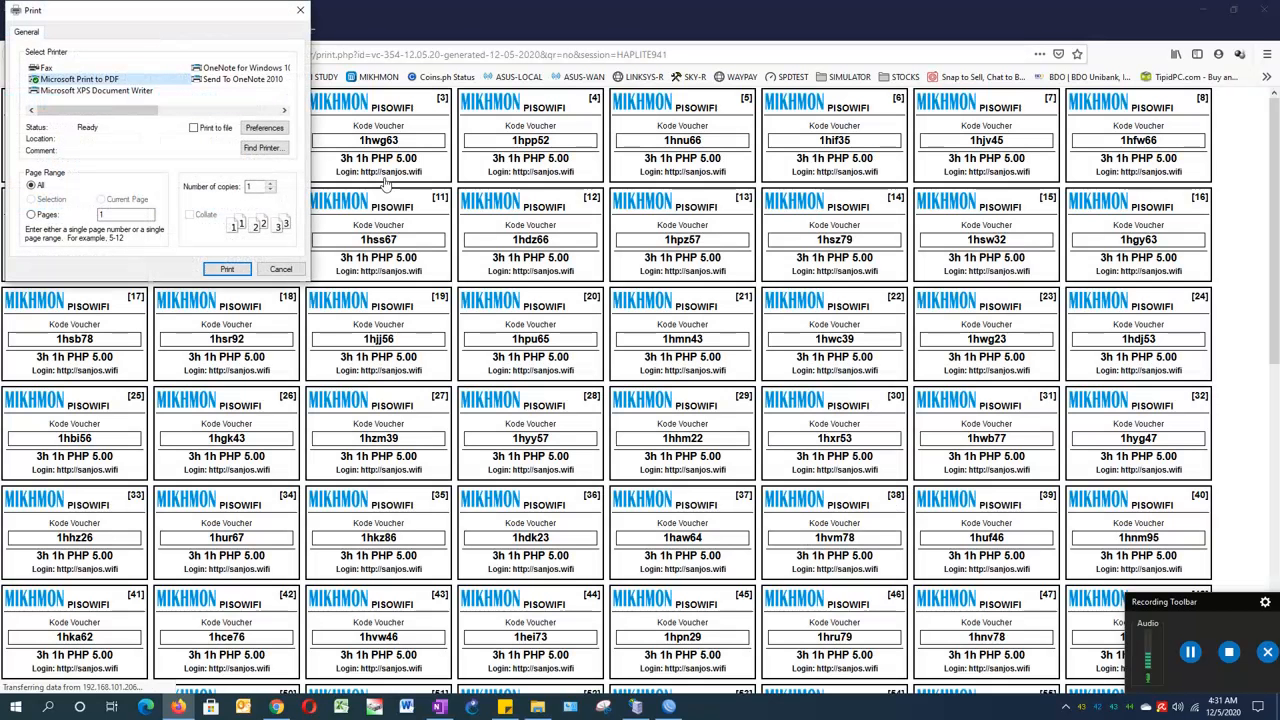
pyautogui.moveTo(195, 12); pyautogui.dragTo(778, 277)
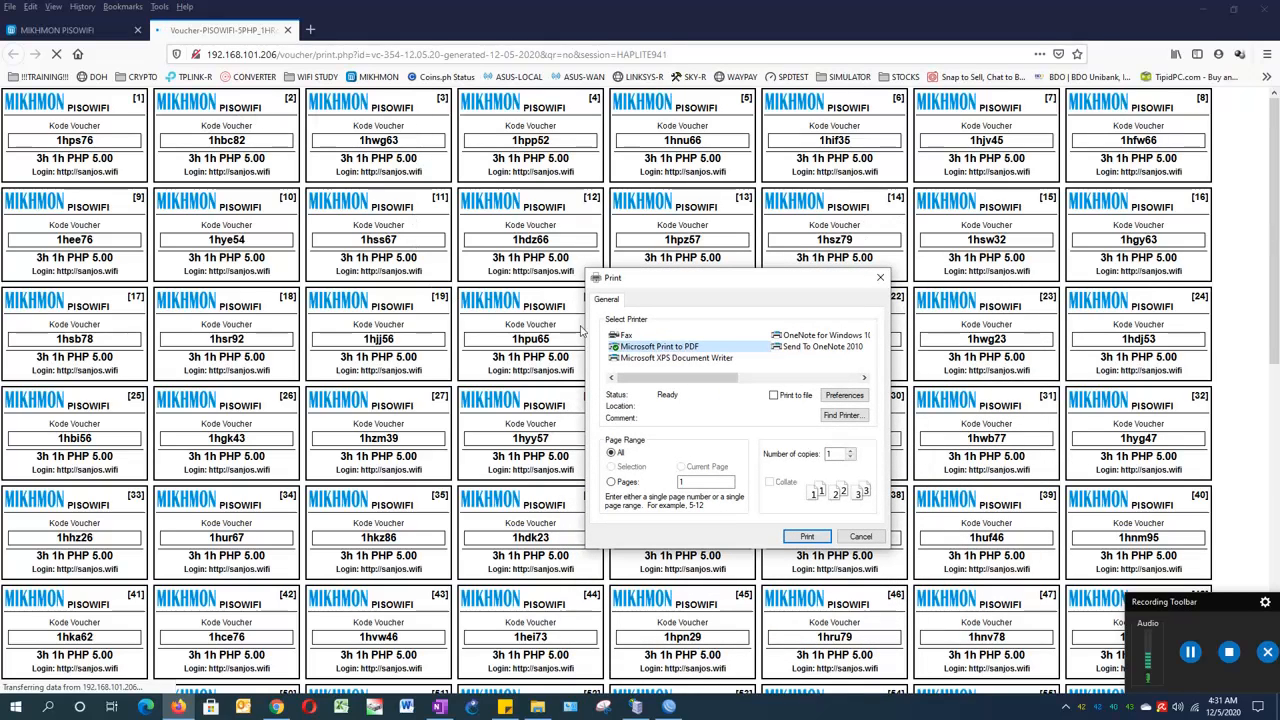
pyautogui.scroll(-1, 465, 385)
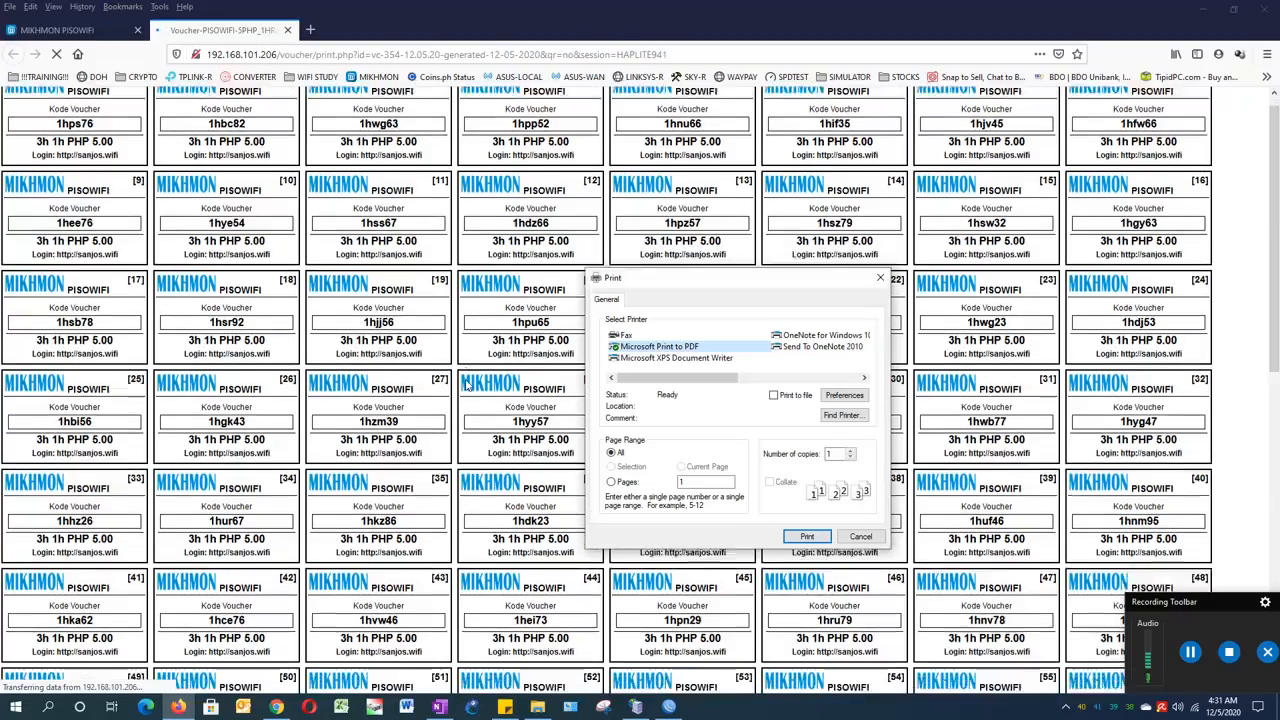
pyautogui.scroll(-5, 465, 385)
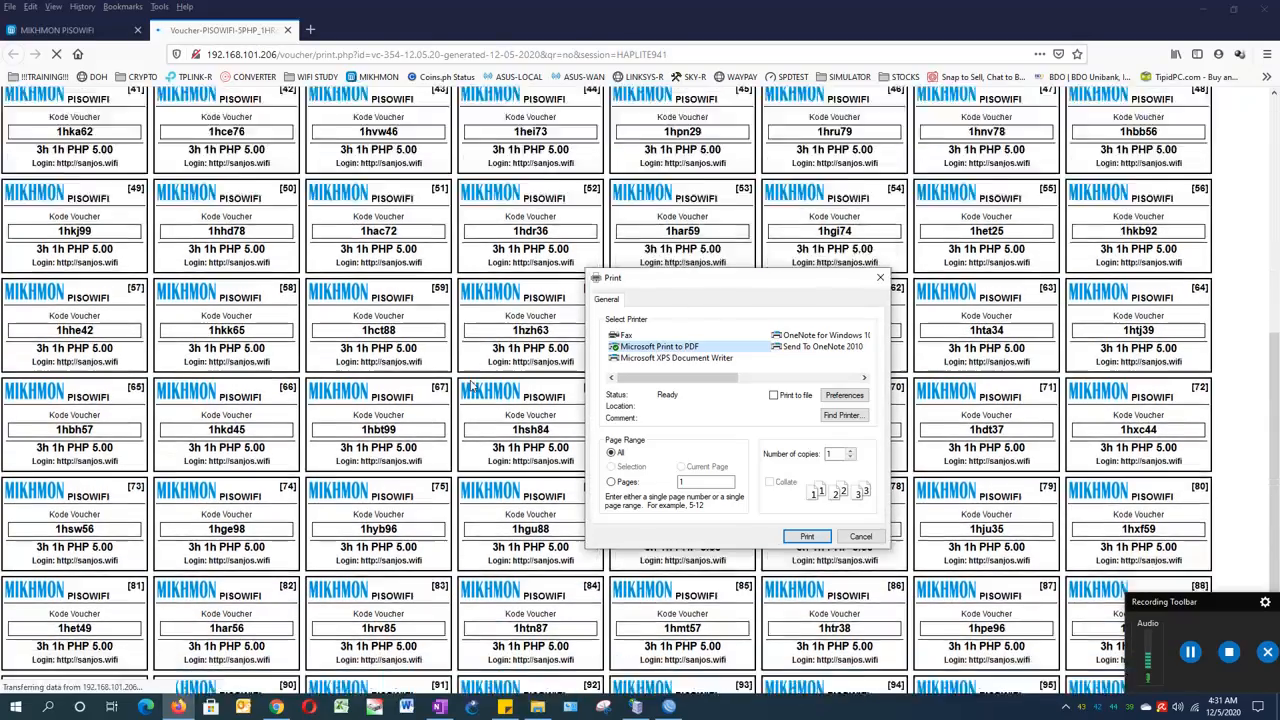
pyautogui.scroll(-2, 471, 385)
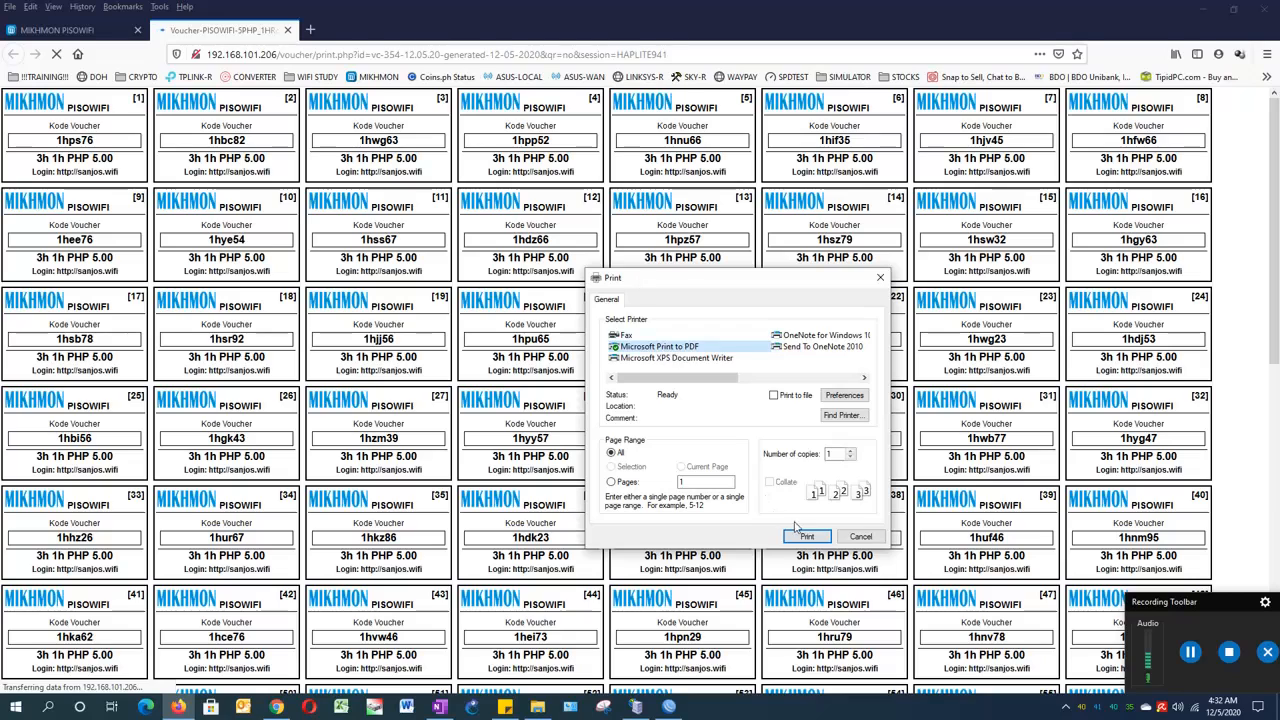
# - Save the voucher sheet as PDF 100_5php_dec05-2020 and close the sheet's tab
pyautogui.click(807, 536)
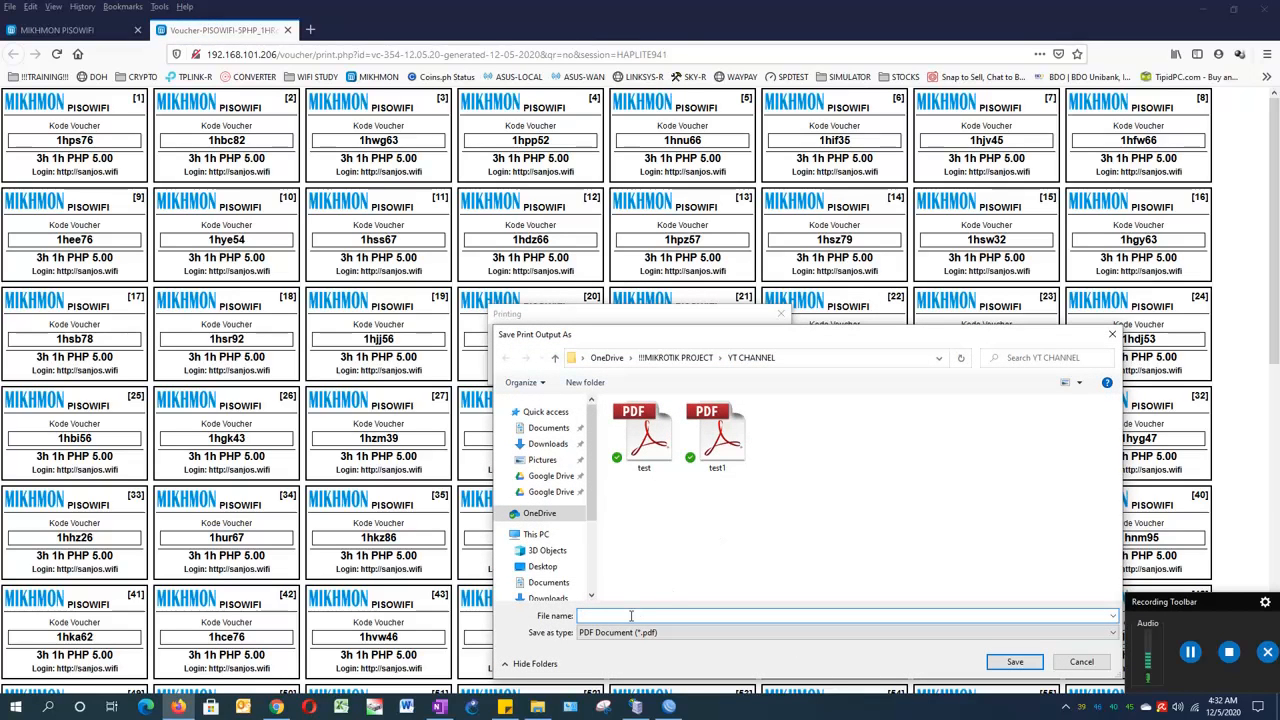
pyautogui.write('100_5php_dec05-')
pyautogui.rightClick(642, 615)
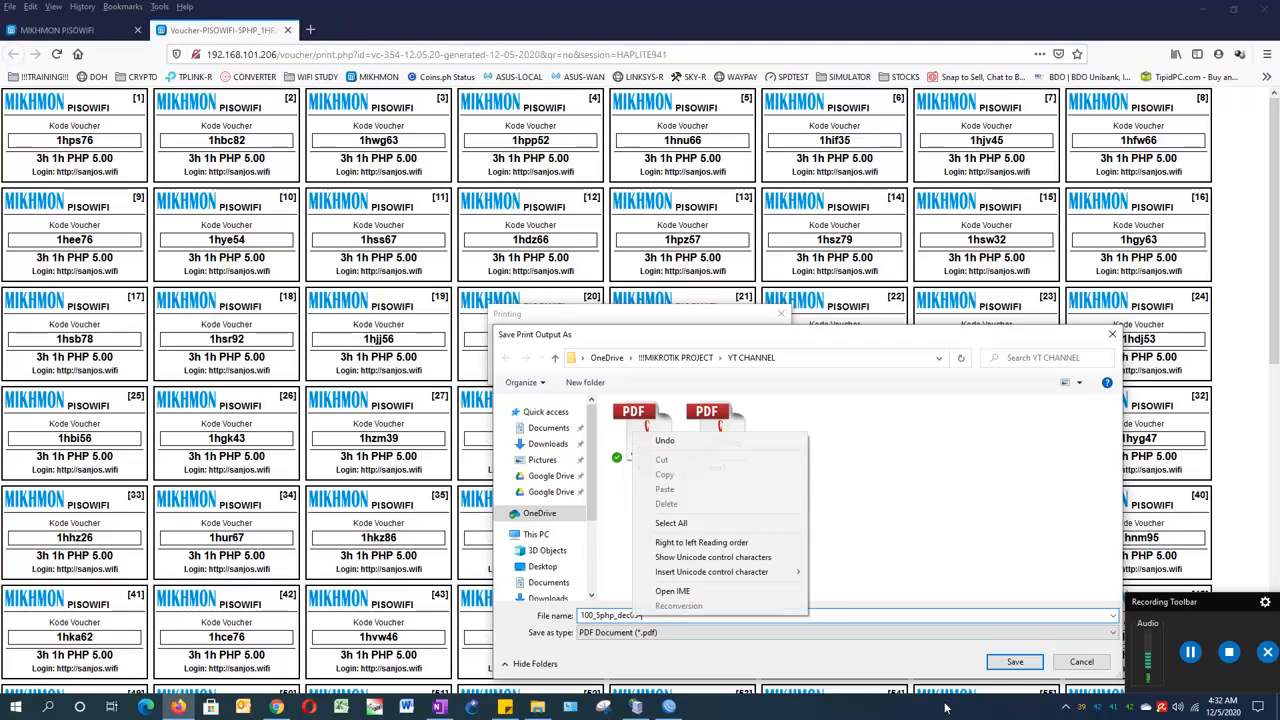
pyautogui.press('Escape')
pyautogui.write('-')
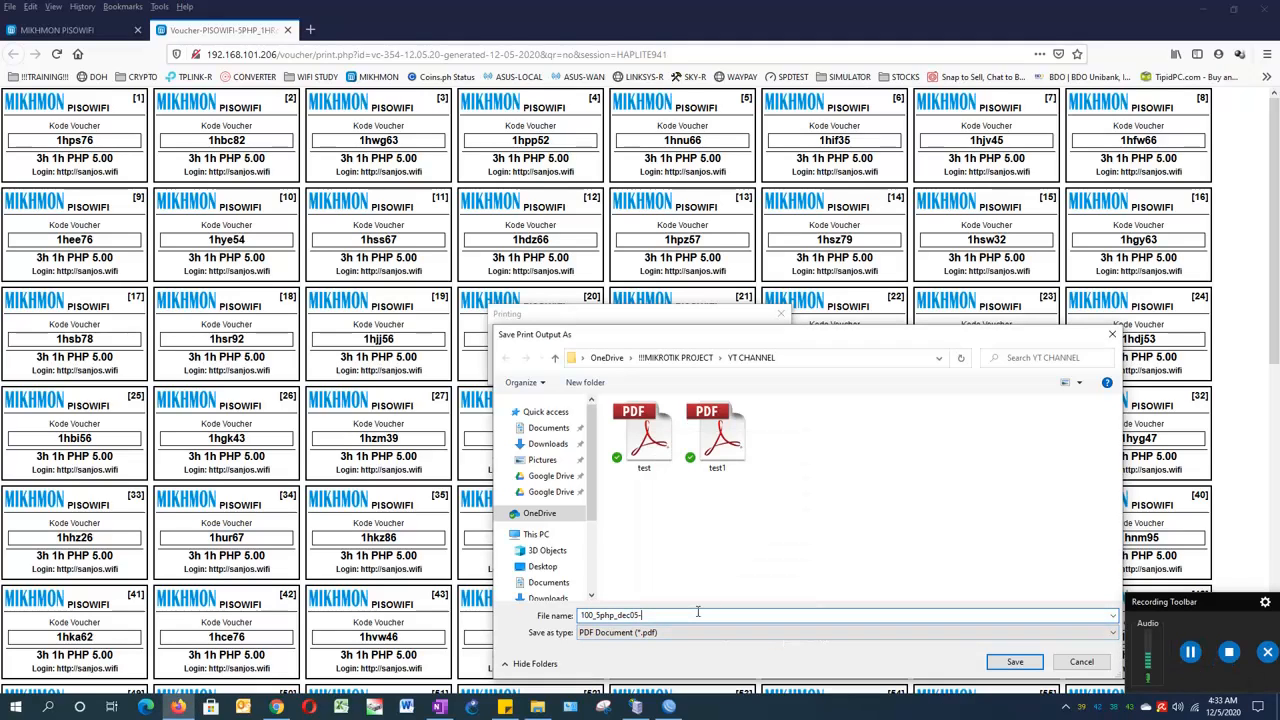
pyautogui.write('2020')
pyautogui.click(1015, 664)
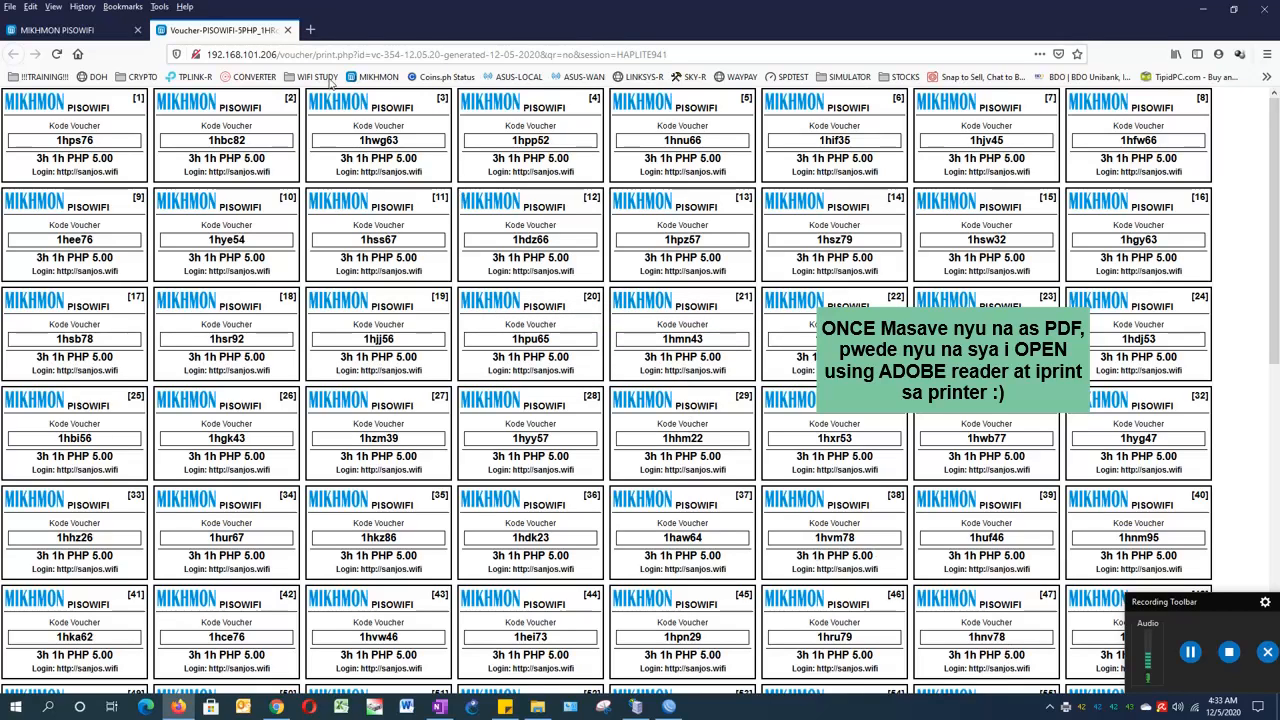
pyautogui.click(288, 30)
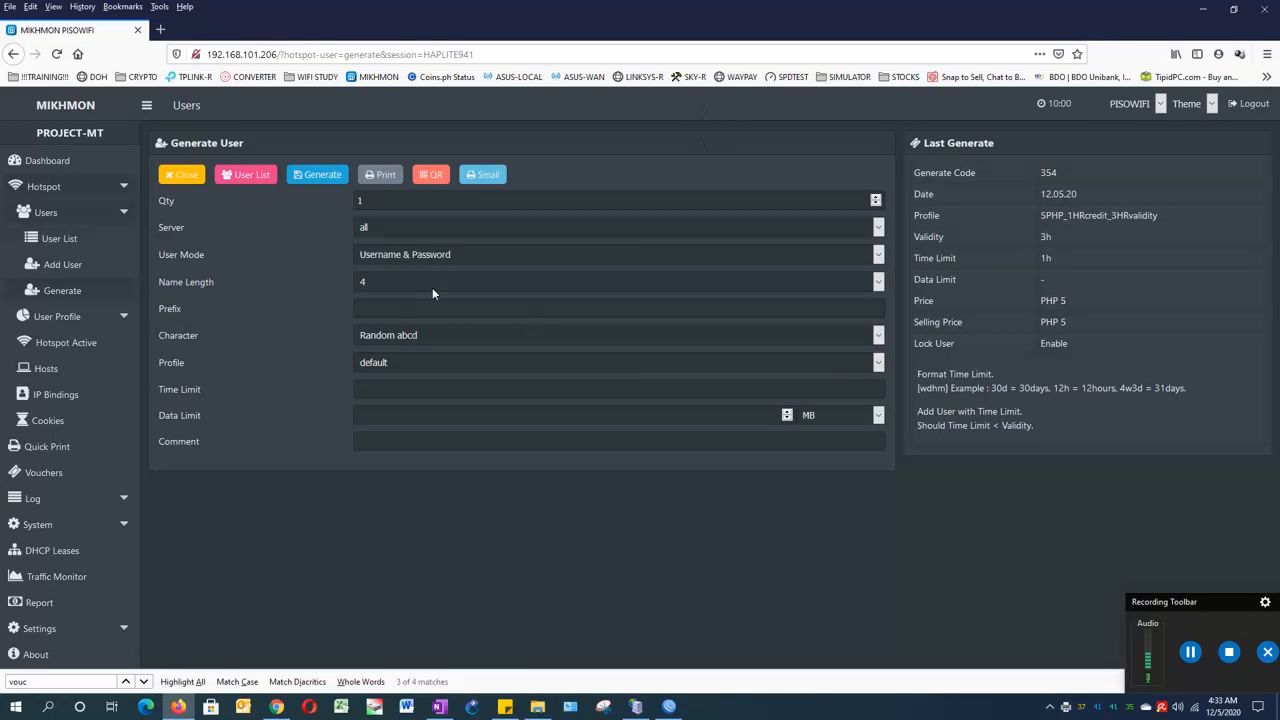
# - Scroll through the 100 new users in the Users list, then return to Vouchers
pyautogui.click(184, 176)
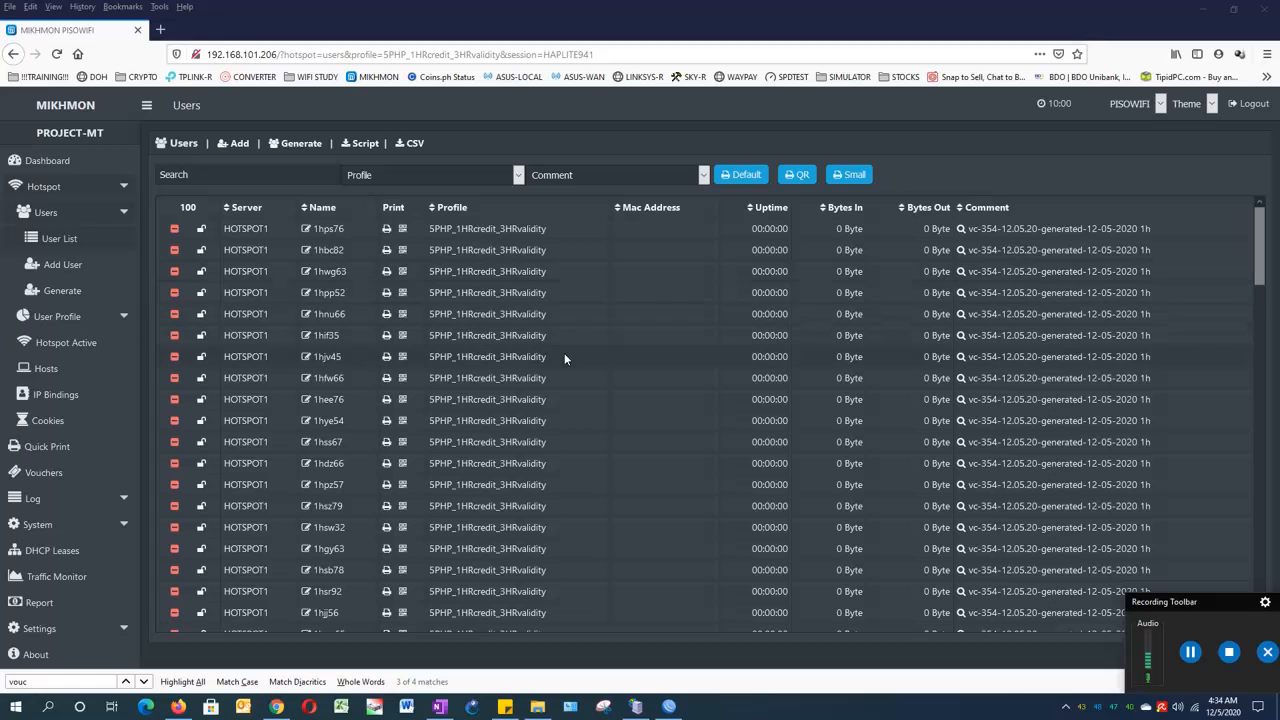
pyautogui.scroll(-3, 564, 356)
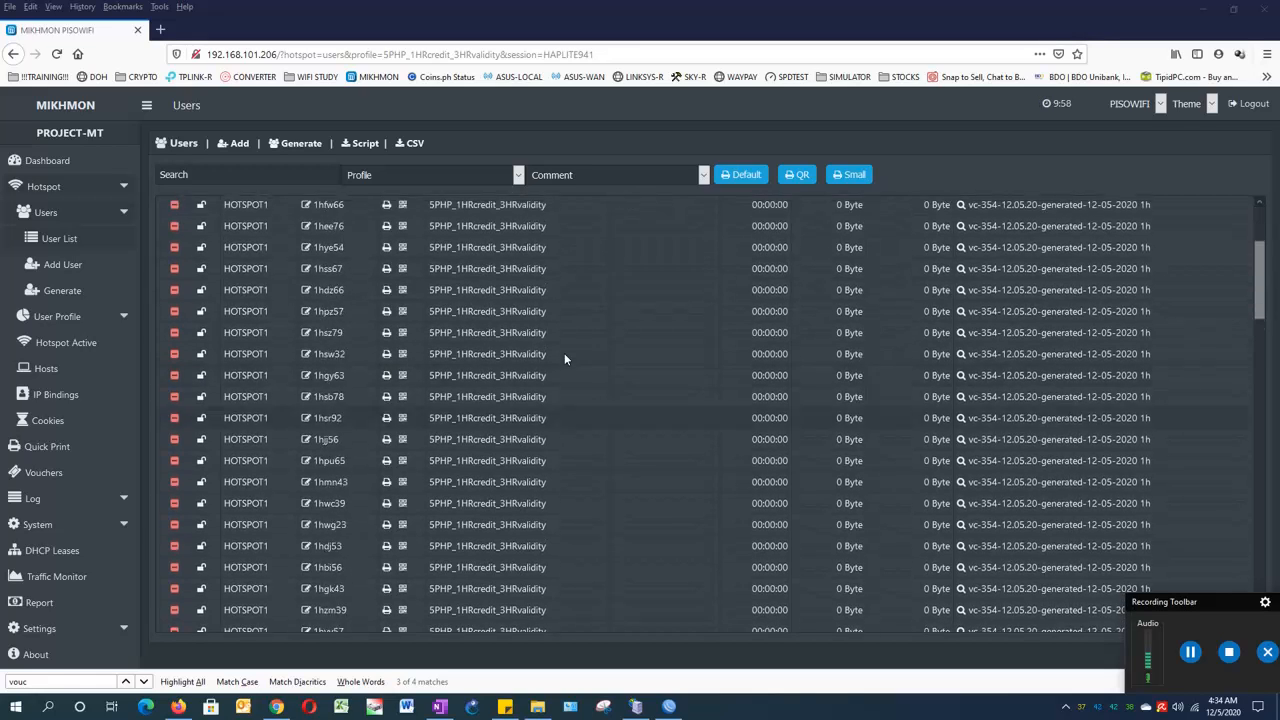
pyautogui.scroll(3, 564, 356)
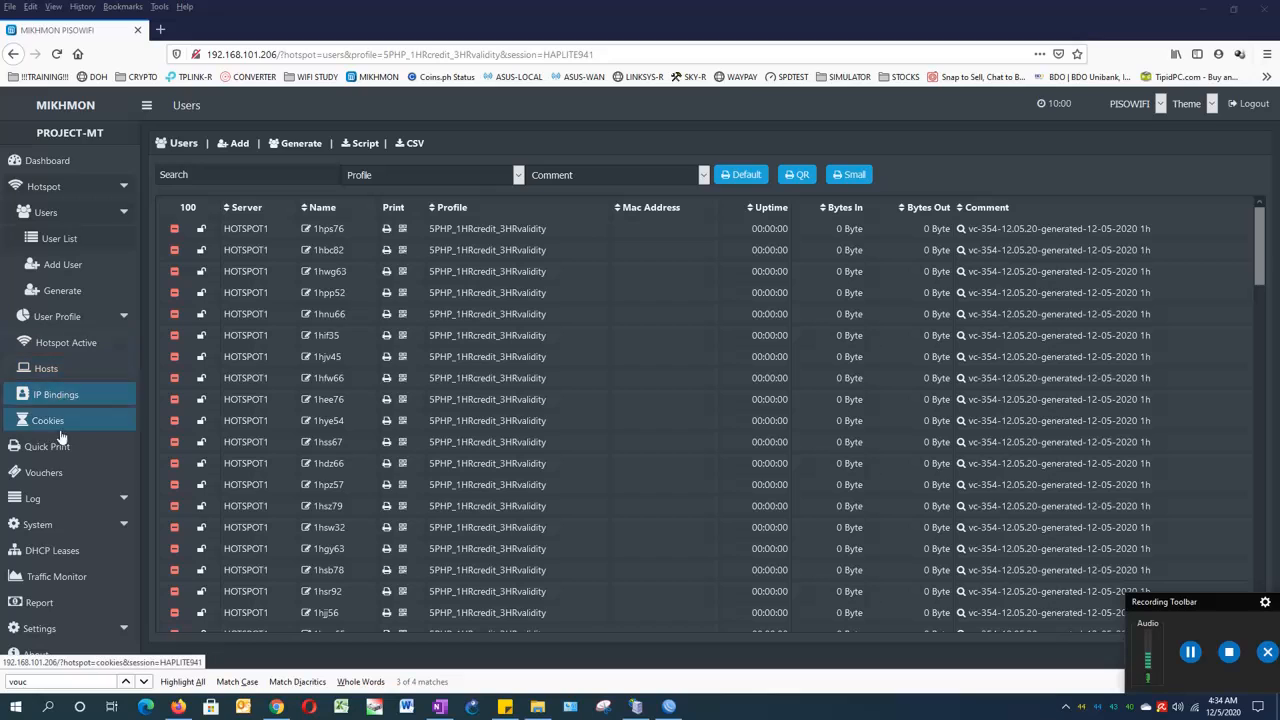
pyautogui.click(58, 476)
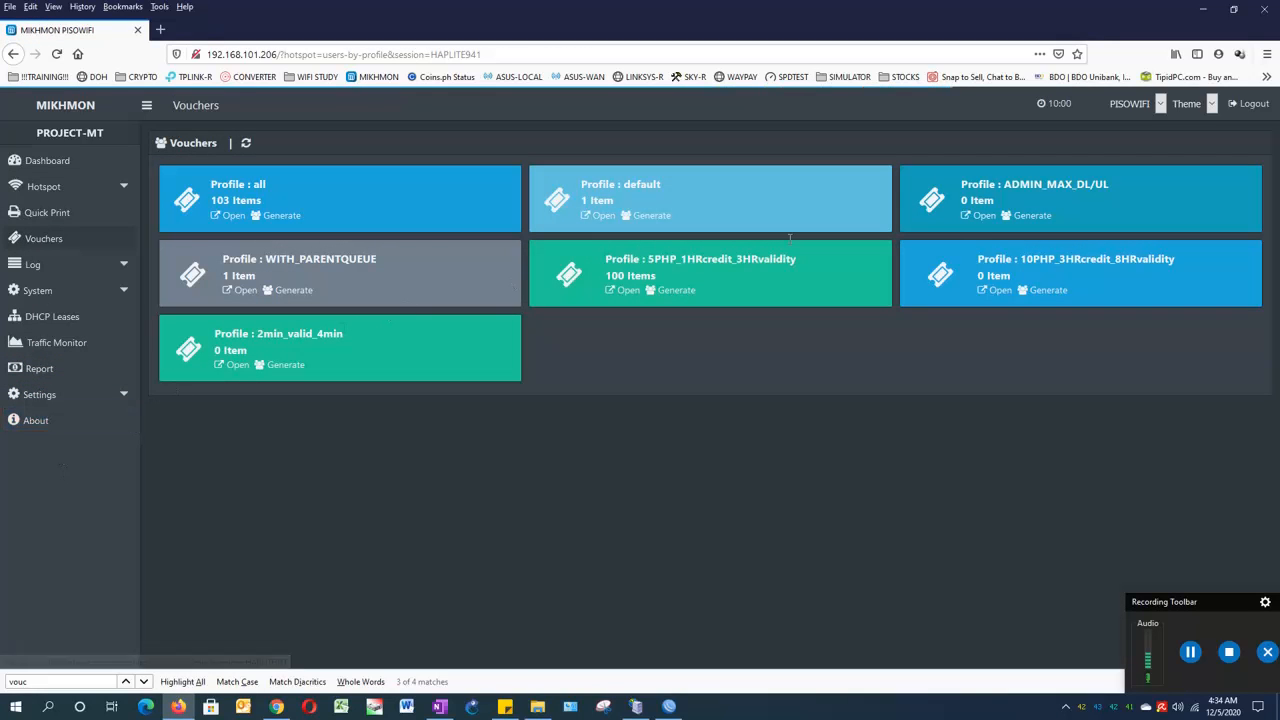
# - Start a 10PHP_3HRcredit_8HRvalidity batch: quantity 20, HOTSPOT1, Username = Password, name length 4
pyautogui.click(1047, 292)
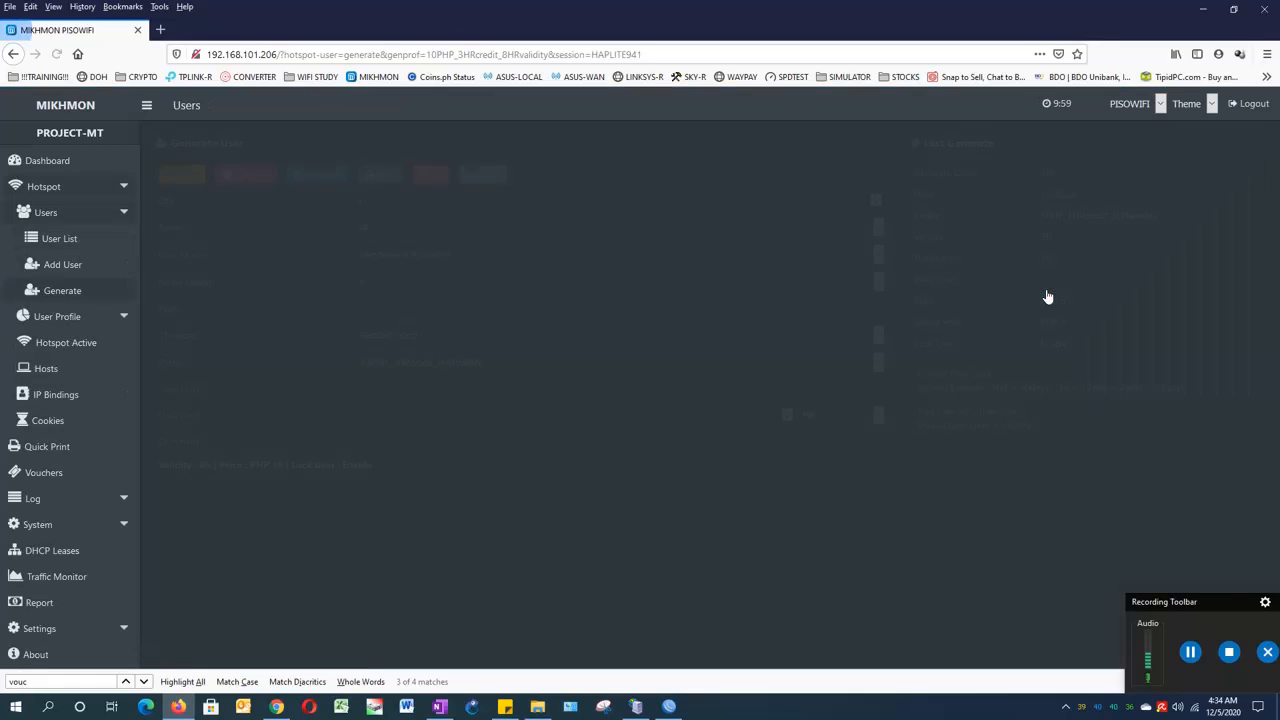
pyautogui.click(378, 203)
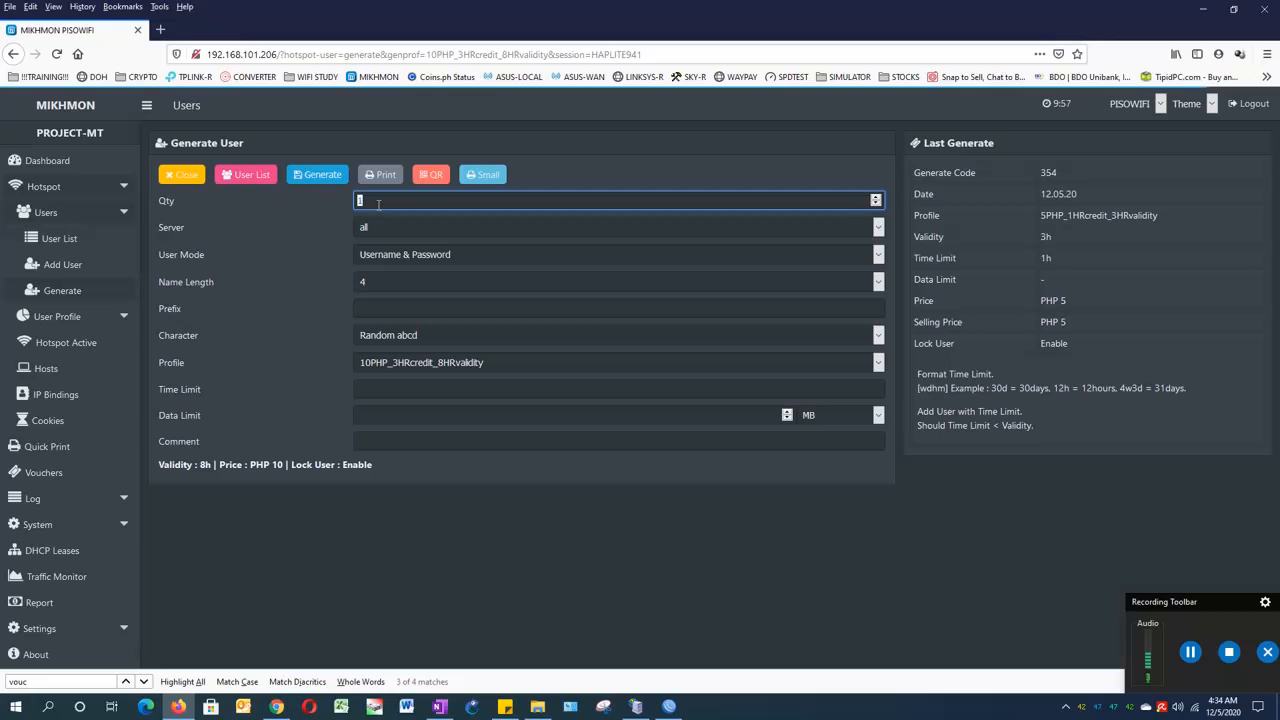
pyautogui.write('20')
pyautogui.click(394, 227)
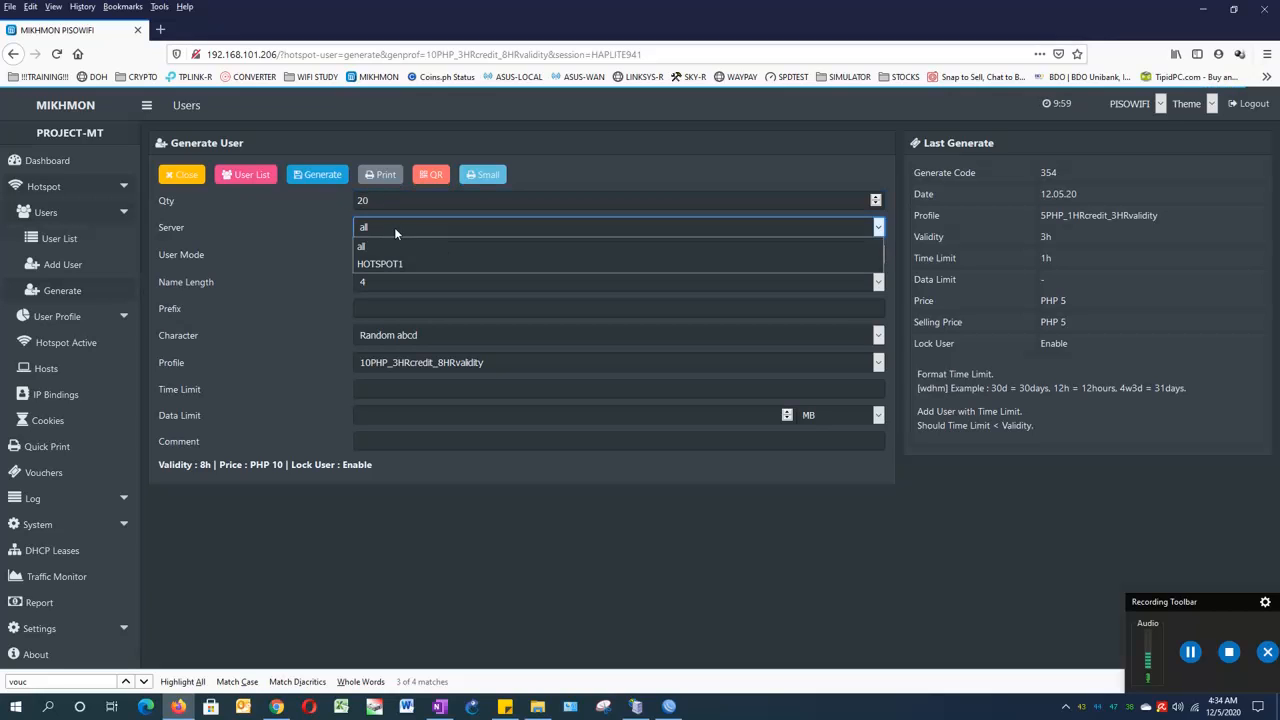
pyautogui.click(394, 263)
pyautogui.click(394, 254)
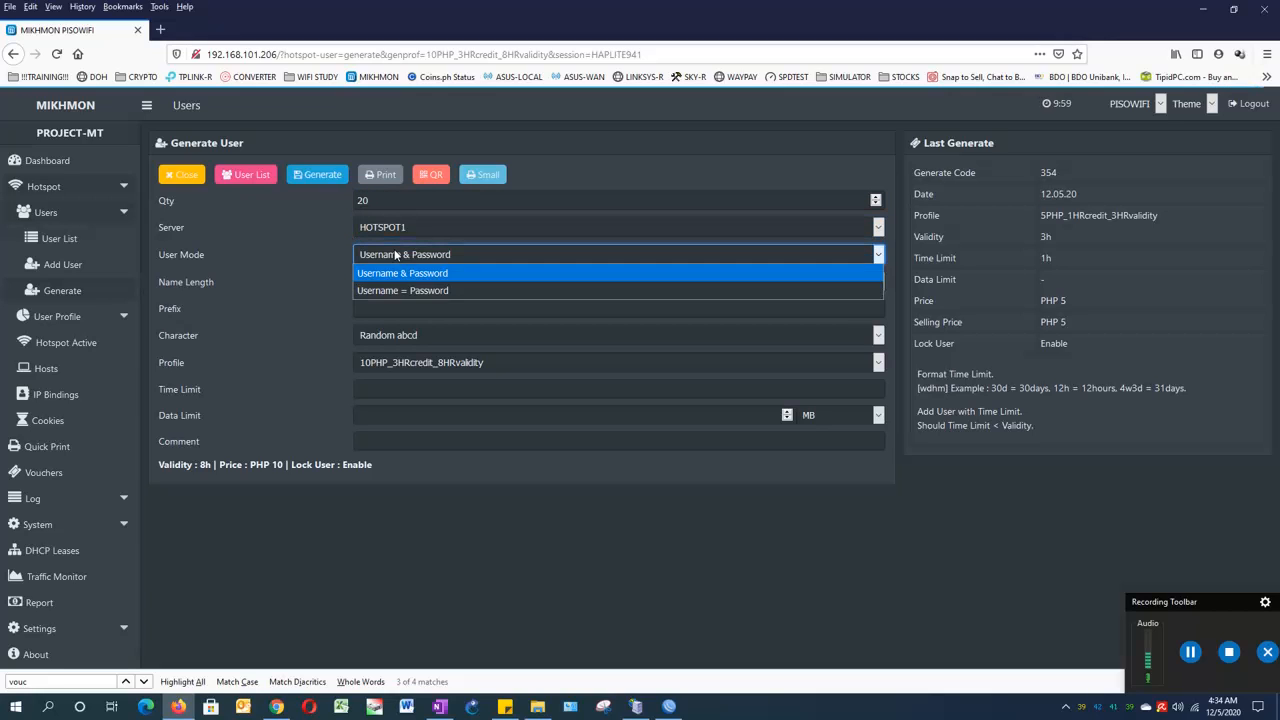
pyautogui.click(389, 289)
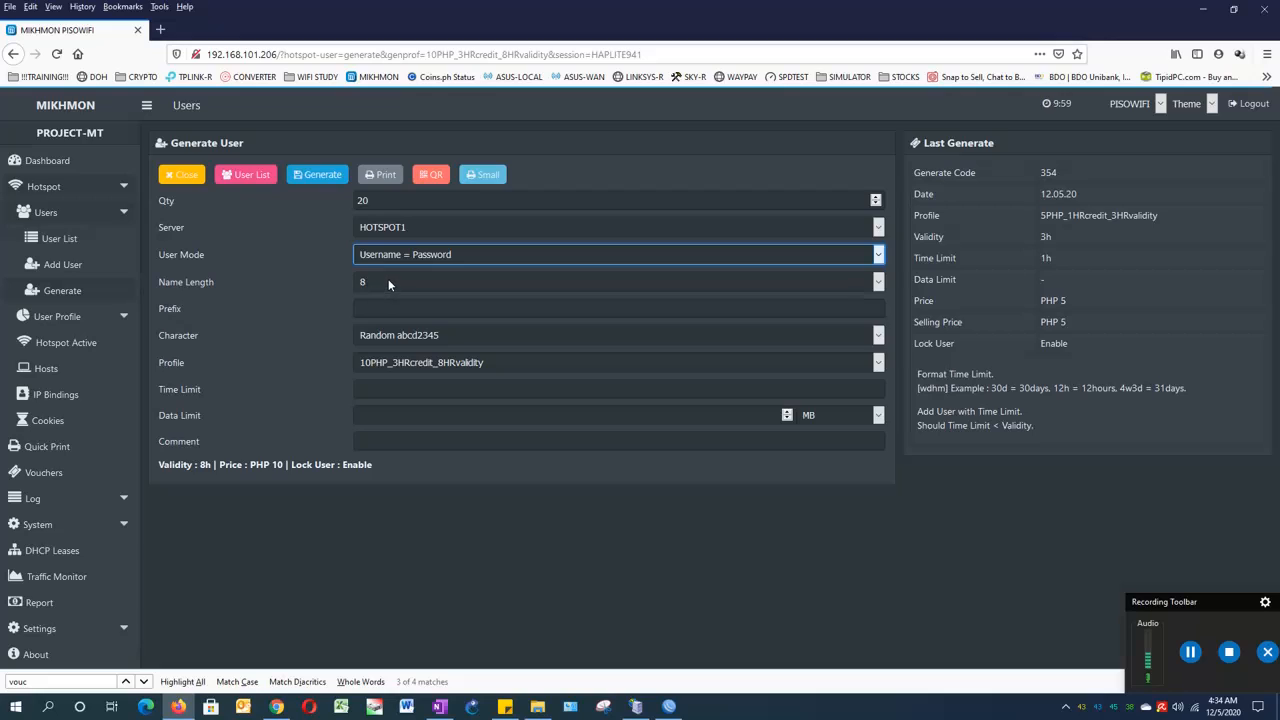
pyautogui.click(388, 281)
pyautogui.click(384, 332)
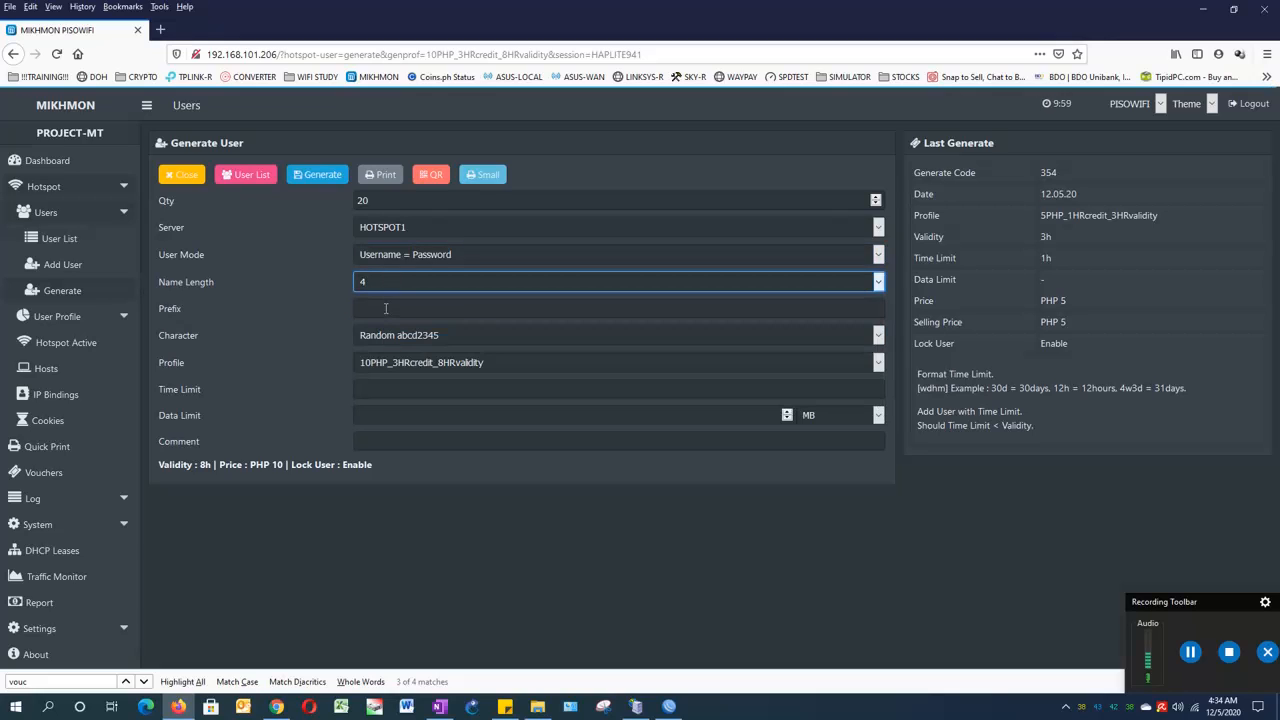
# - Set prefix 3h, time limit 3h, and comment generated-12-05-2020
pyautogui.click(385, 308)
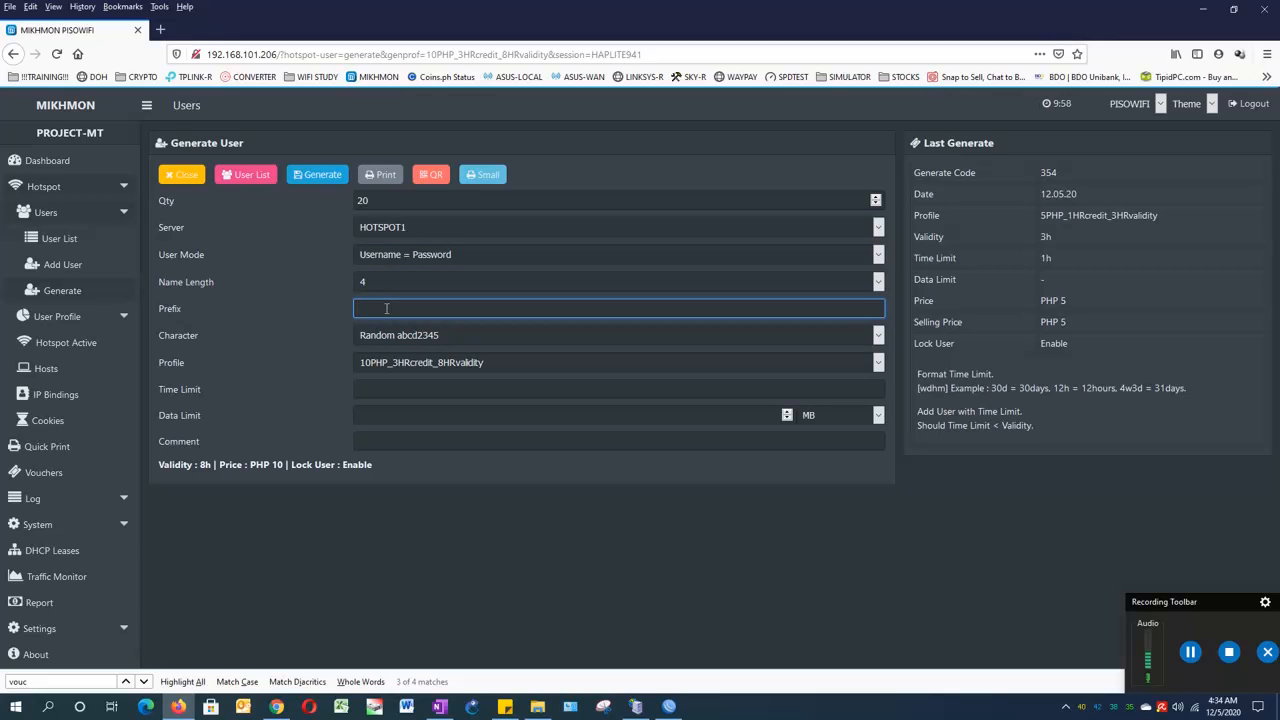
pyautogui.write('3h')
pyautogui.click(371, 388)
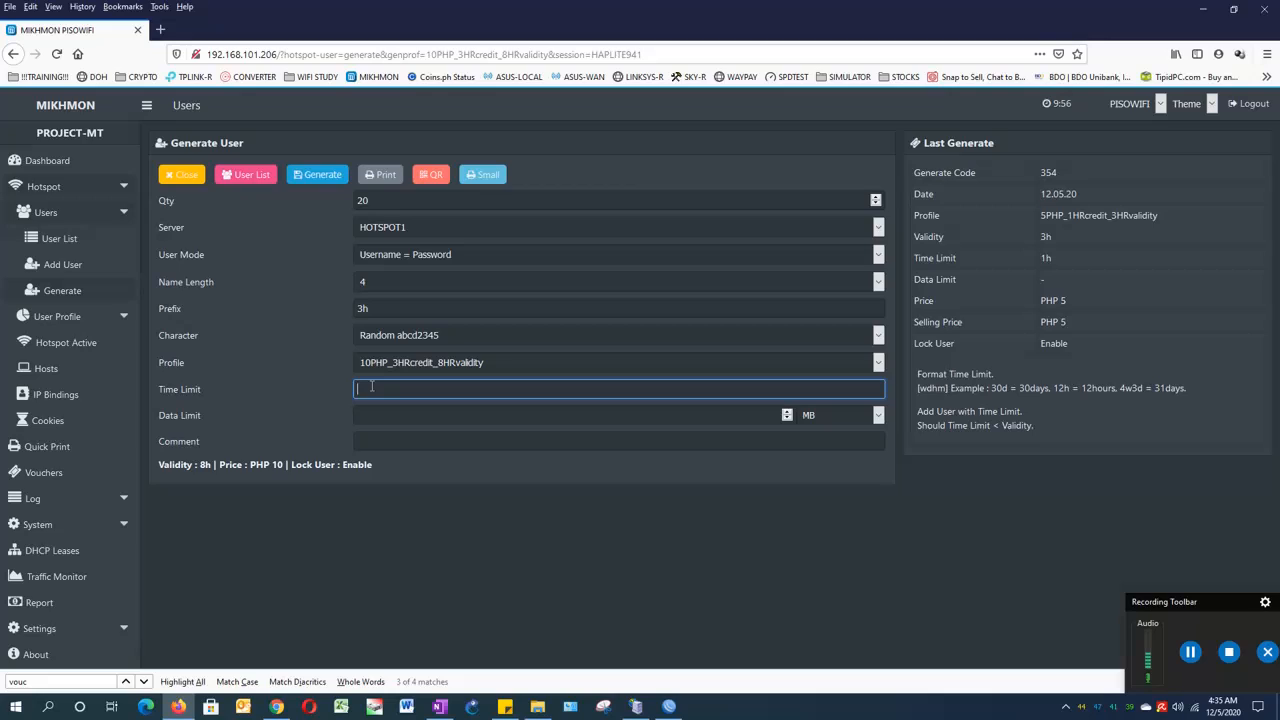
pyautogui.write('3h')
pyautogui.click(390, 415)
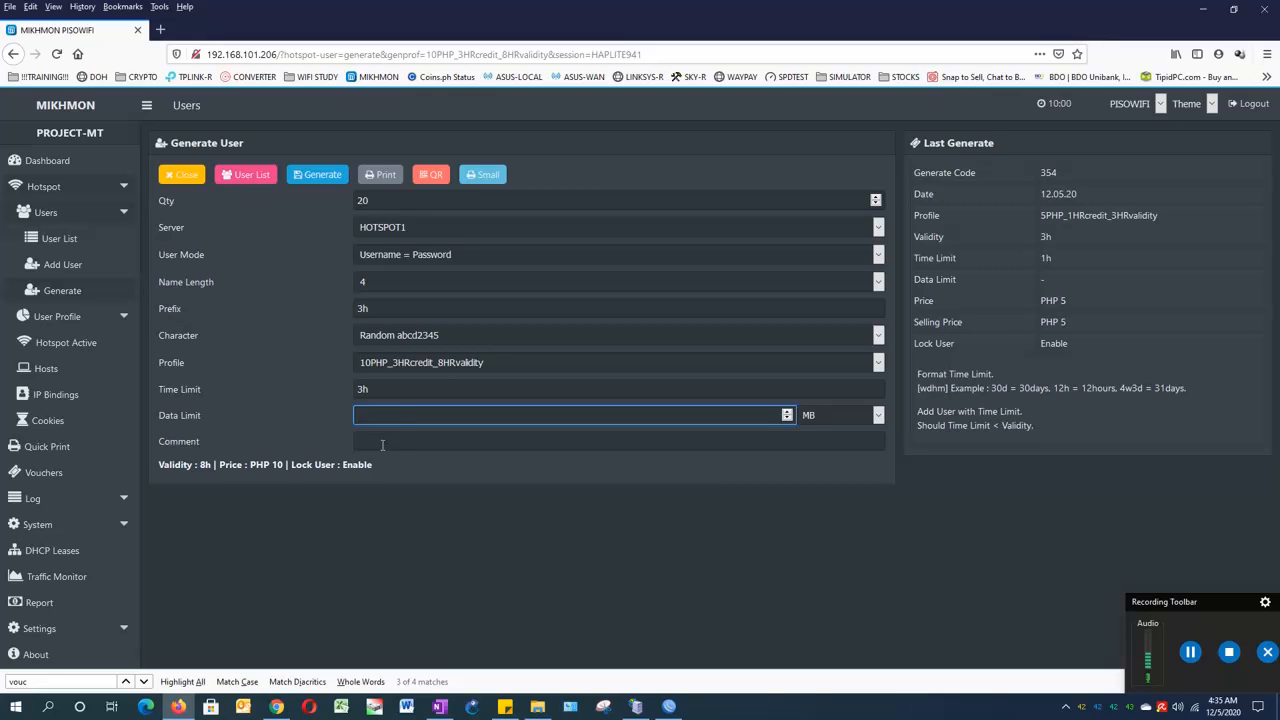
pyautogui.click(385, 441)
pyautogui.write('gene')
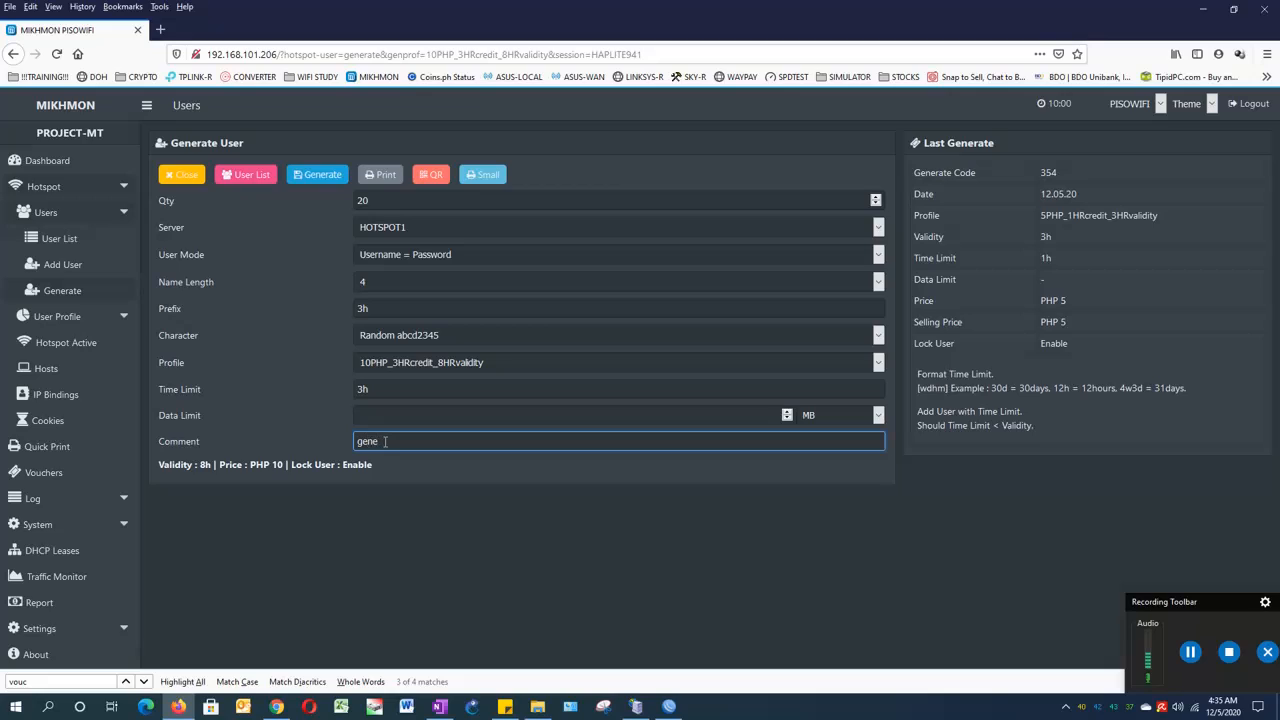
pyautogui.write('rated-12-05-2020')
pyautogui.click(382, 391)
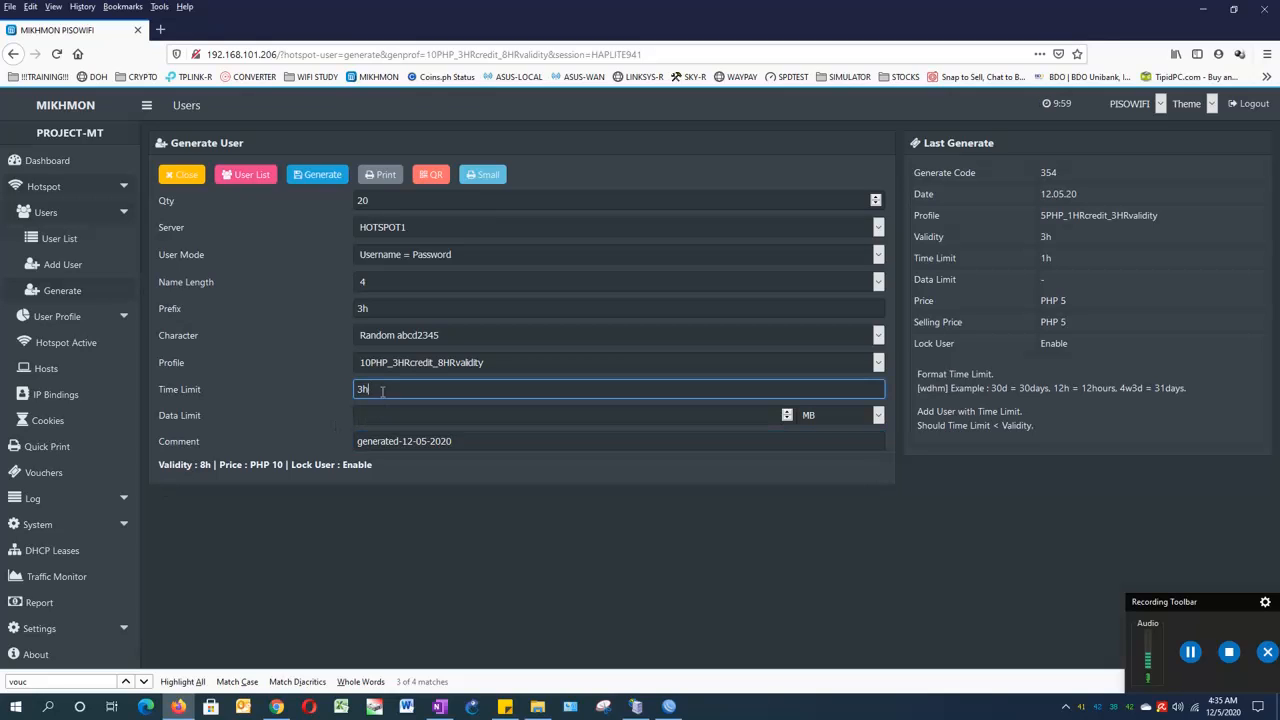
pyautogui.press('BackSpace')
pyautogui.write('h')
# - Generate the 20 PHP 10.00 vouchers of batch 850 and open their printable sheet with Microsoft Print to PDF
pyautogui.click(318, 178)
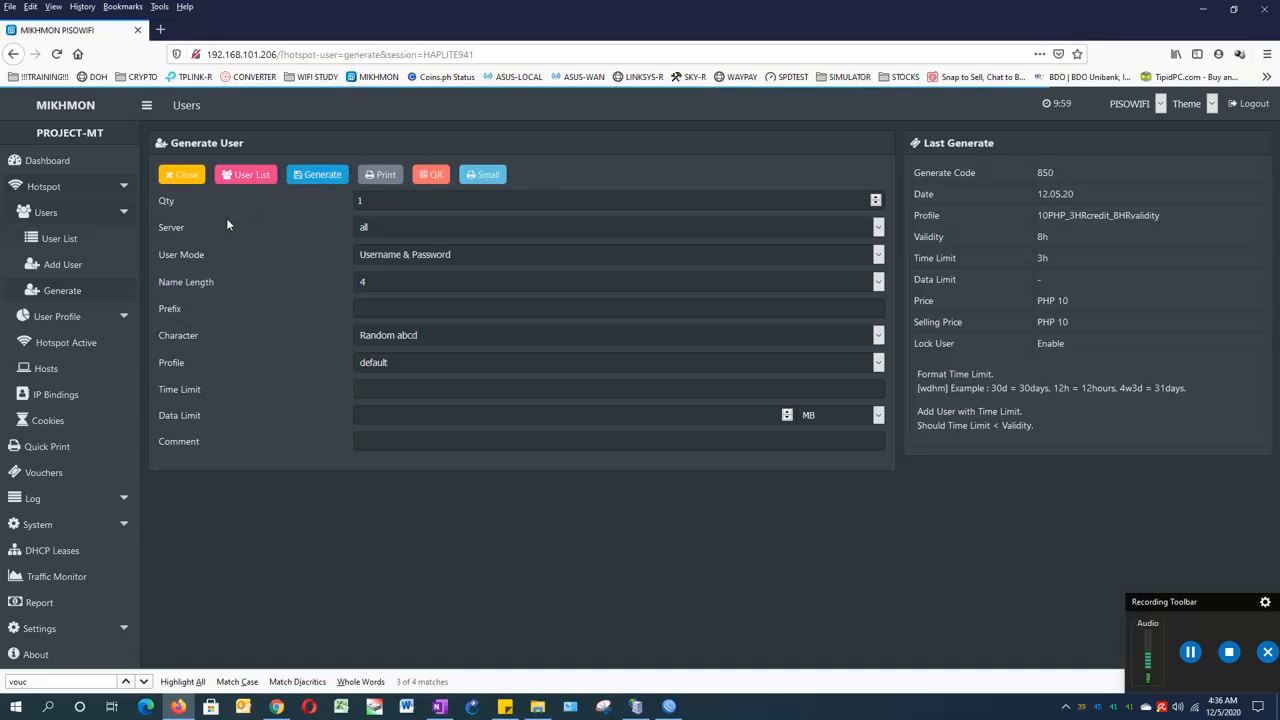
pyautogui.click(374, 175)
pyautogui.moveTo(202, 16); pyautogui.dragTo(702, 367)
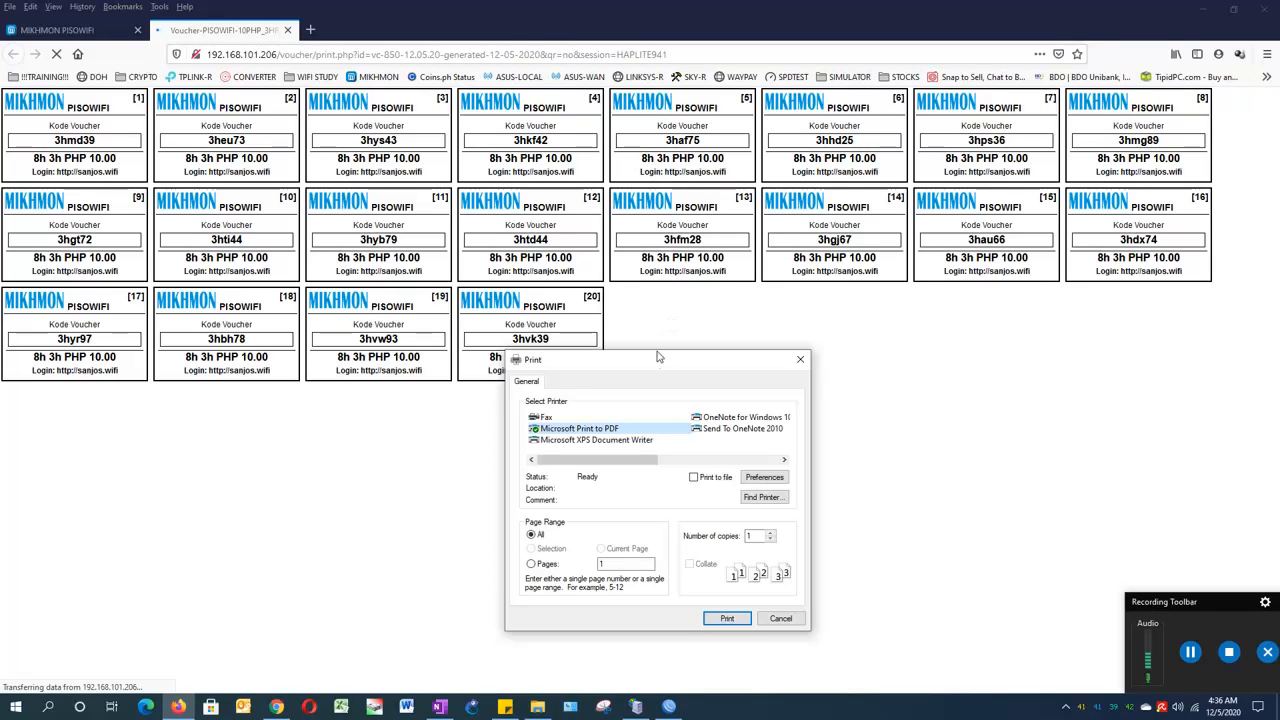
# - Print the batch 850 voucher sheet to a PDF named 20_10php_dec05-2020
pyautogui.moveTo(659, 360); pyautogui.dragTo(664, 206)
pyautogui.click(720, 467)
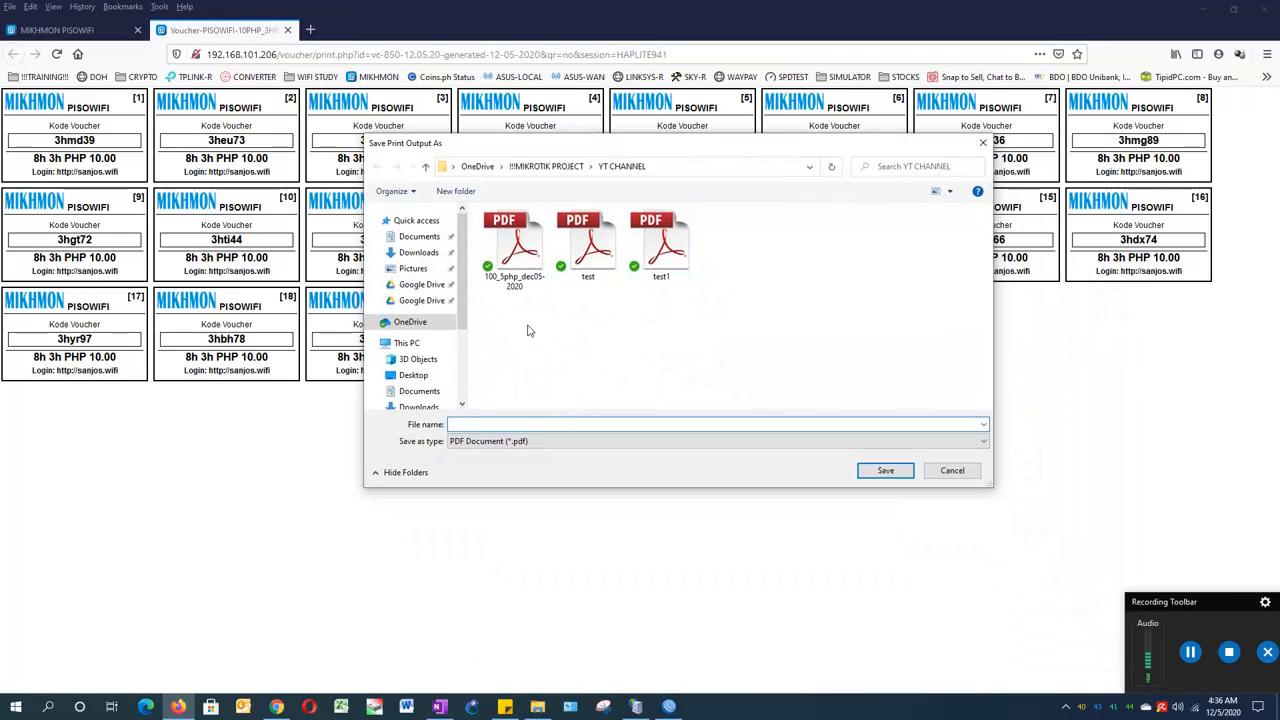
pyautogui.click(519, 266)
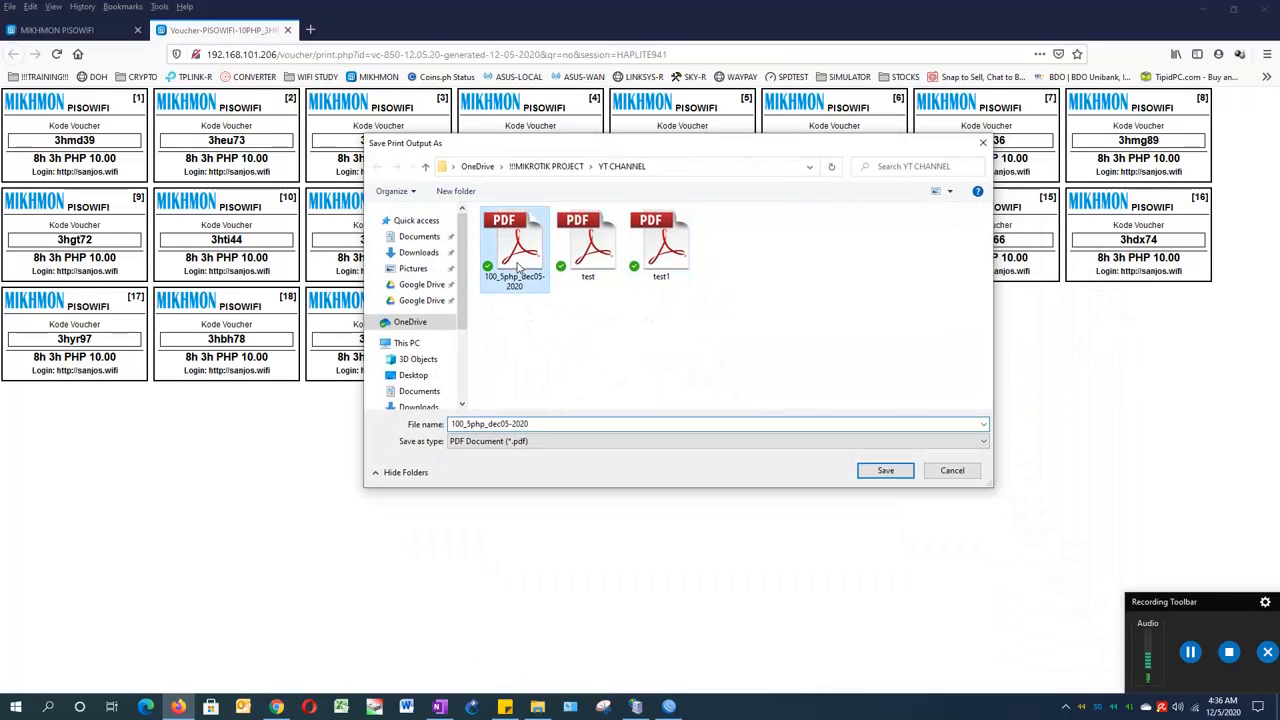
pyautogui.click(464, 425)
pyautogui.moveTo(465, 424); pyautogui.dragTo(432, 428)
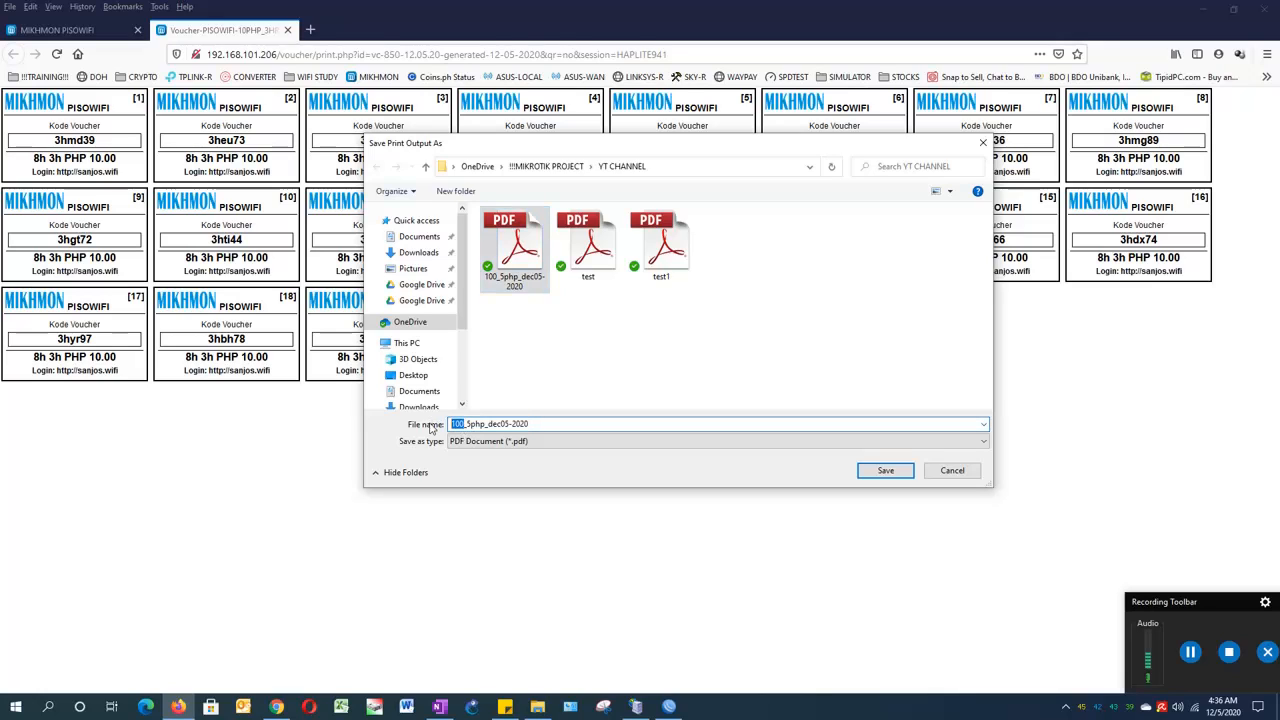
pyautogui.write('20')
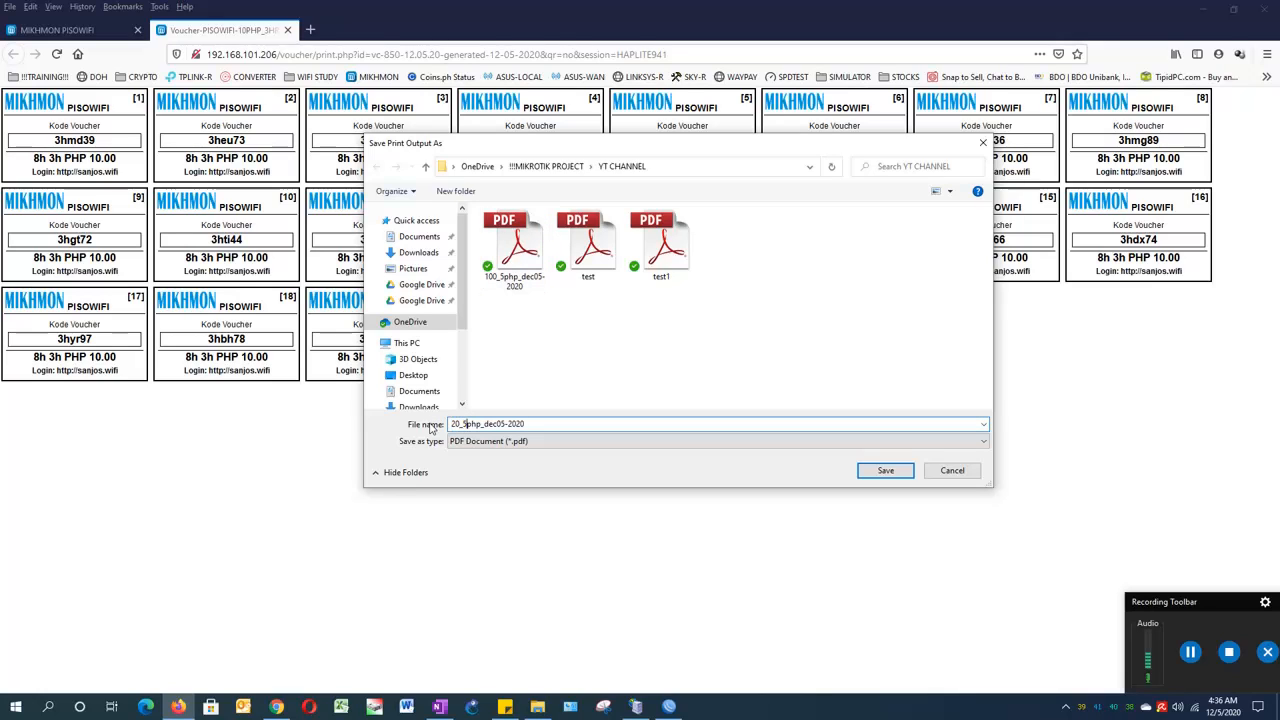
pyautogui.press('Delete')
pyautogui.write('10')
pyautogui.click(868, 474)
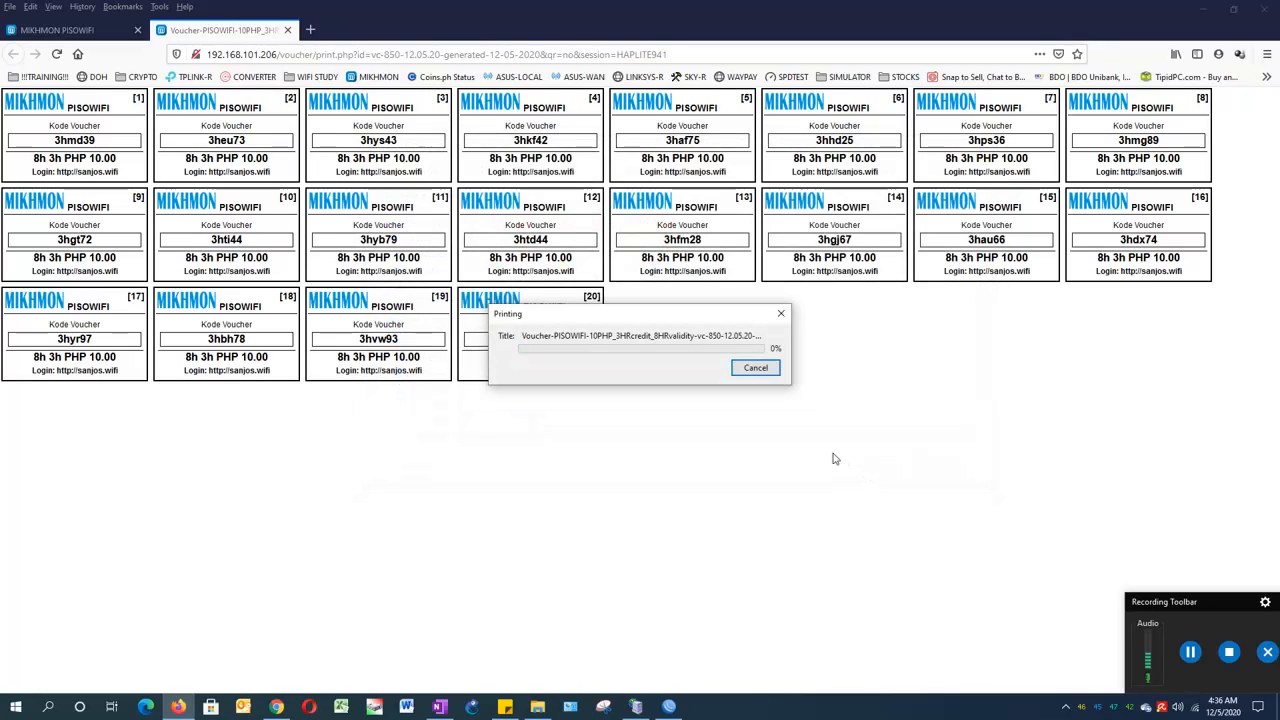
# - Close the print page and generator, then open the hotspot User List showing all 123 users
pyautogui.click(288, 31)
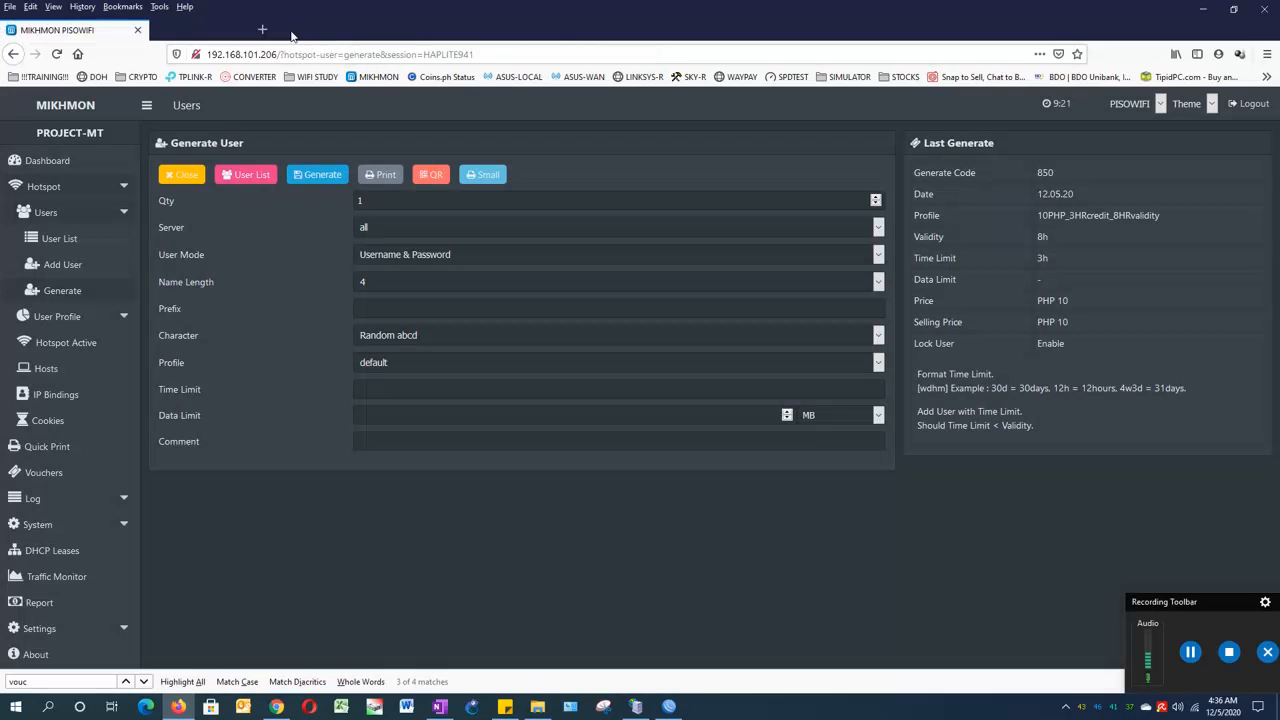
pyautogui.click(184, 178)
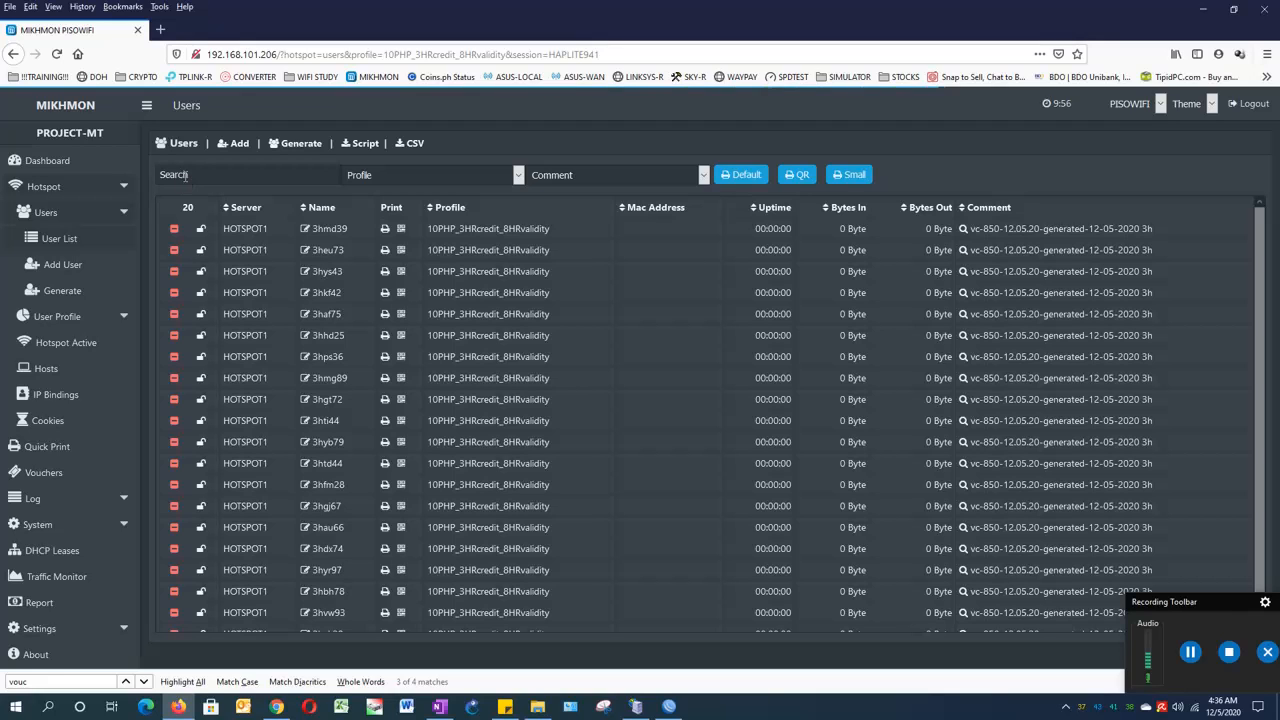
pyautogui.click(67, 245)
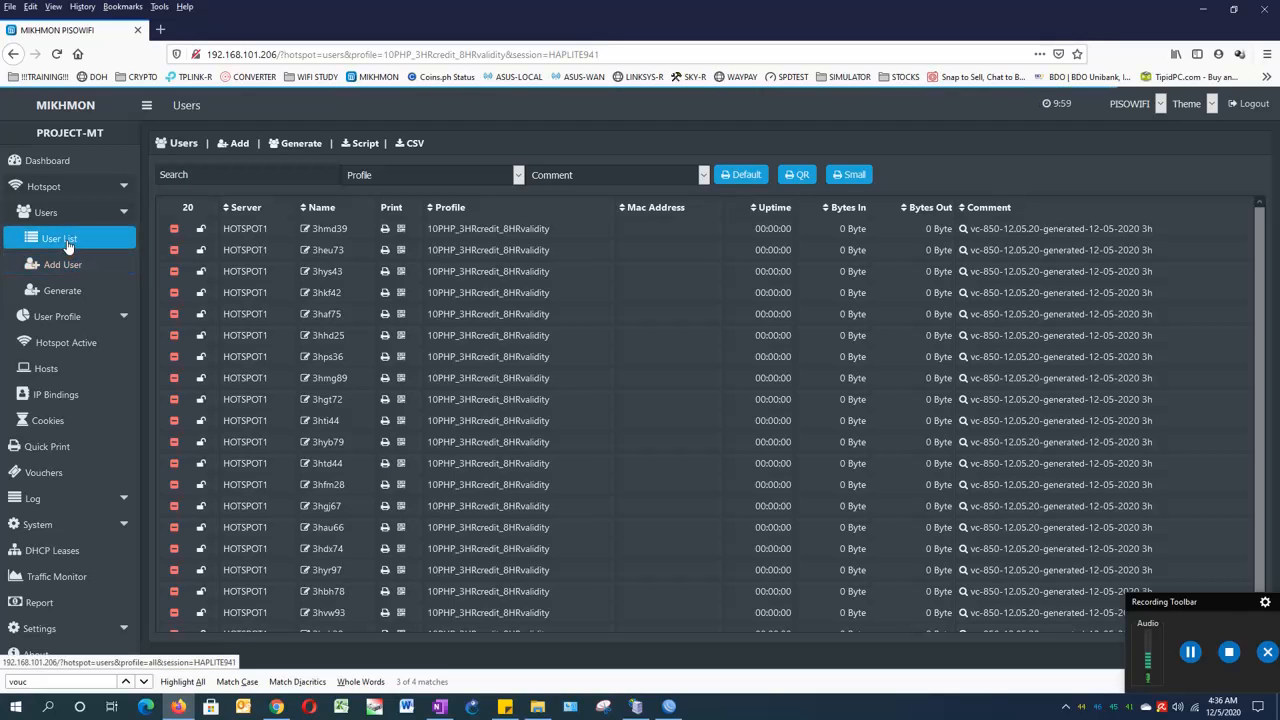
pyautogui.click(68, 246)
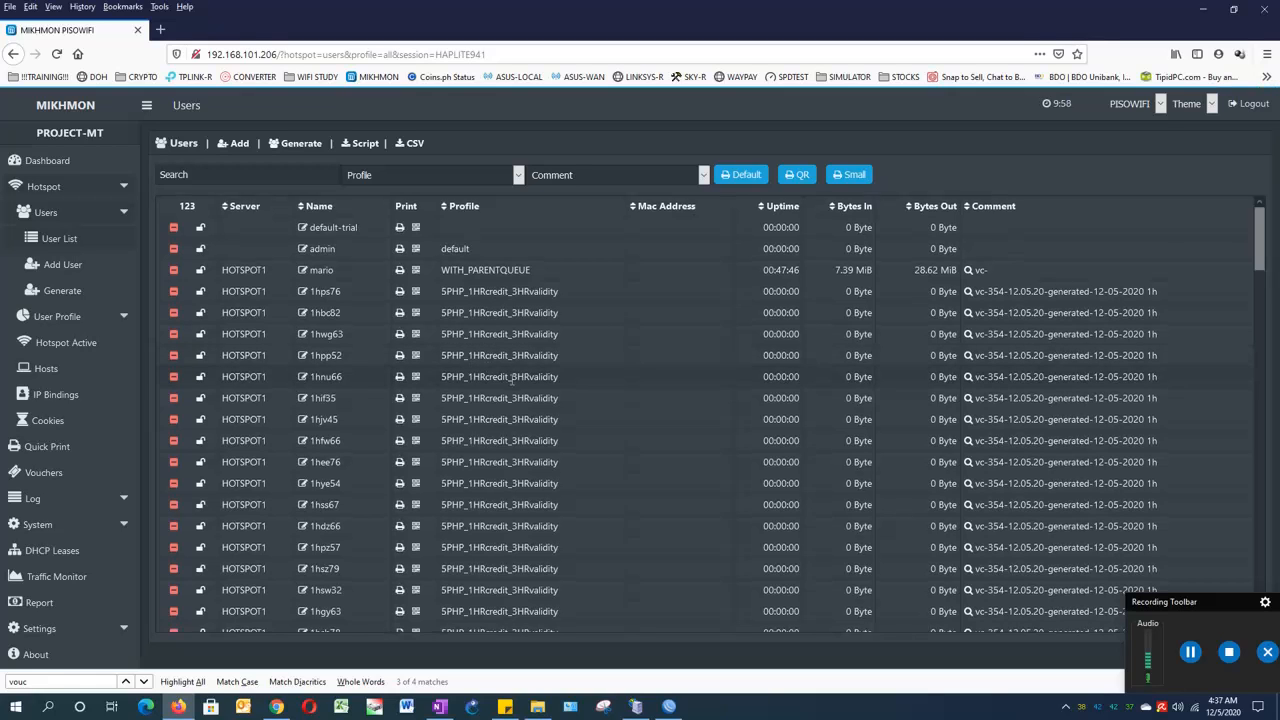
pyautogui.scroll(-3, 512, 381)
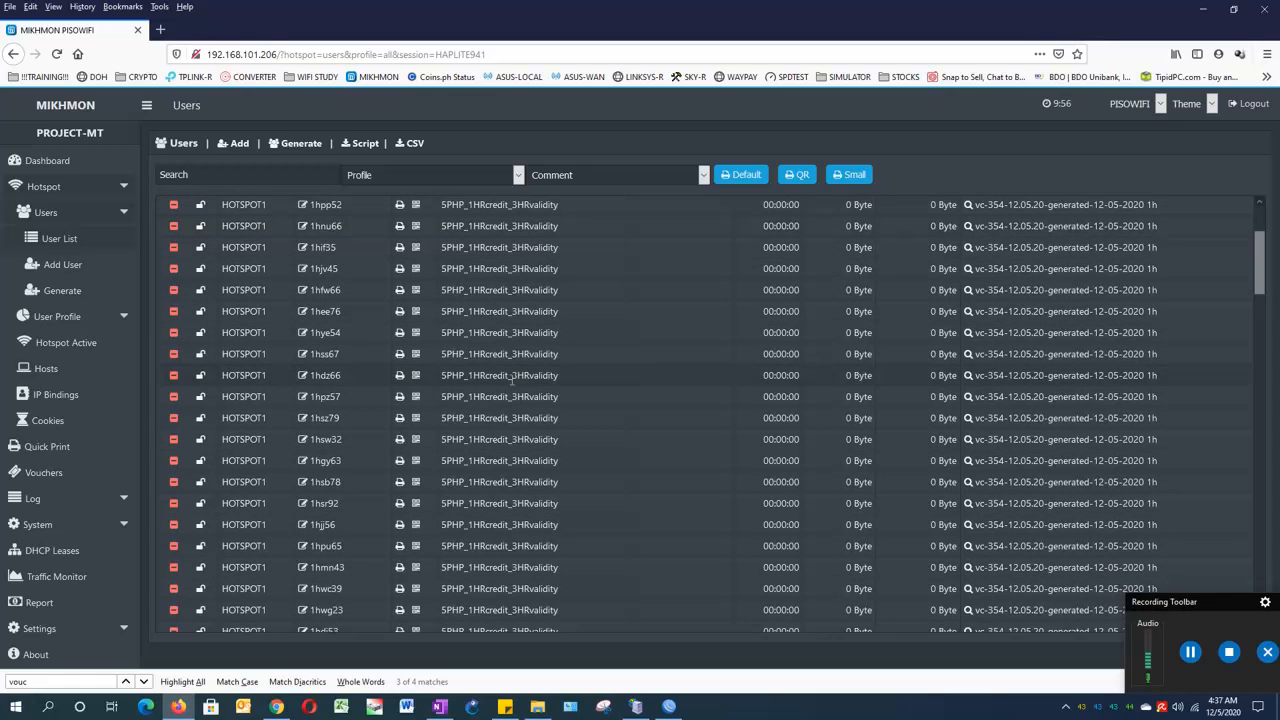
pyautogui.scroll(3, 512, 380)
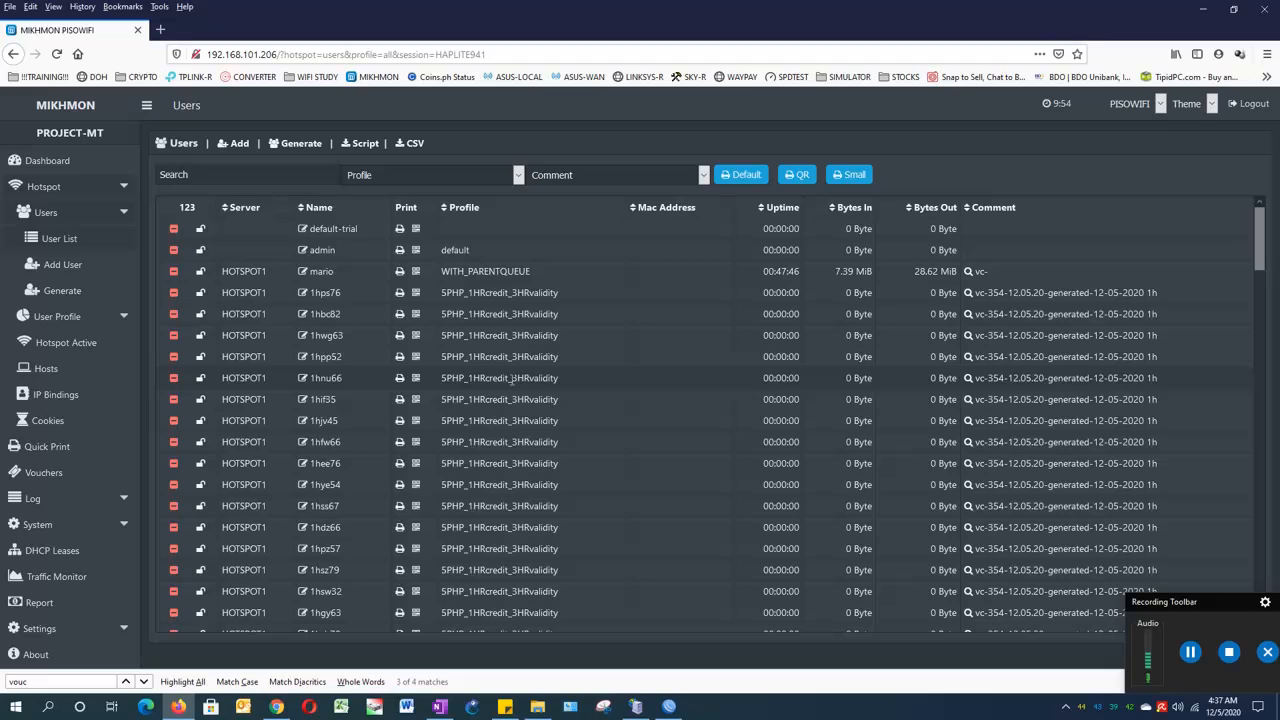
# - Filter the user list by comment to show only the vc-354 5PHP vouchers
pyautogui.click(548, 178)
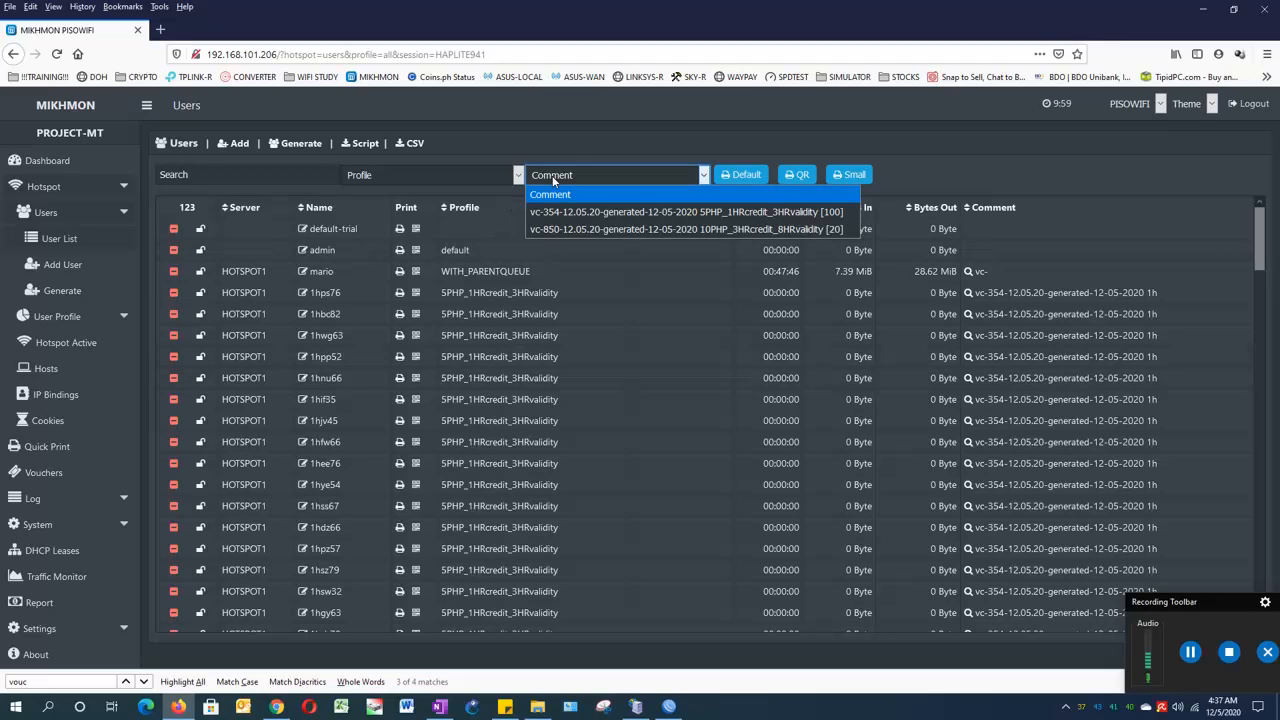
pyautogui.click(553, 178)
pyautogui.click(553, 178)
pyautogui.click(558, 177)
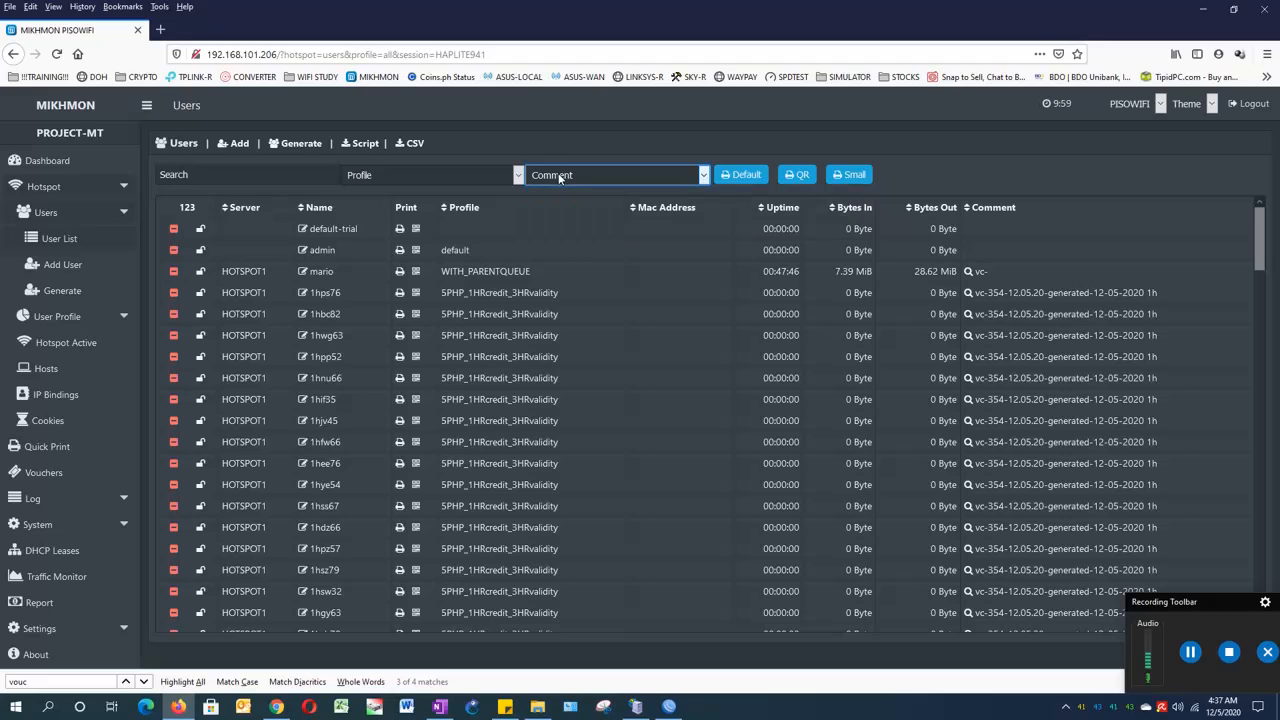
pyautogui.click(559, 177)
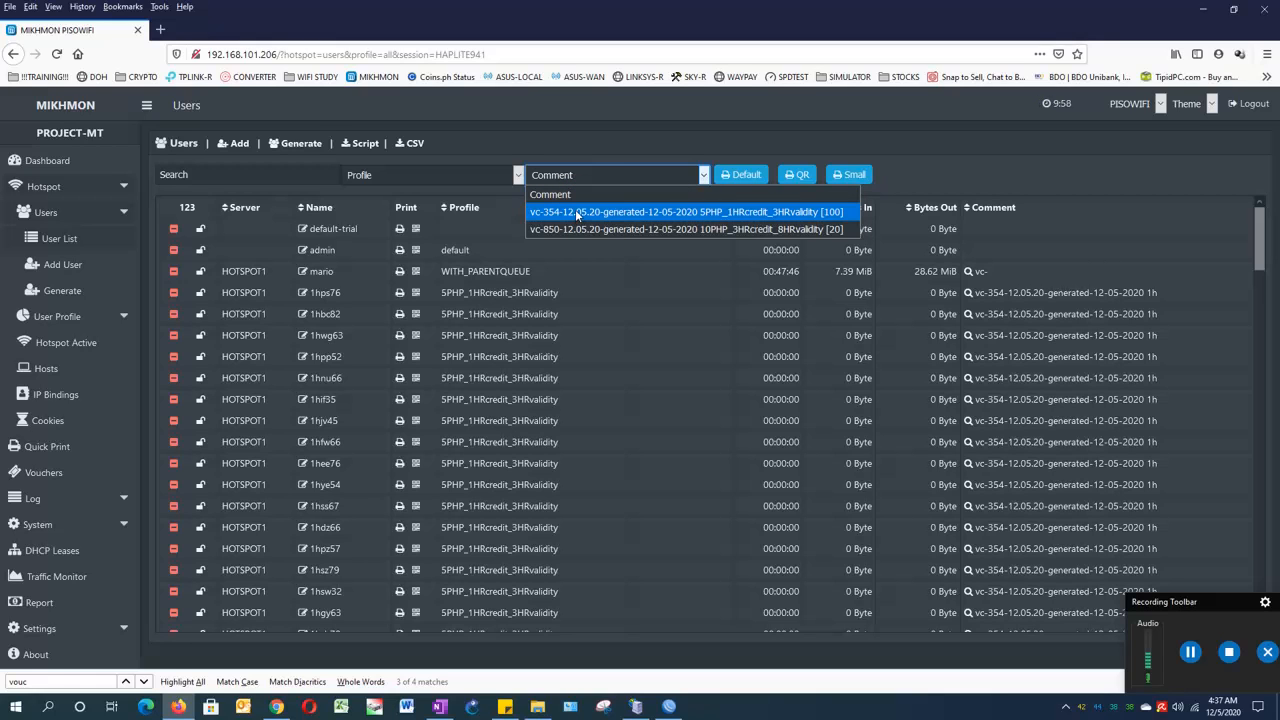
pyautogui.click(576, 213)
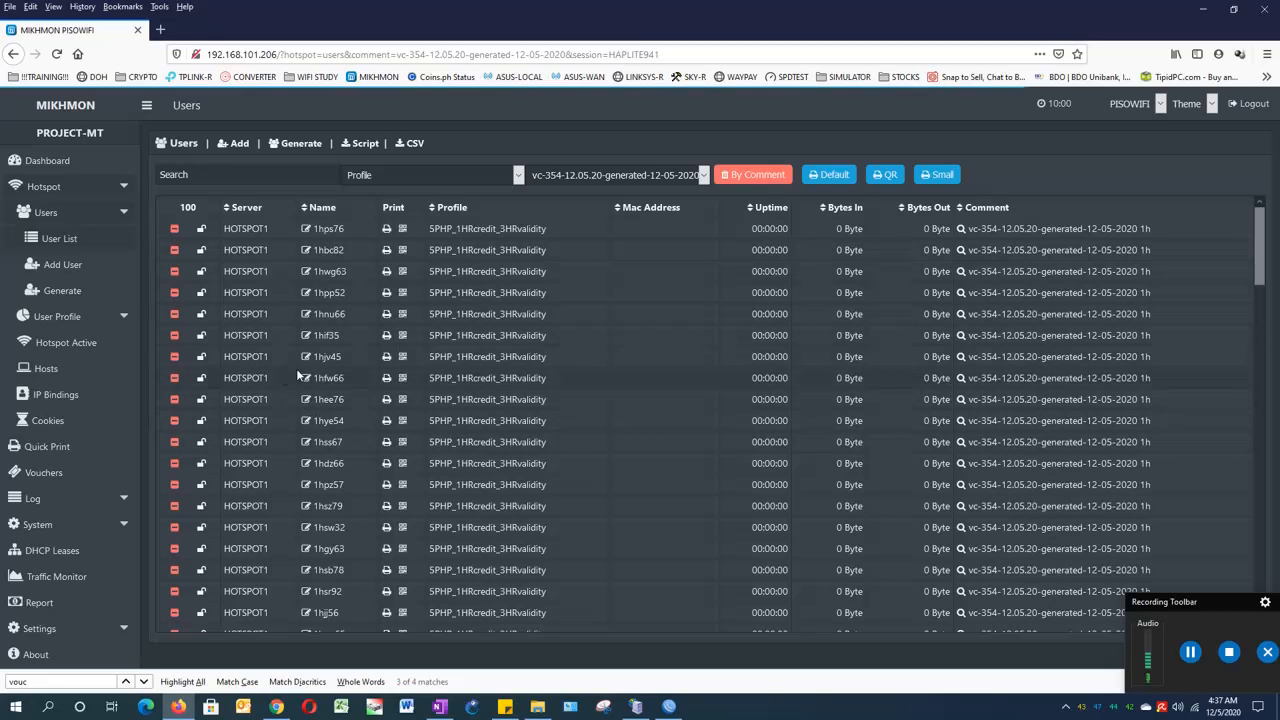
# - Reset the filter with Profile set to Show All, listing all 123 users
pyautogui.click(600, 176)
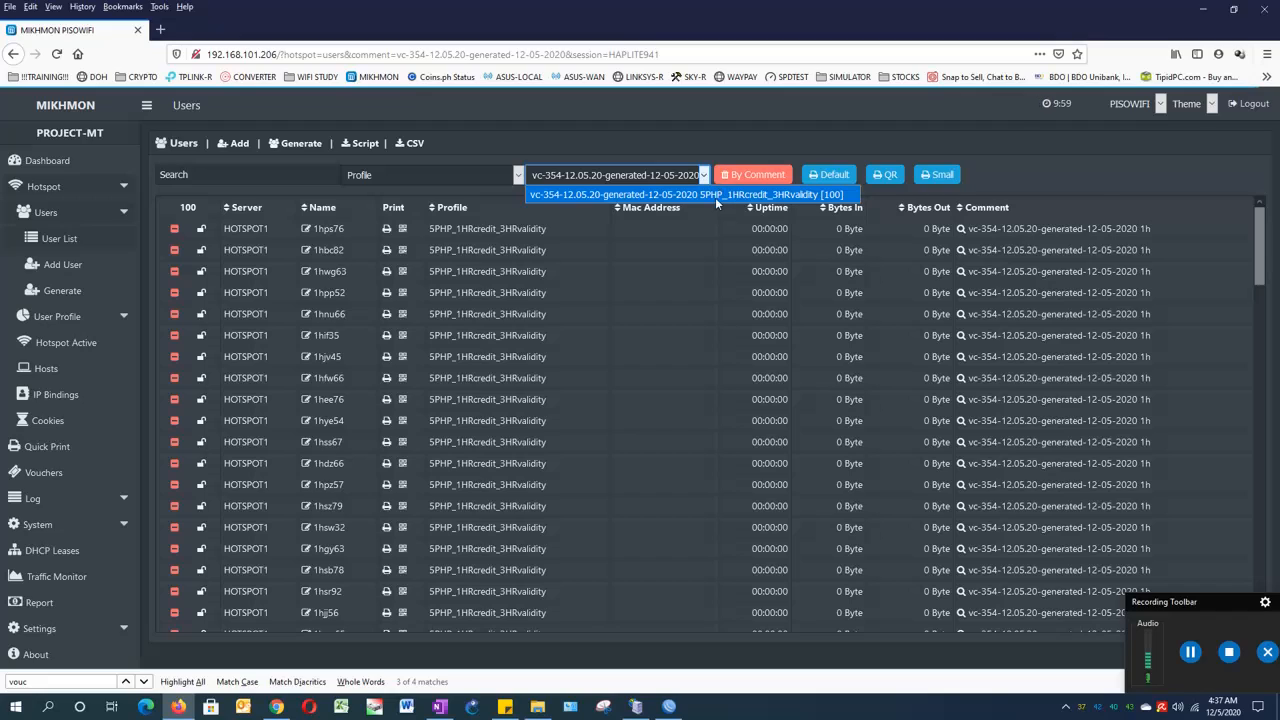
pyautogui.click(636, 175)
pyautogui.click(636, 175)
pyautogui.click(636, 175)
pyautogui.click(636, 175)
pyautogui.click(707, 174)
pyautogui.click(707, 174)
pyautogui.click(620, 144)
pyautogui.click(518, 175)
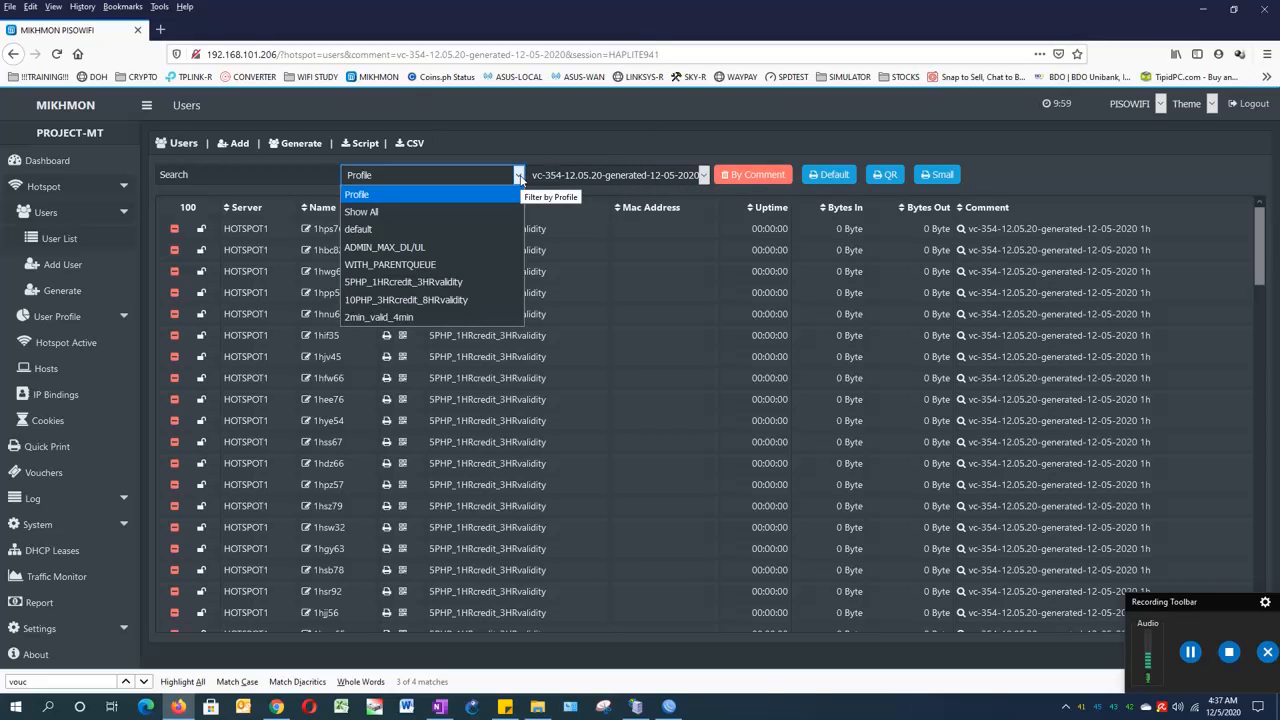
pyautogui.click(518, 175)
pyautogui.click(518, 175)
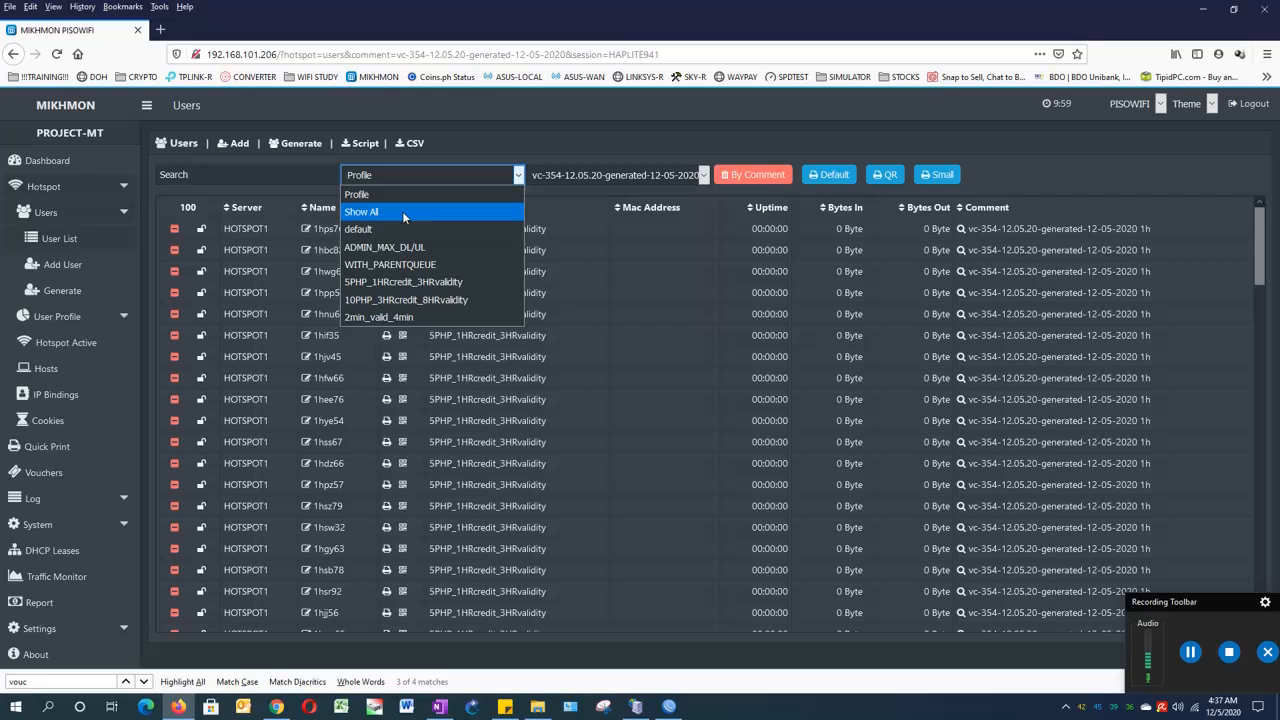
pyautogui.click(404, 213)
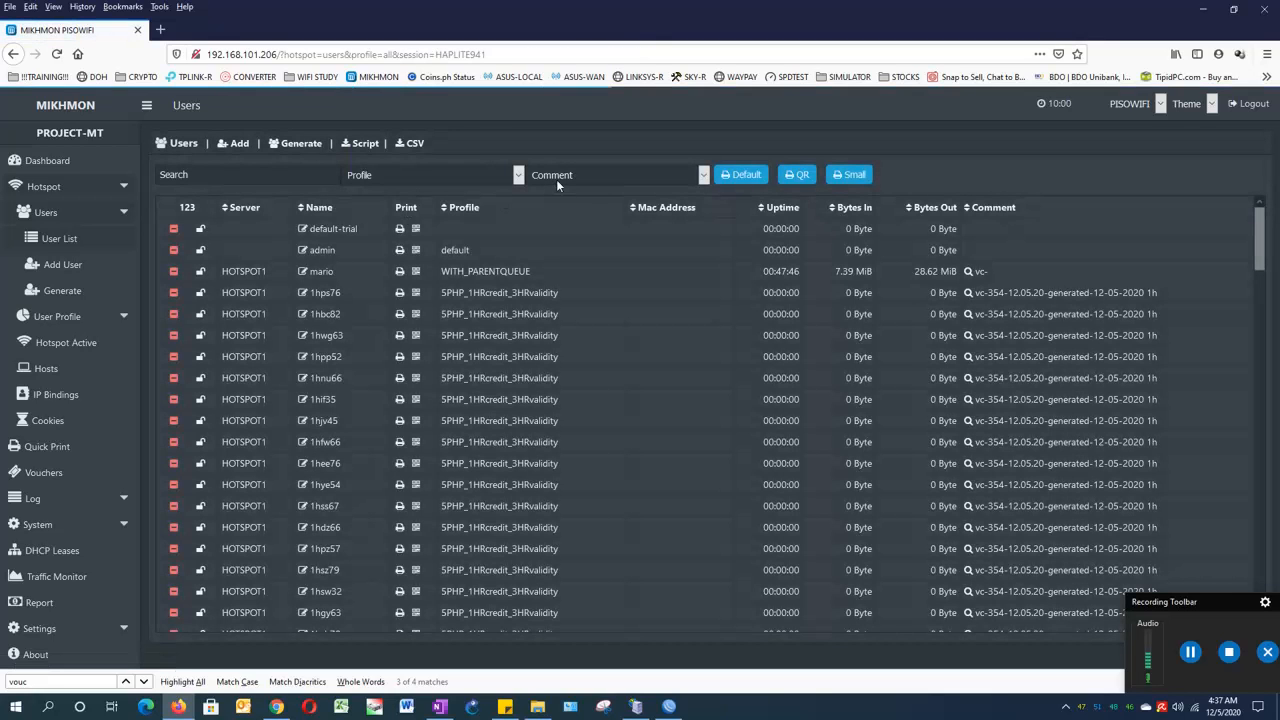
# - Filter to the 20 vc-850 10PHP vouchers and start deleting them by comment
pyautogui.click(578, 173)
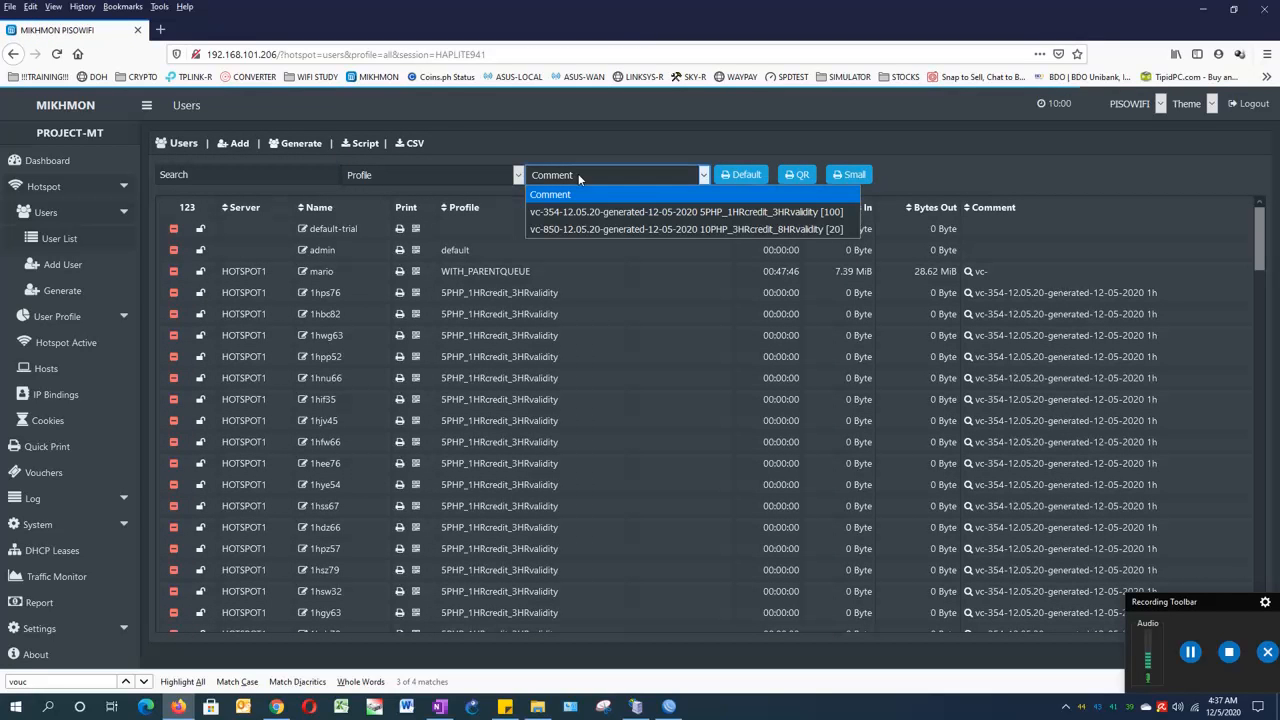
pyautogui.click(597, 228)
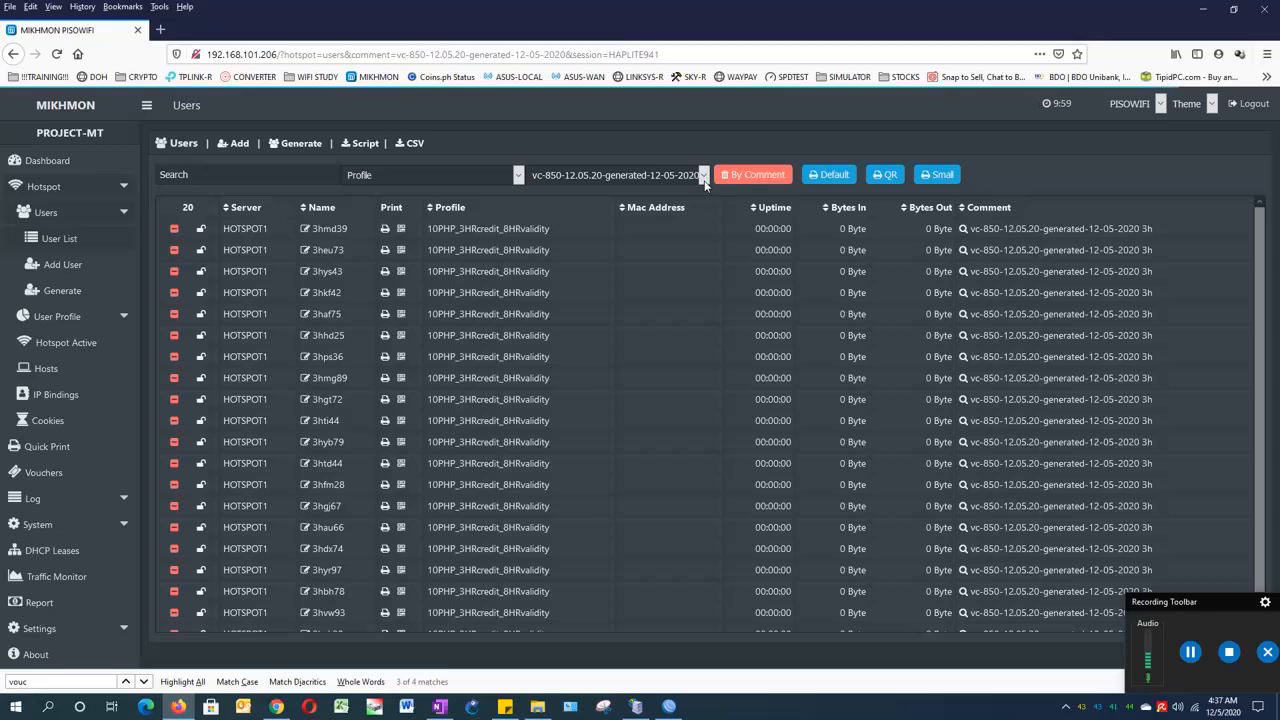
pyautogui.click(739, 181)
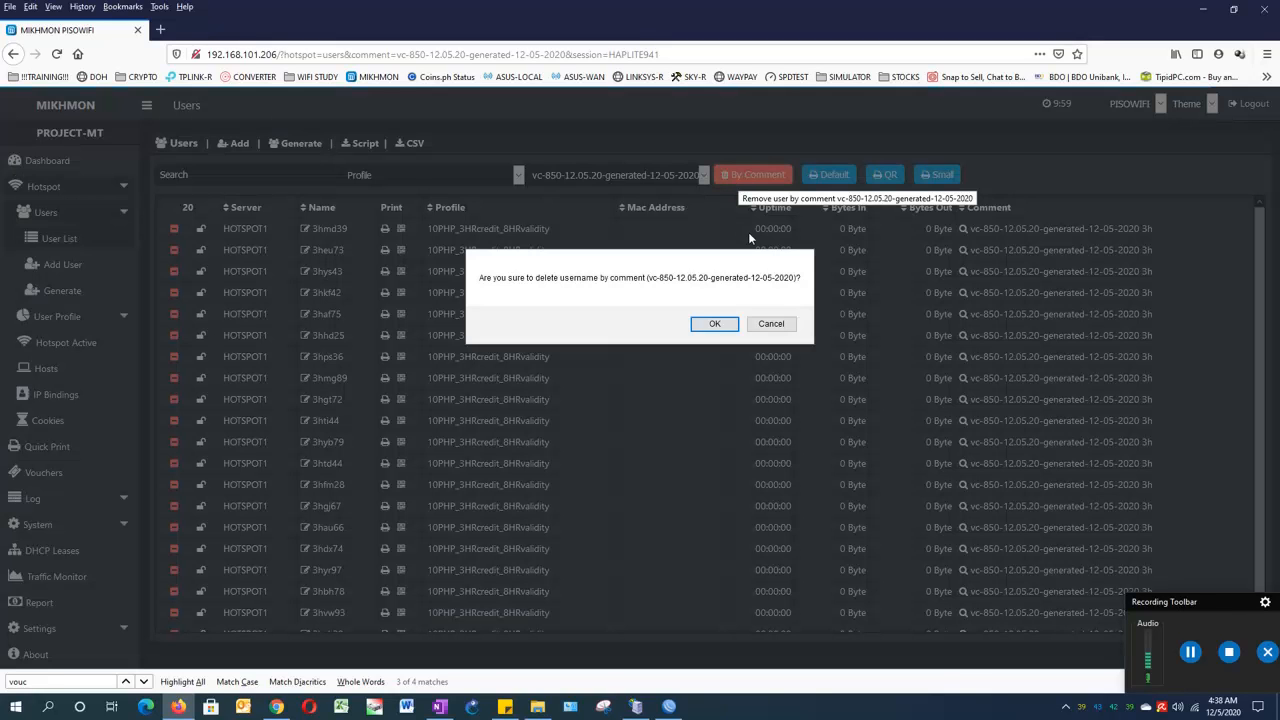
# - Cancel the vc-850 batch deletion and set the Profile filter back to Show All (123 users)
pyautogui.click(771, 329)
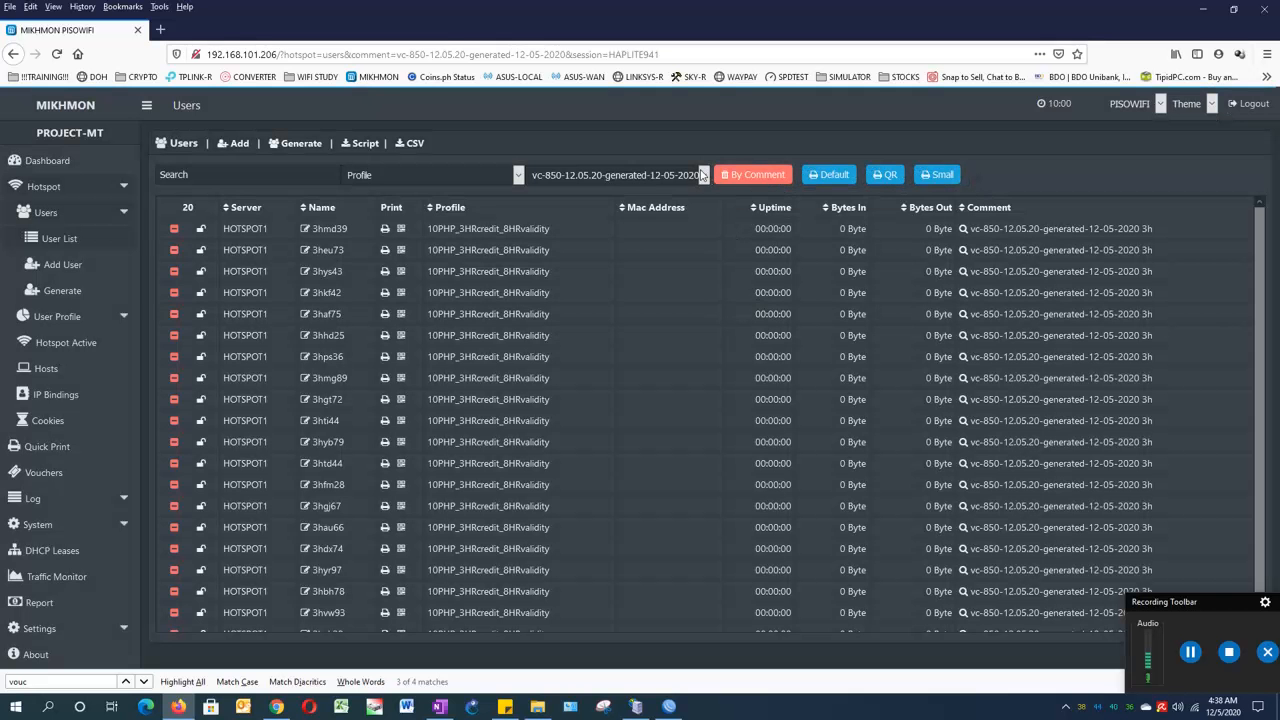
pyautogui.click(703, 175)
pyautogui.click(703, 175)
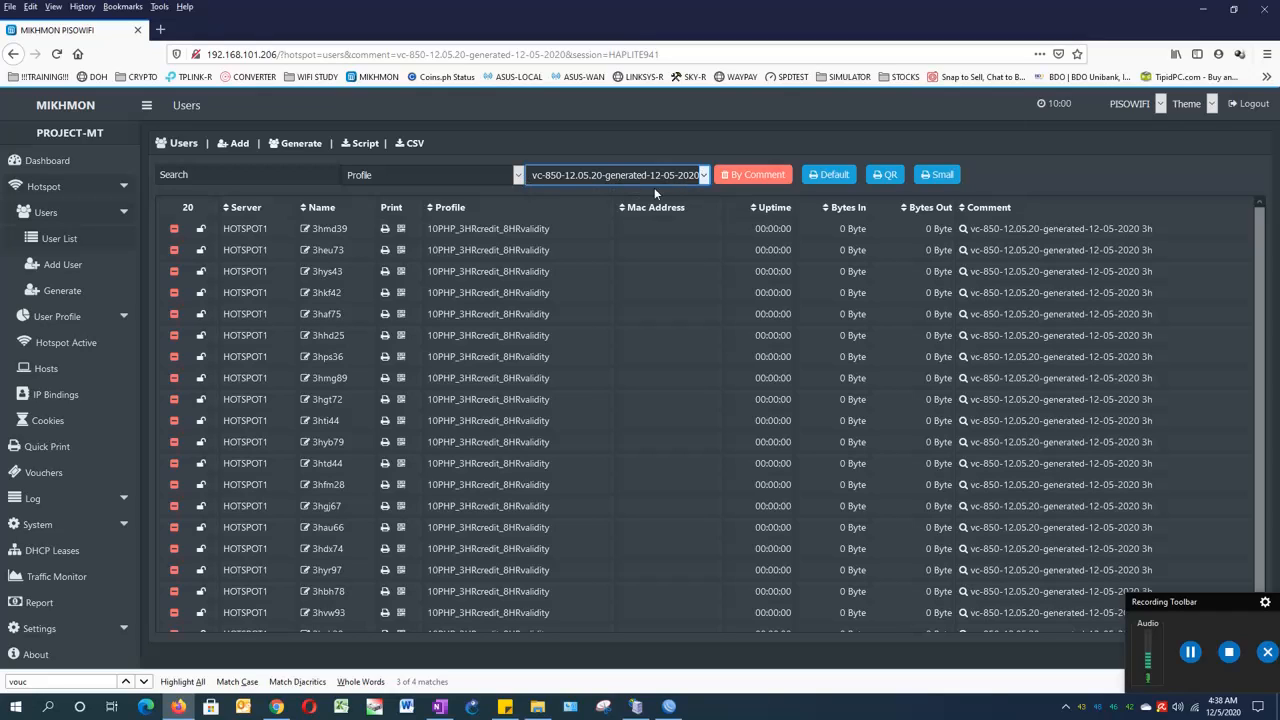
pyautogui.click(516, 177)
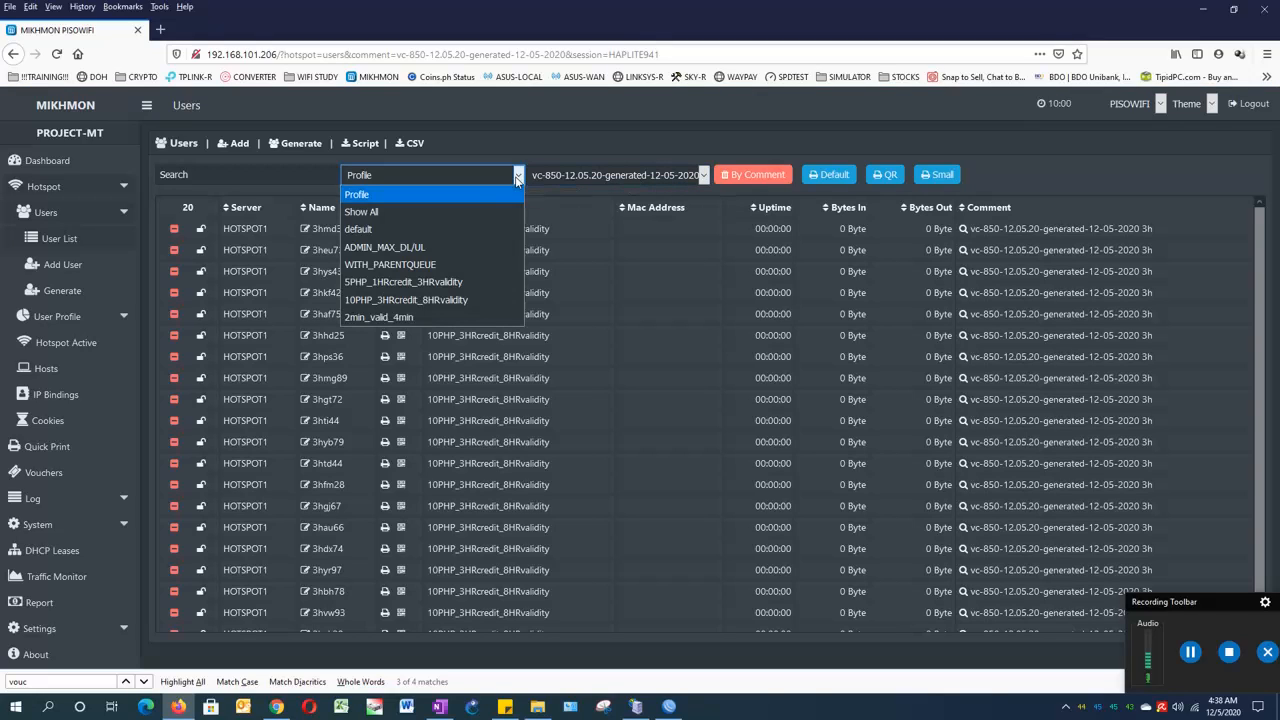
pyautogui.click(422, 212)
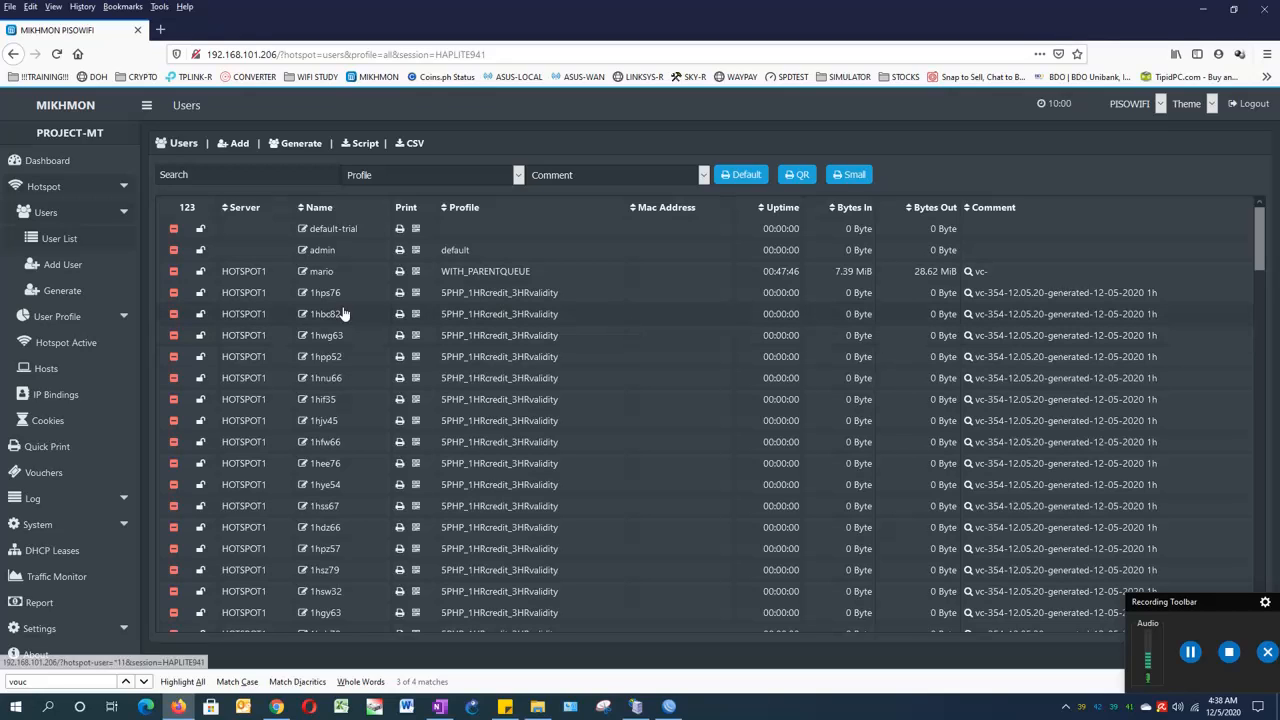
pyautogui.moveTo(349, 294); pyautogui.dragTo(310, 297)
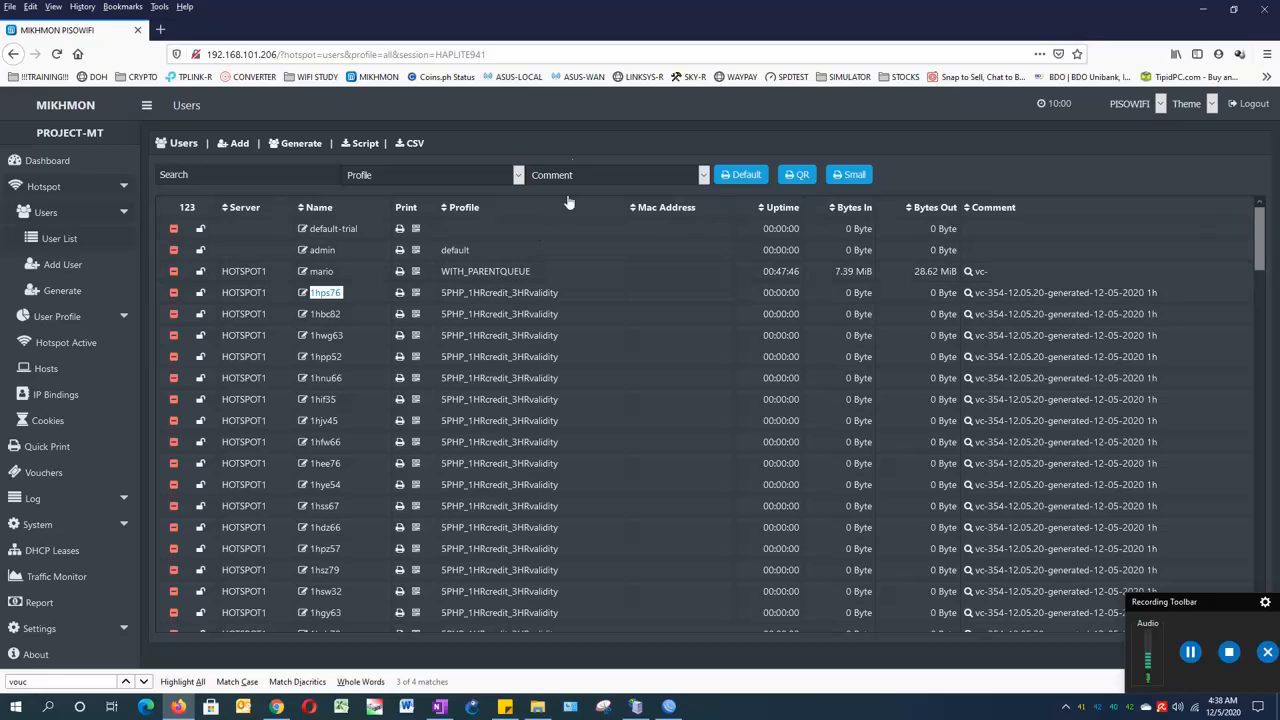
pyautogui.click(531, 57)
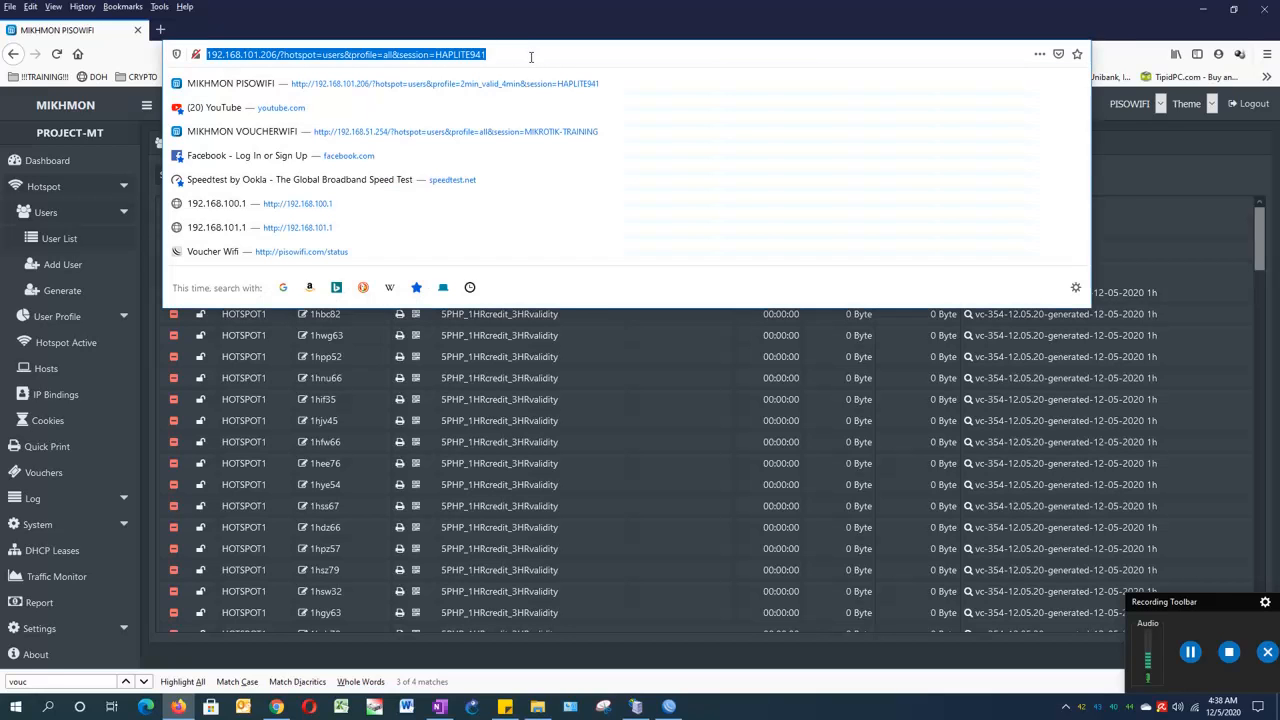
pyautogui.press('Return')
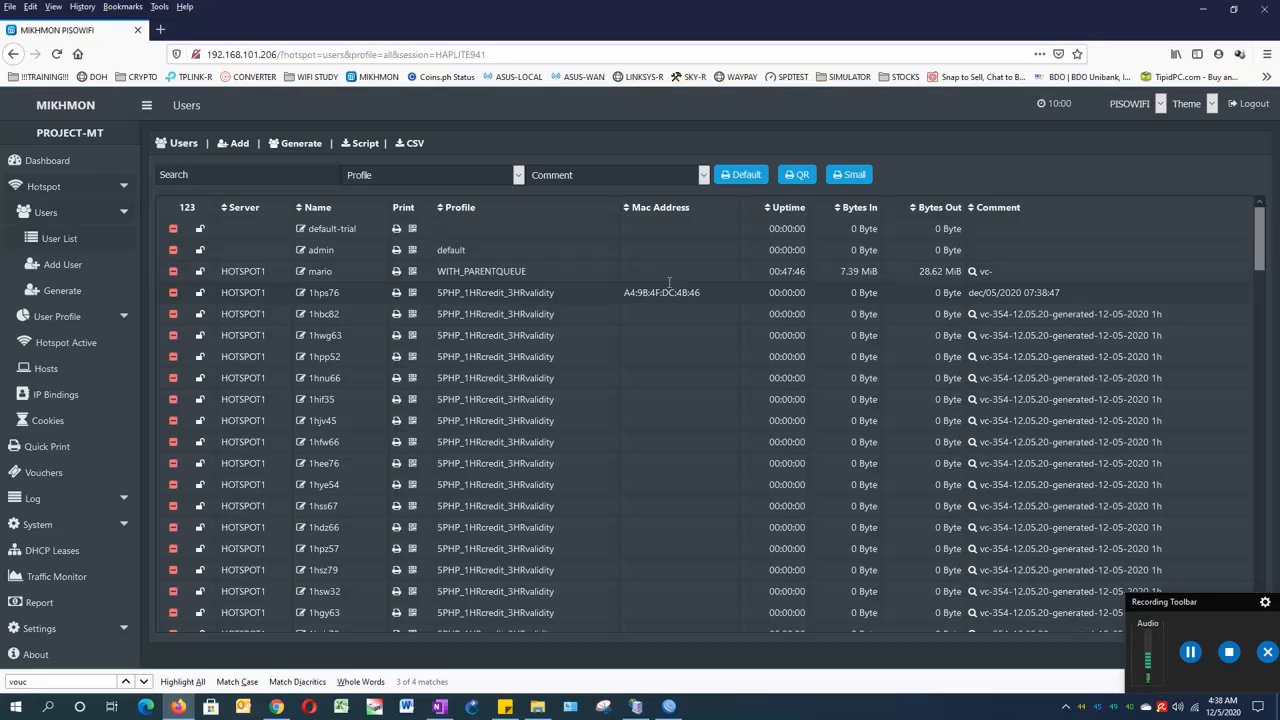
pyautogui.click(516, 55)
pyautogui.press('Return')
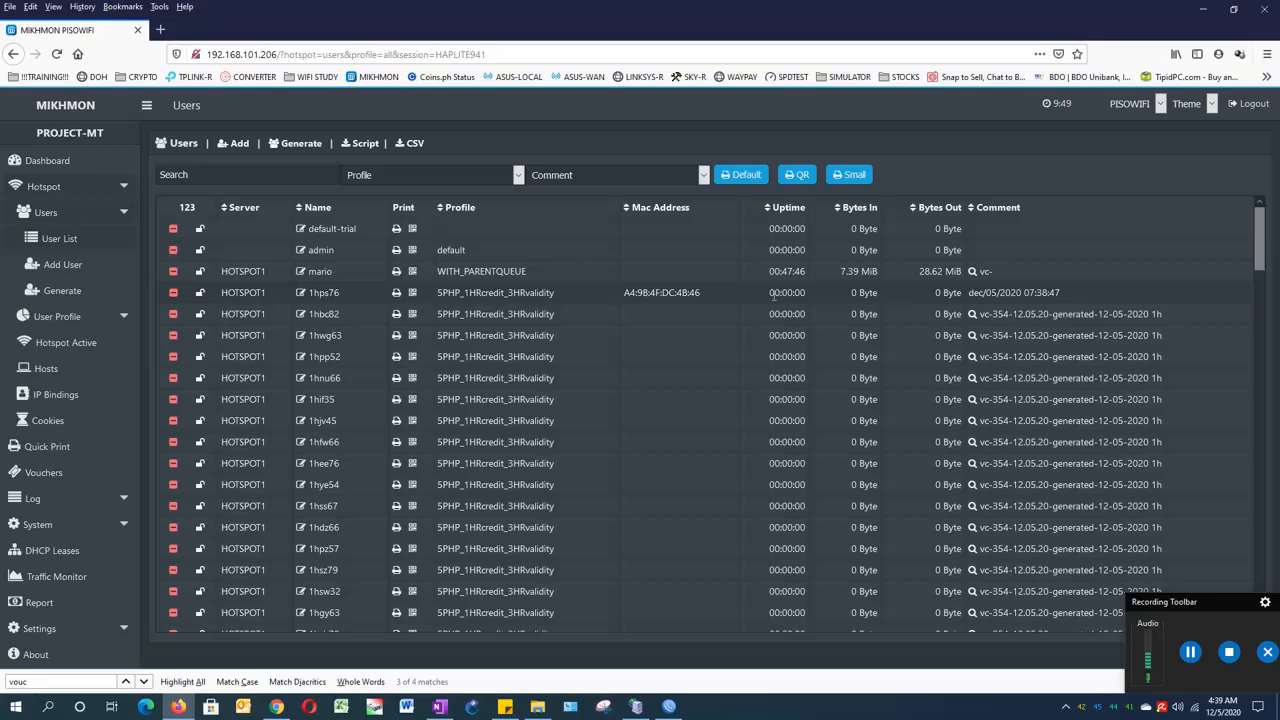
pyautogui.click(617, 55)
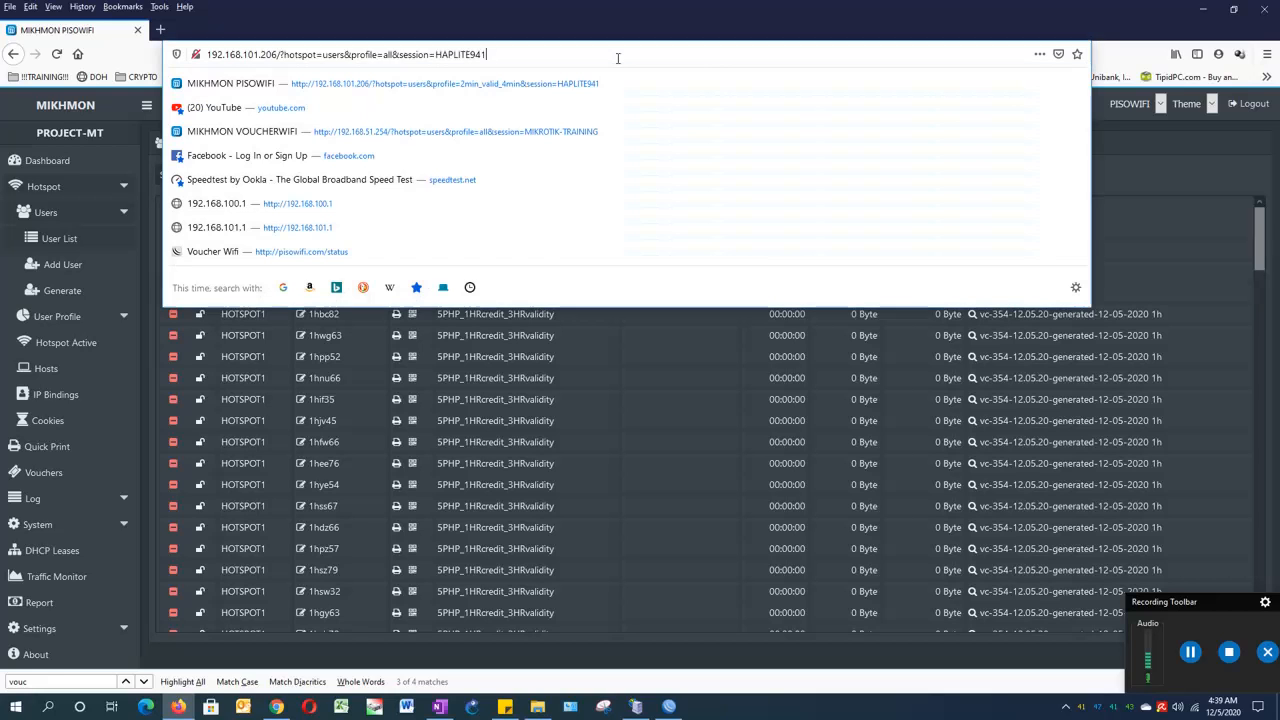
pyautogui.press('Return')
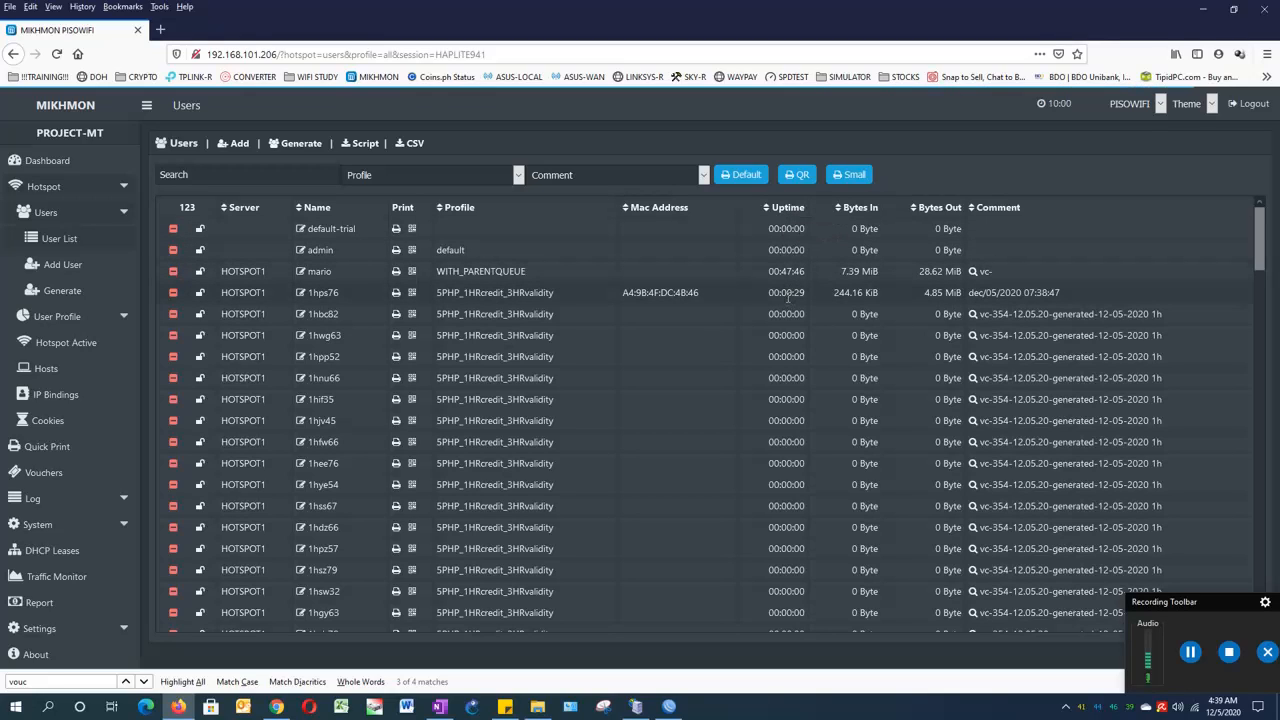
pyautogui.moveTo(805, 293); pyautogui.dragTo(763, 302)
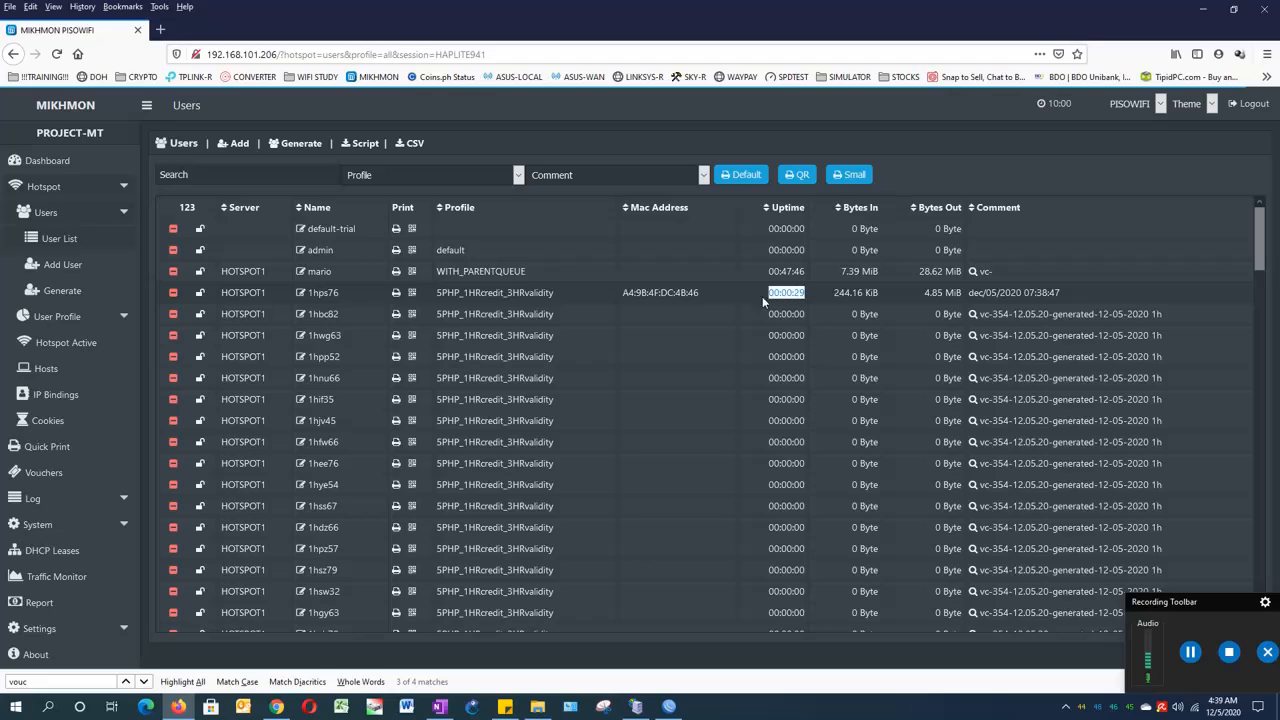
pyautogui.click(838, 134)
pyautogui.click(86, 340)
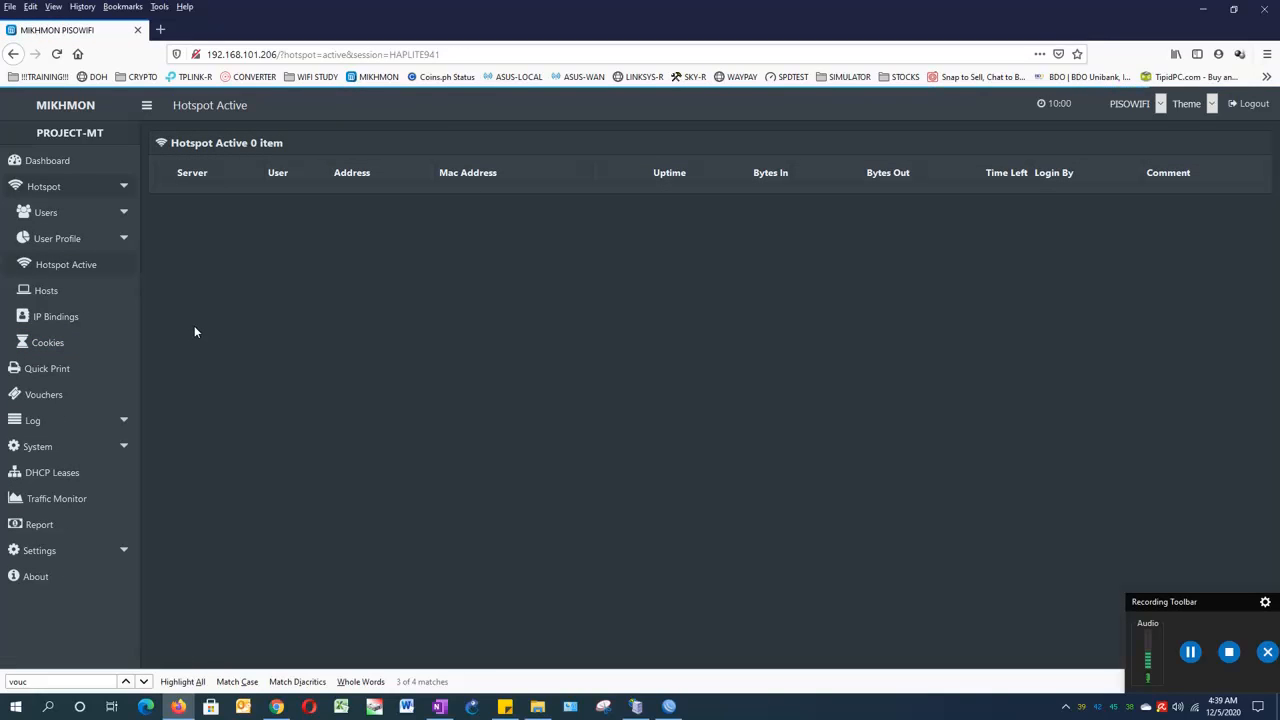
pyautogui.click(463, 54)
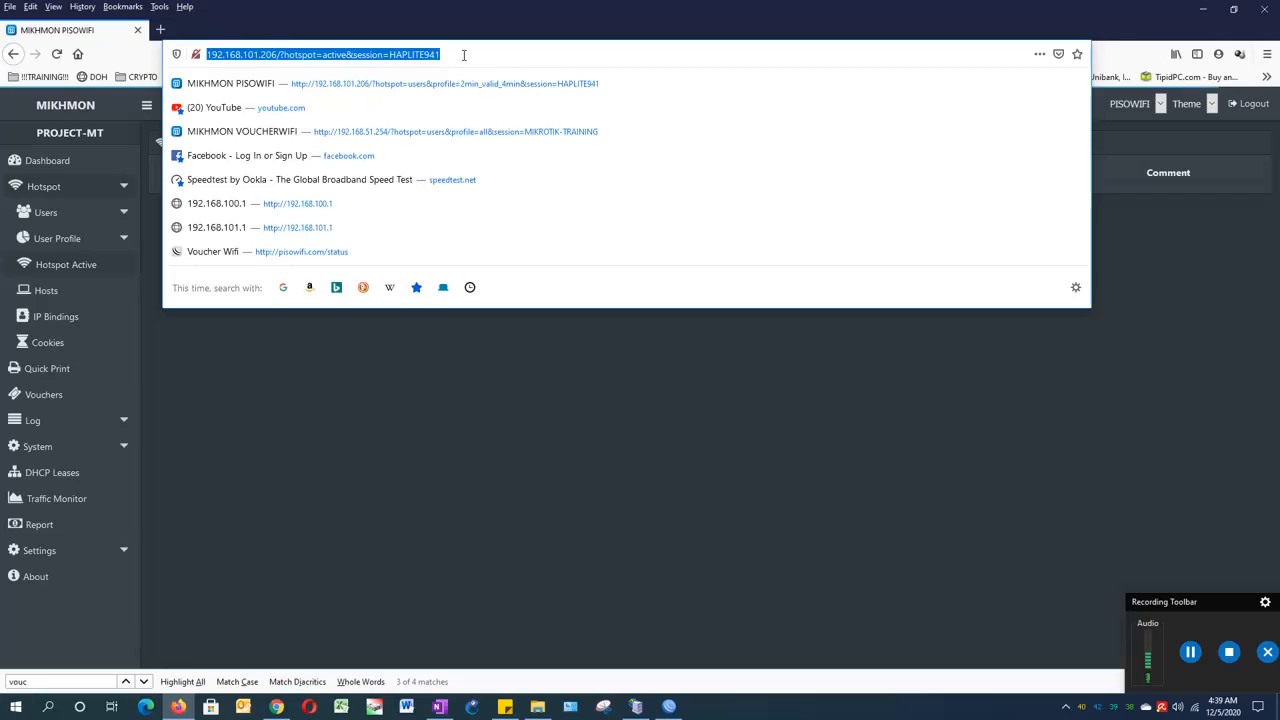
pyautogui.press('Return')
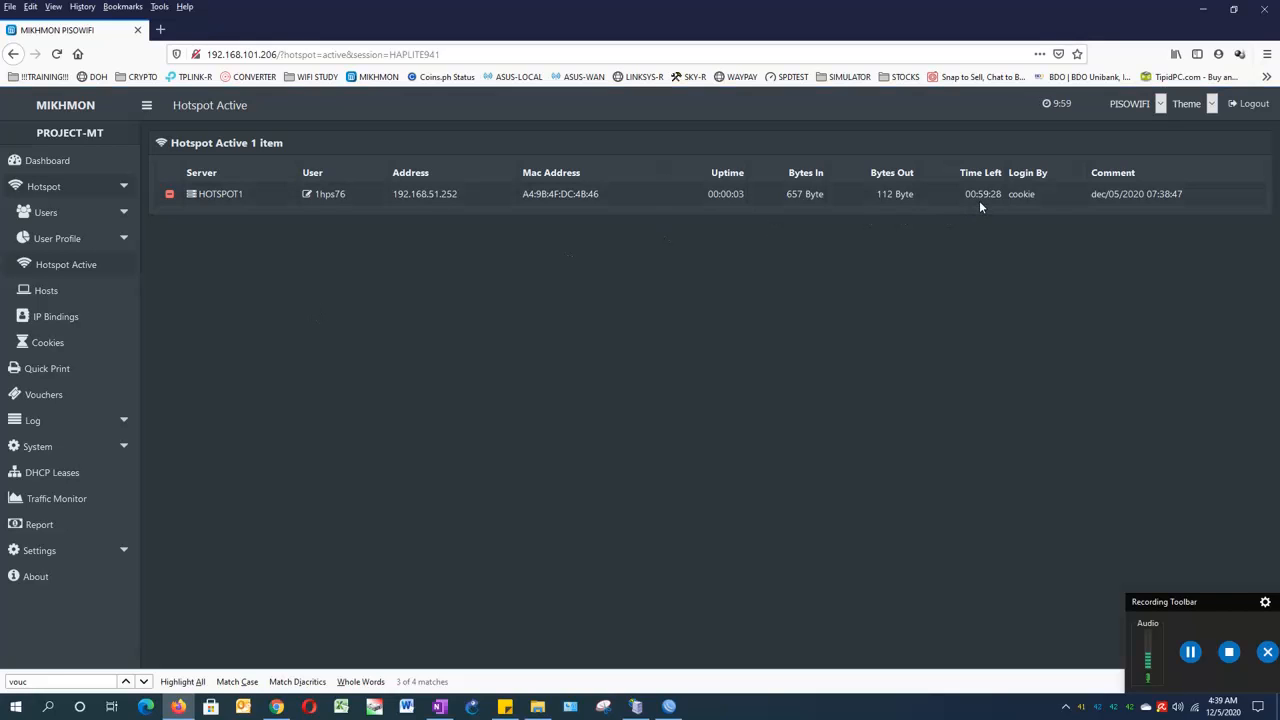
pyautogui.click(785, 55)
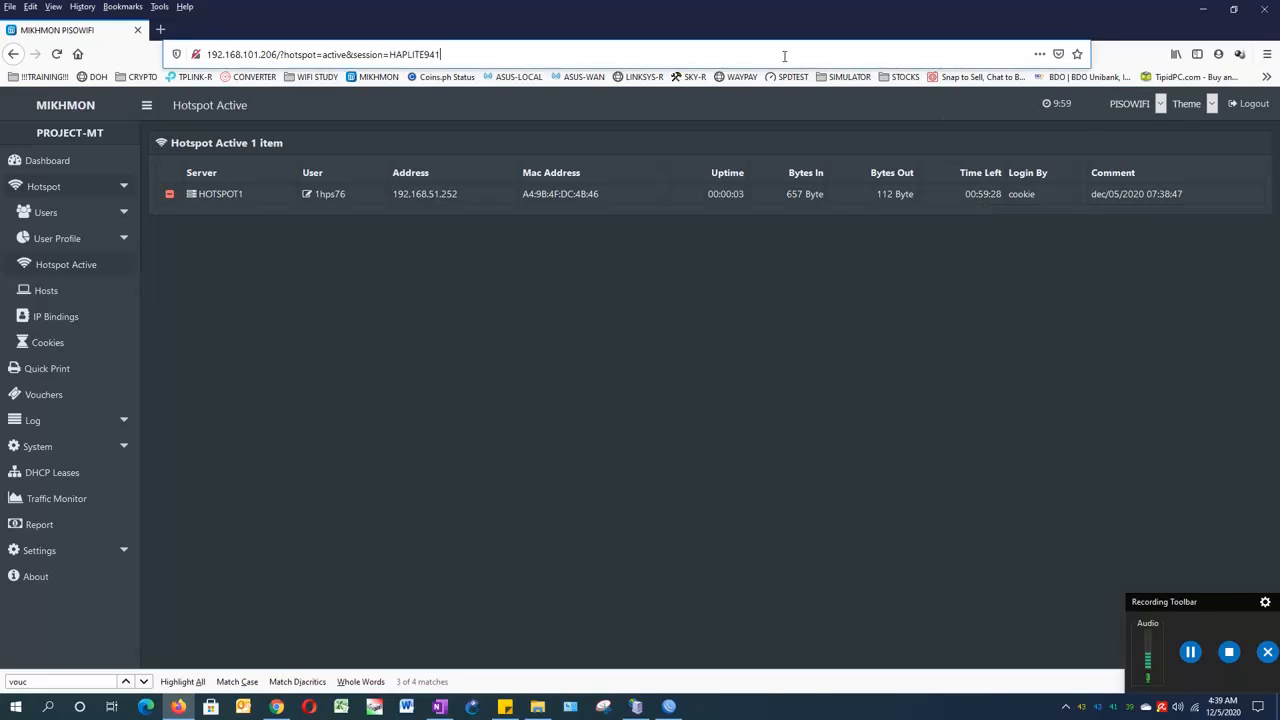
pyautogui.press('Return')
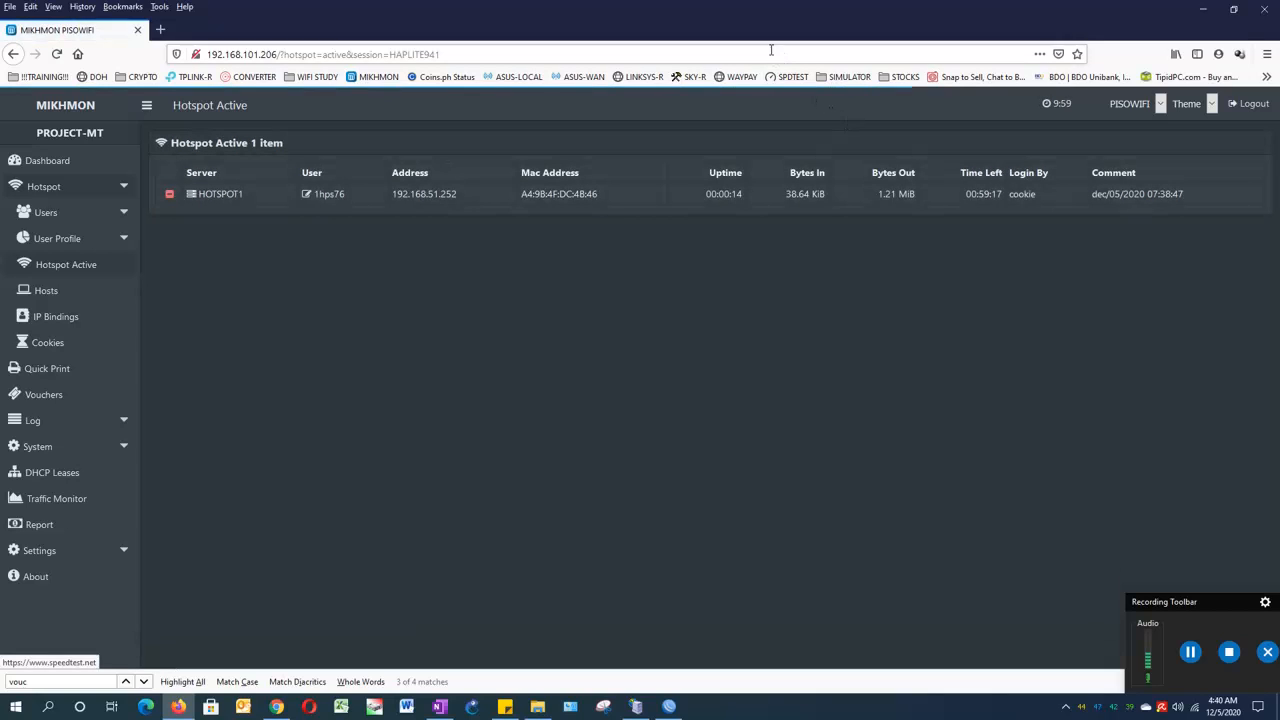
pyautogui.click(770, 50)
pyautogui.press('Return')
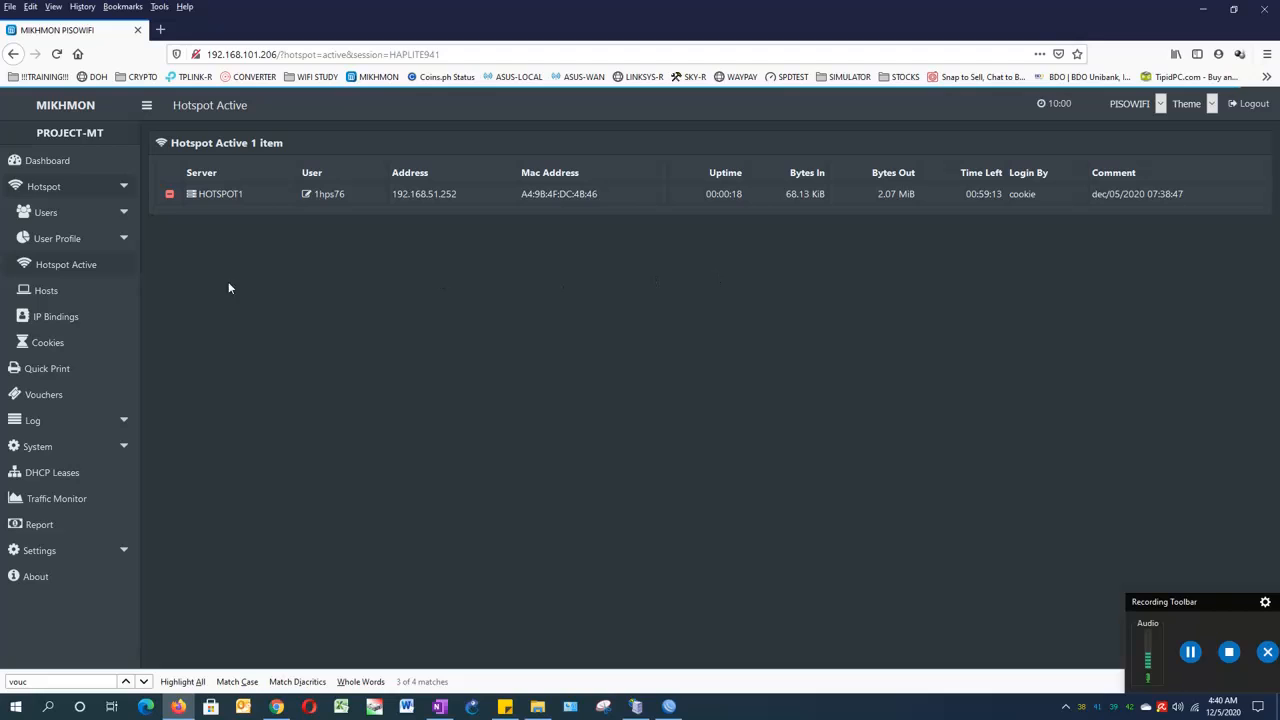
pyautogui.click(58, 268)
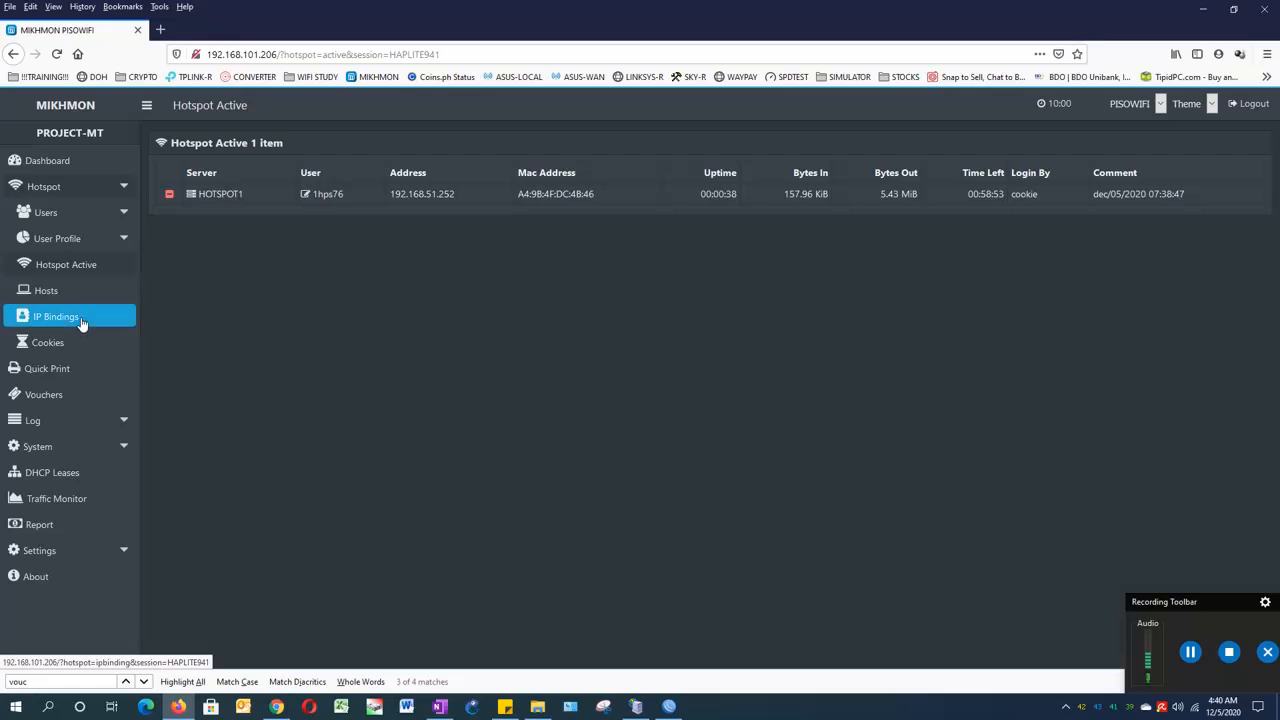
# - View the 5PHP_1HRcredit_3HRvalidity vouchers, then open the Report showing 1hps76 sold for PHP 5.00
pyautogui.click(74, 395)
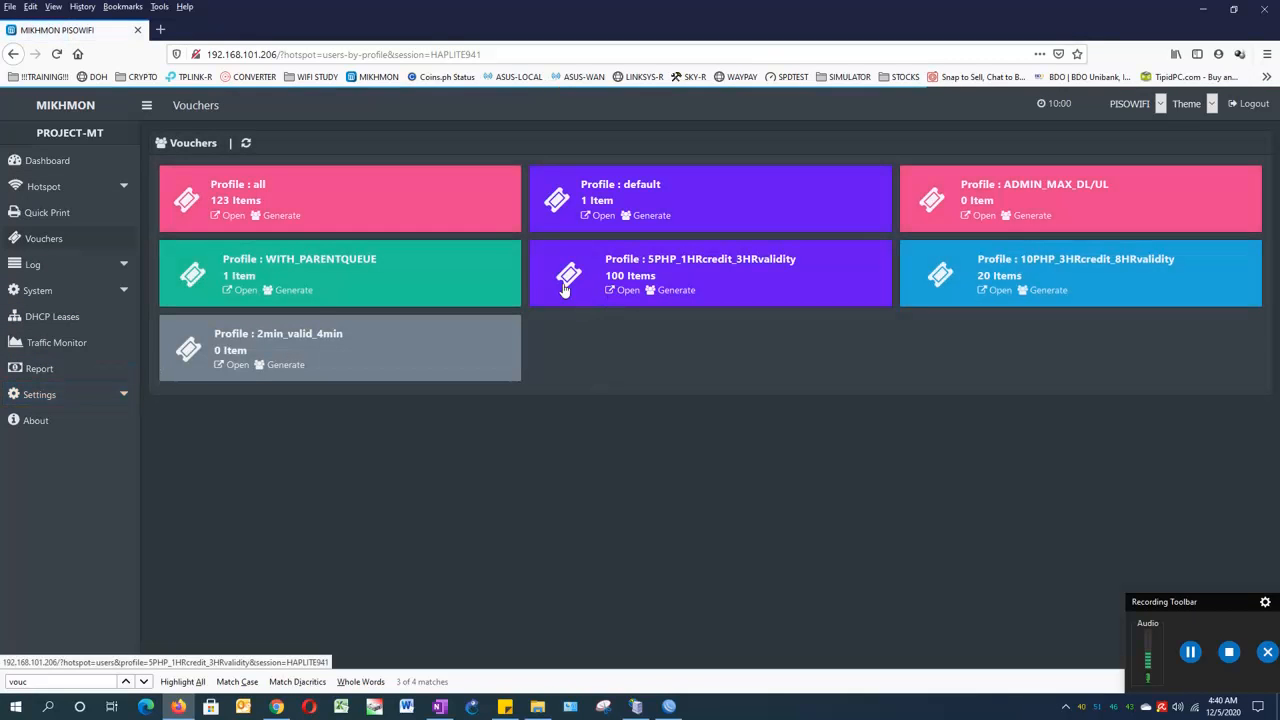
pyautogui.click(618, 290)
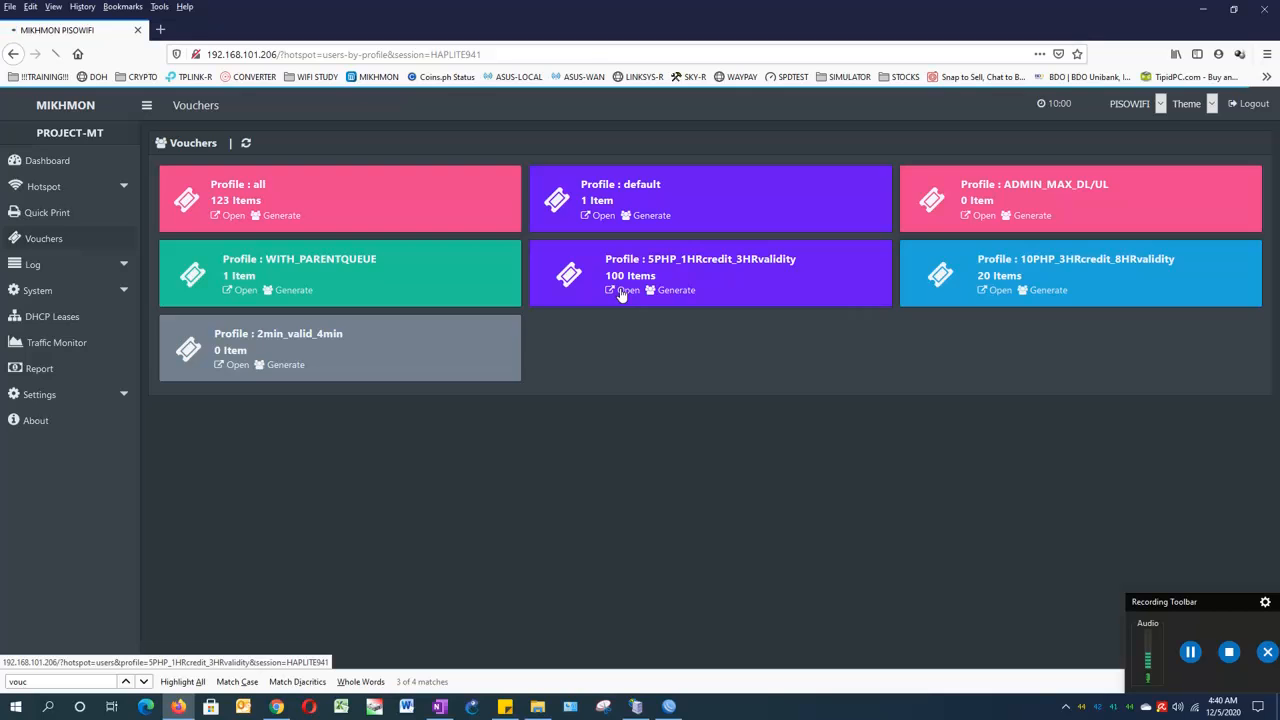
pyautogui.click(13, 54)
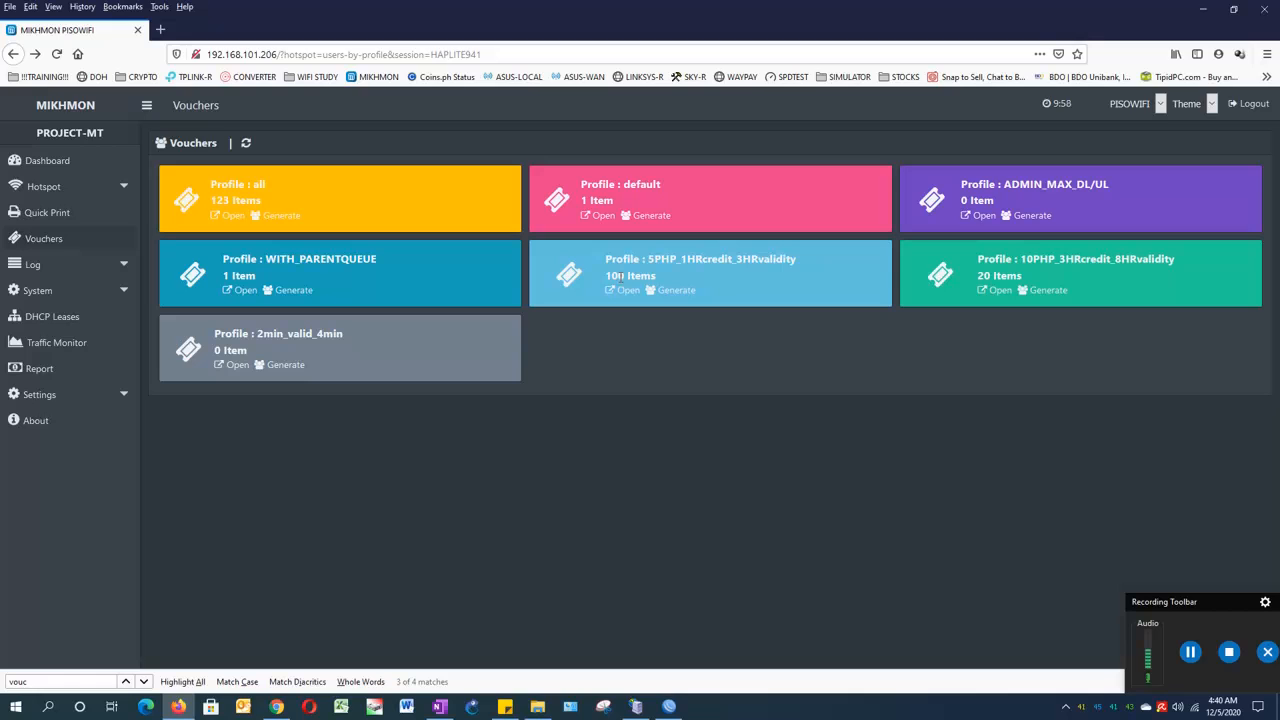
pyautogui.click(58, 378)
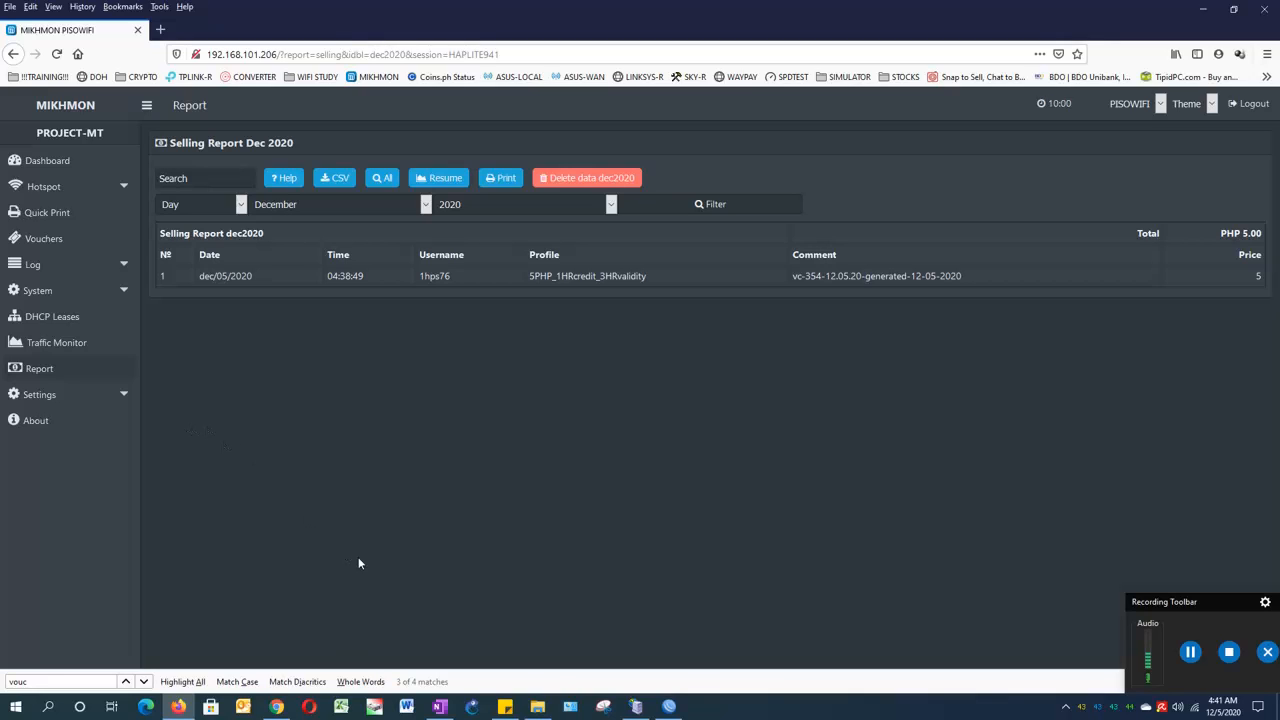
pyautogui.click(537, 706)
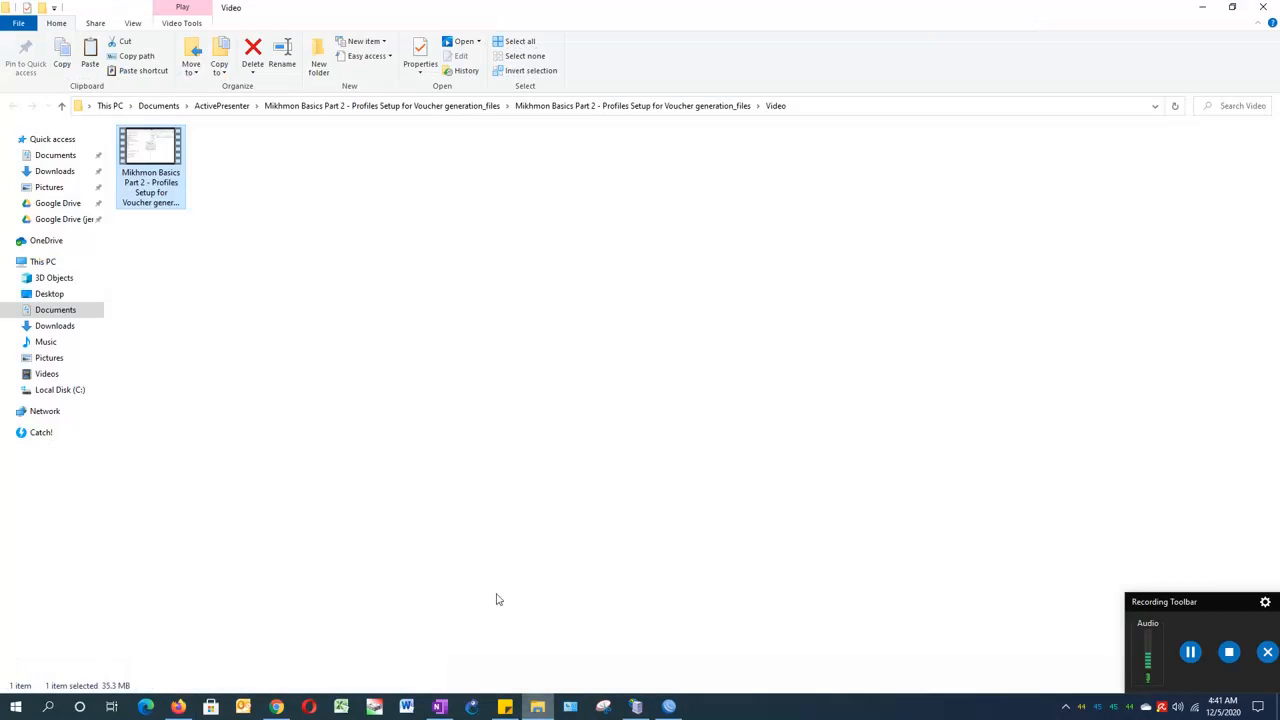
pyautogui.click(335, 412)
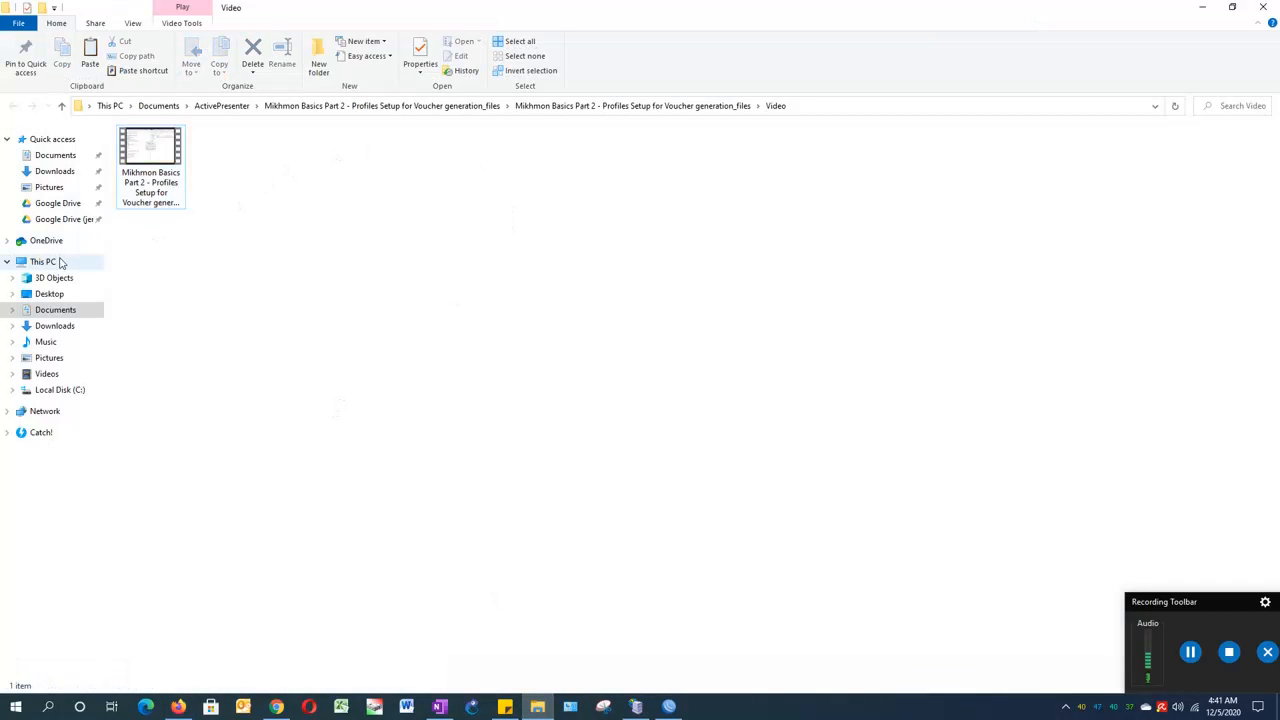
pyautogui.click(52, 243)
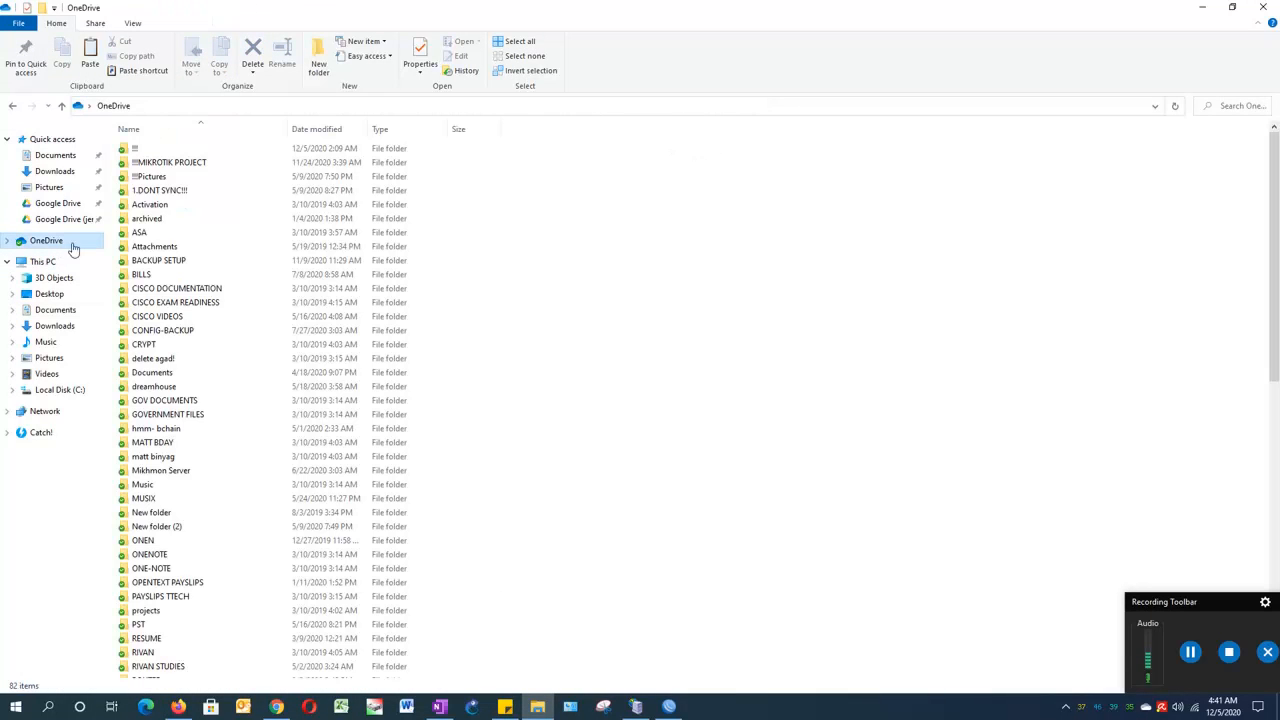
pyautogui.doubleClick(163, 165)
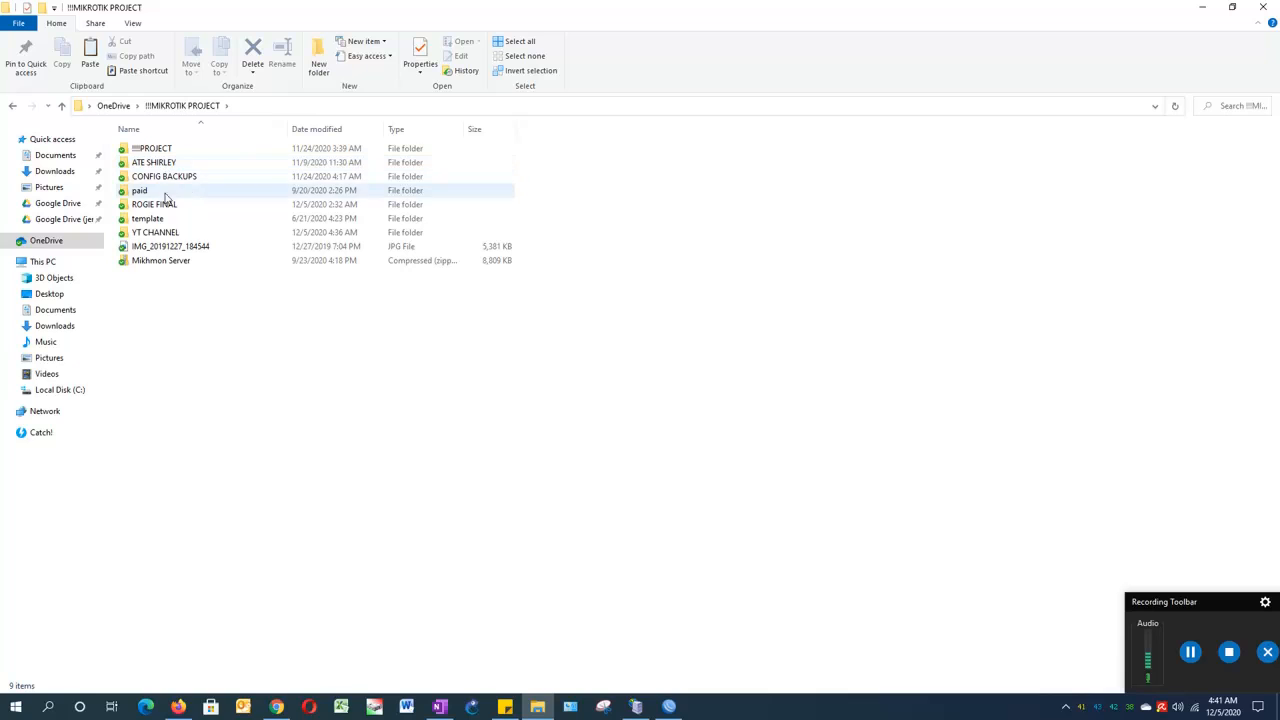
pyautogui.doubleClick(163, 205)
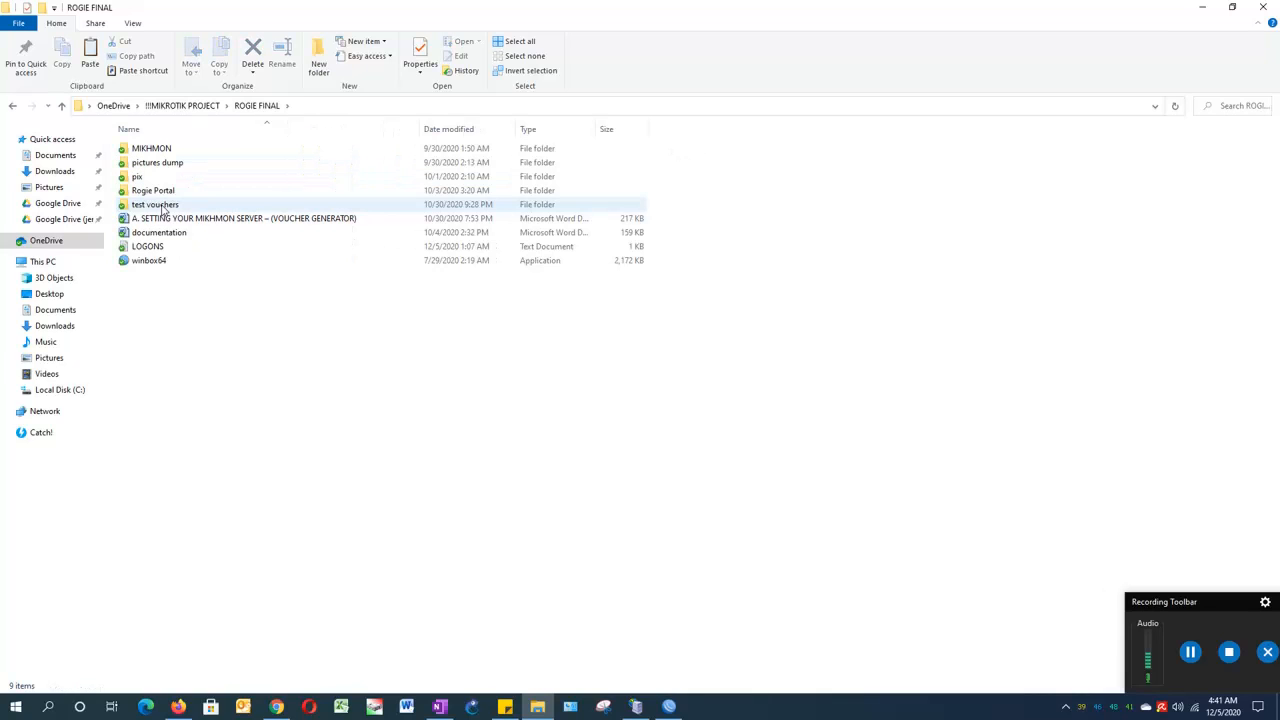
pyautogui.doubleClick(167, 191)
pyautogui.click(14, 106)
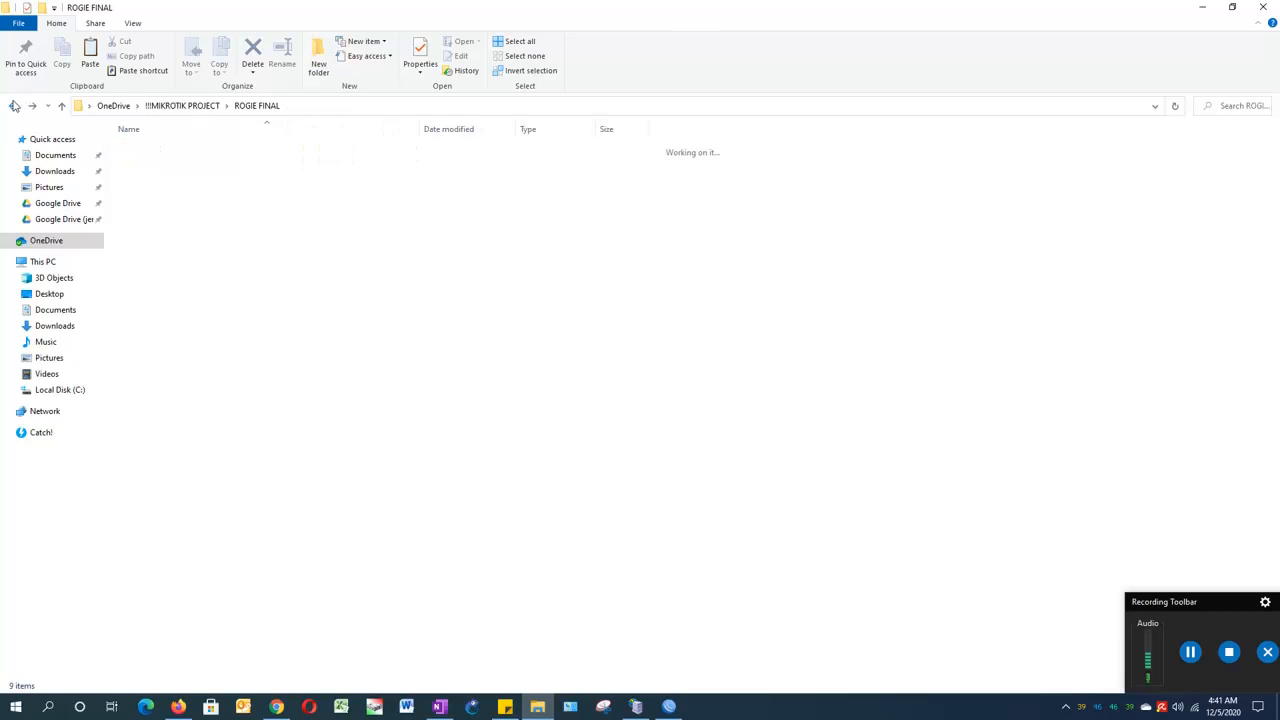
pyautogui.click(1202, 7)
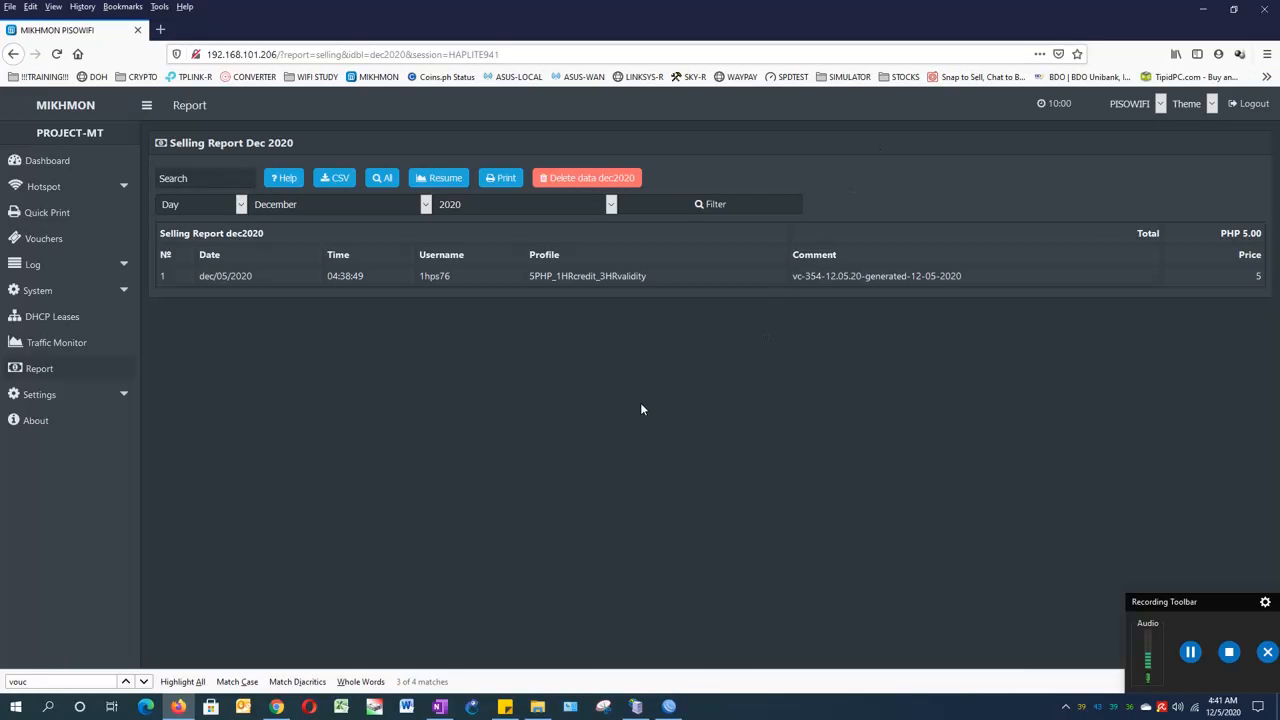
# - From the Dashboard, open Session Settings for HAPLITE941 and check the hotspot name PISOWIFI
pyautogui.click(58, 165)
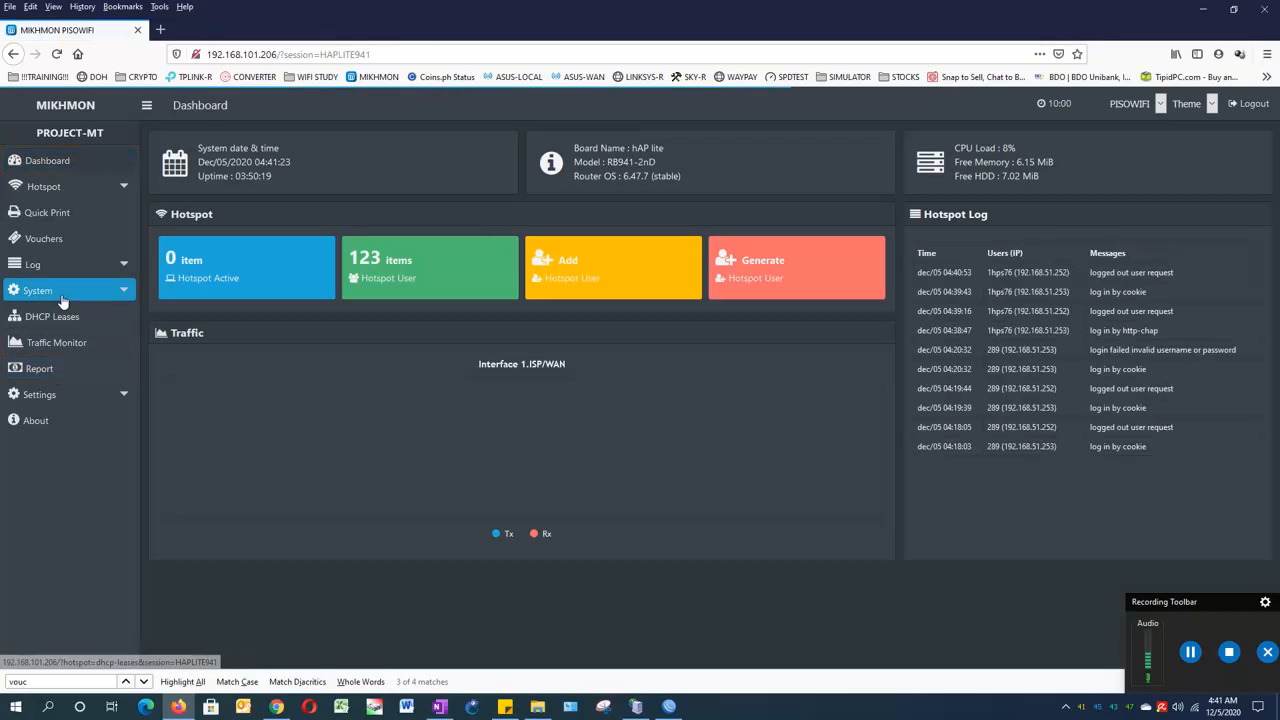
pyautogui.click(76, 394)
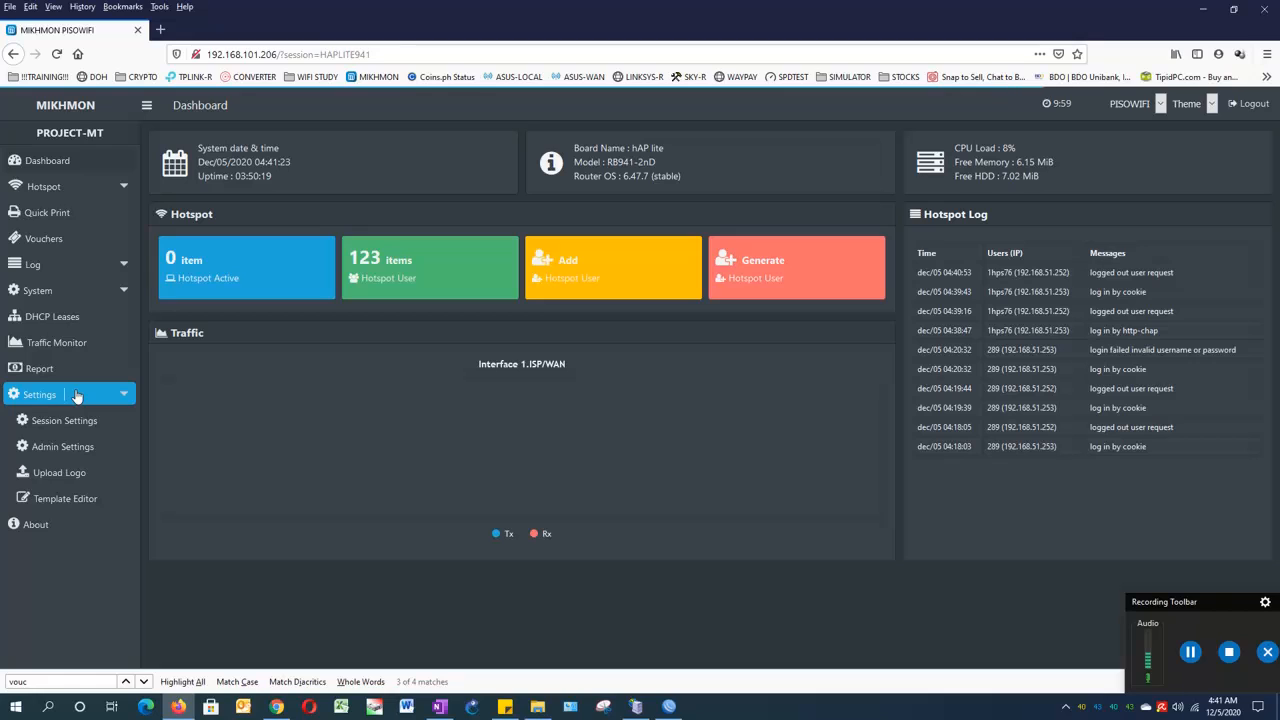
pyautogui.click(74, 420)
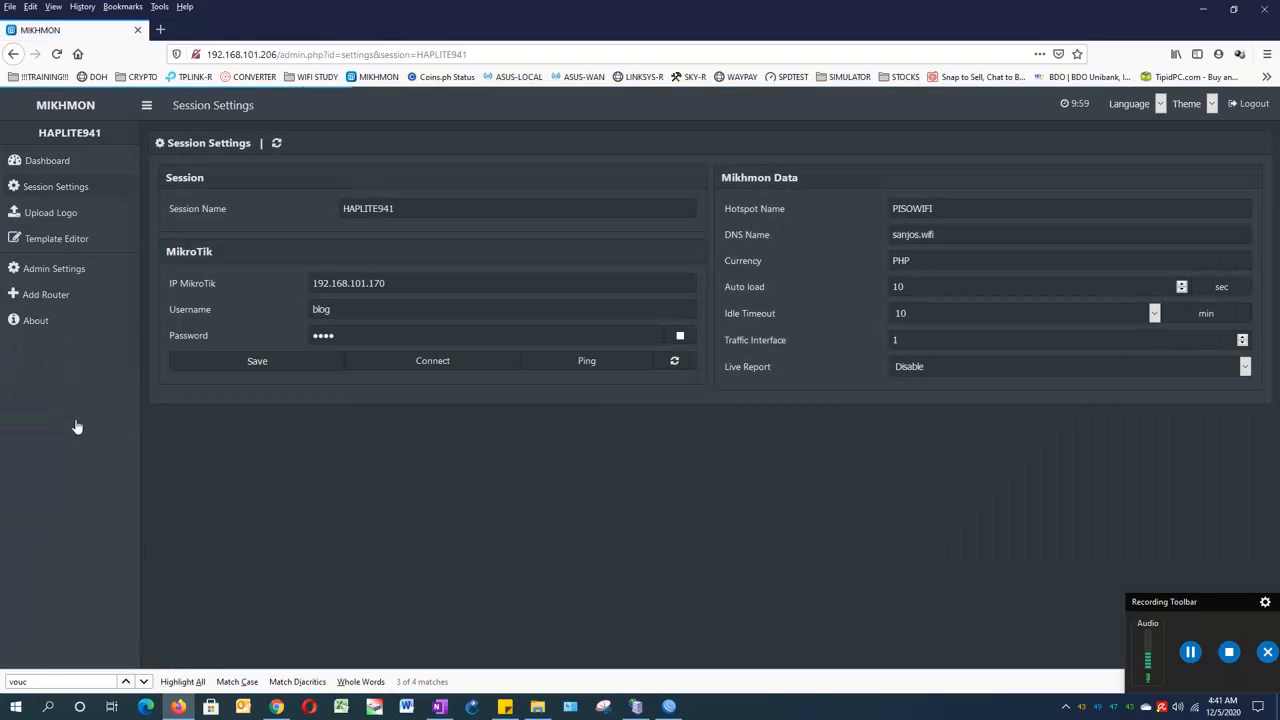
pyautogui.moveTo(947, 210); pyautogui.dragTo(882, 210)
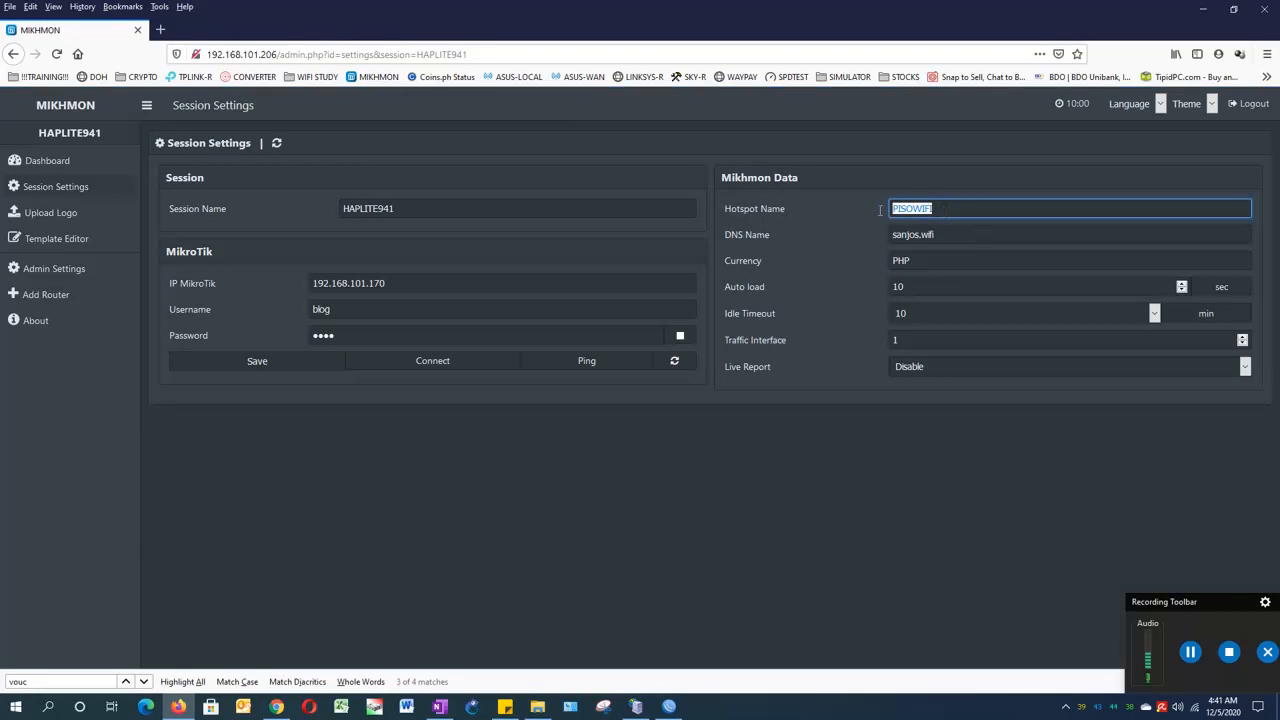
pyautogui.click(934, 208)
pyautogui.doubleClick(948, 206)
pyautogui.click(937, 164)
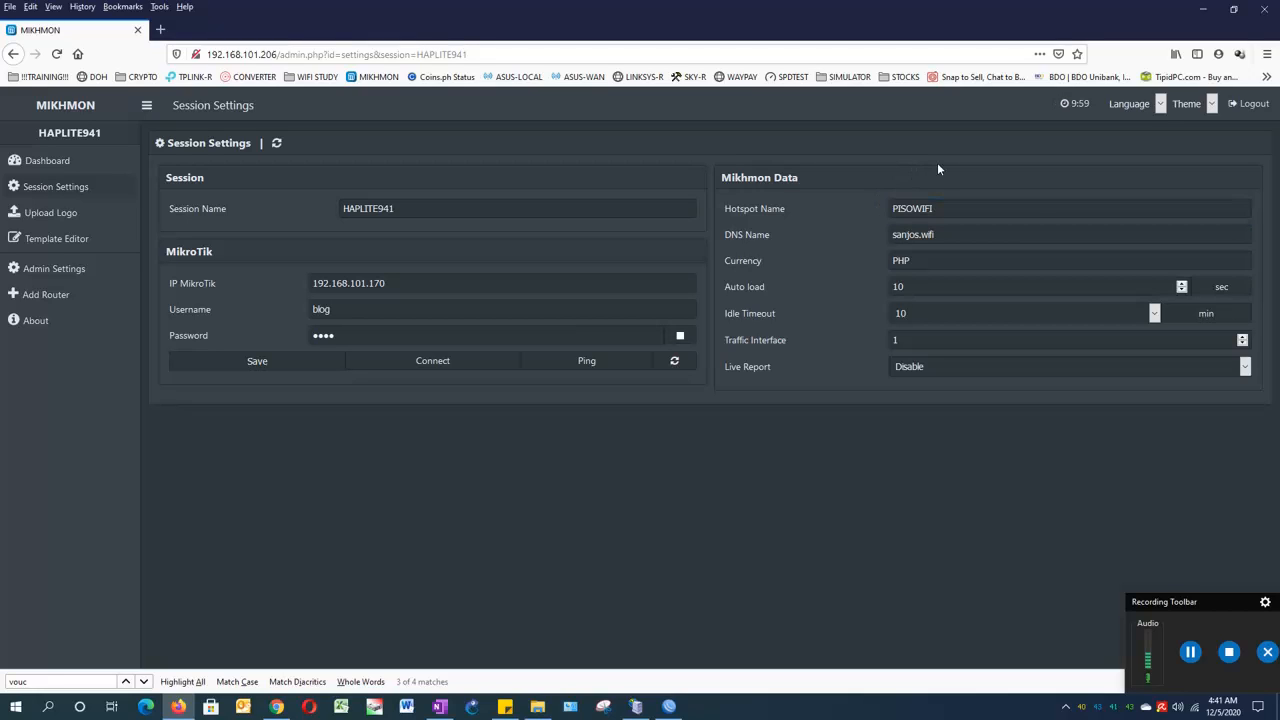